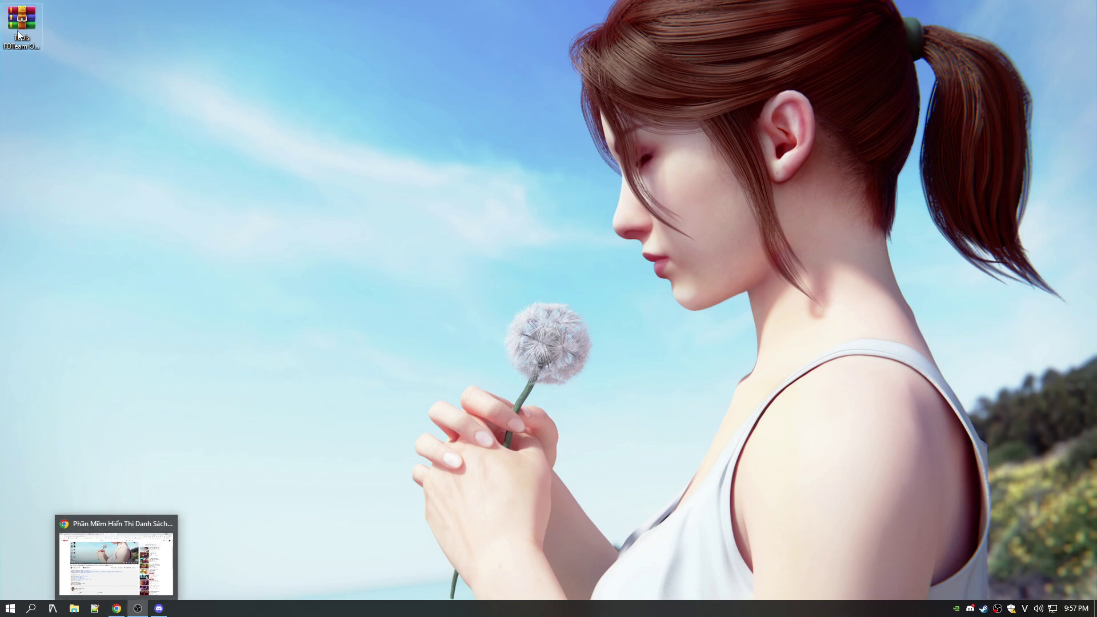
- Bring the Chrome window showing the L4D2 host-list YouTube video to the front
click(116, 609)
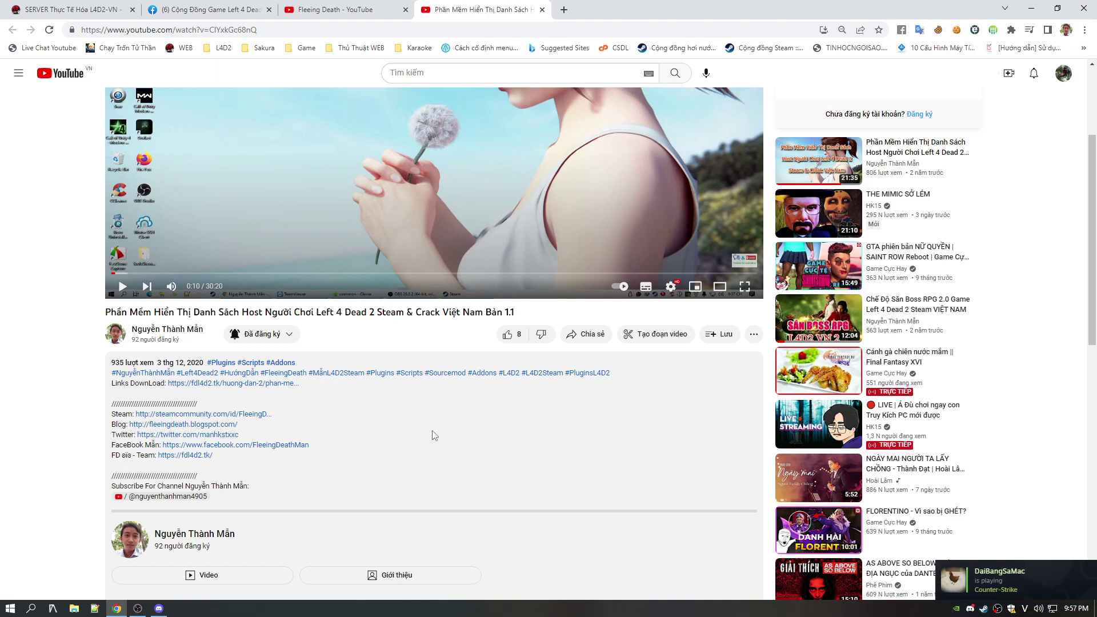
scroll(423, 429, up, 1)
scroll(451, 388, up, 2)
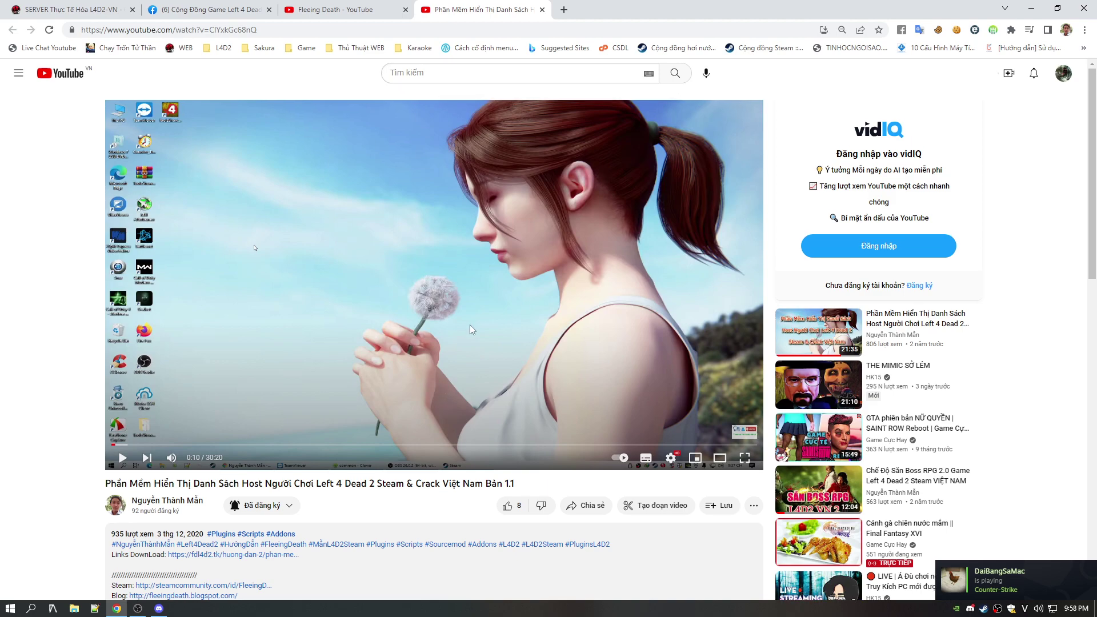
scroll(308, 320, down, 1)
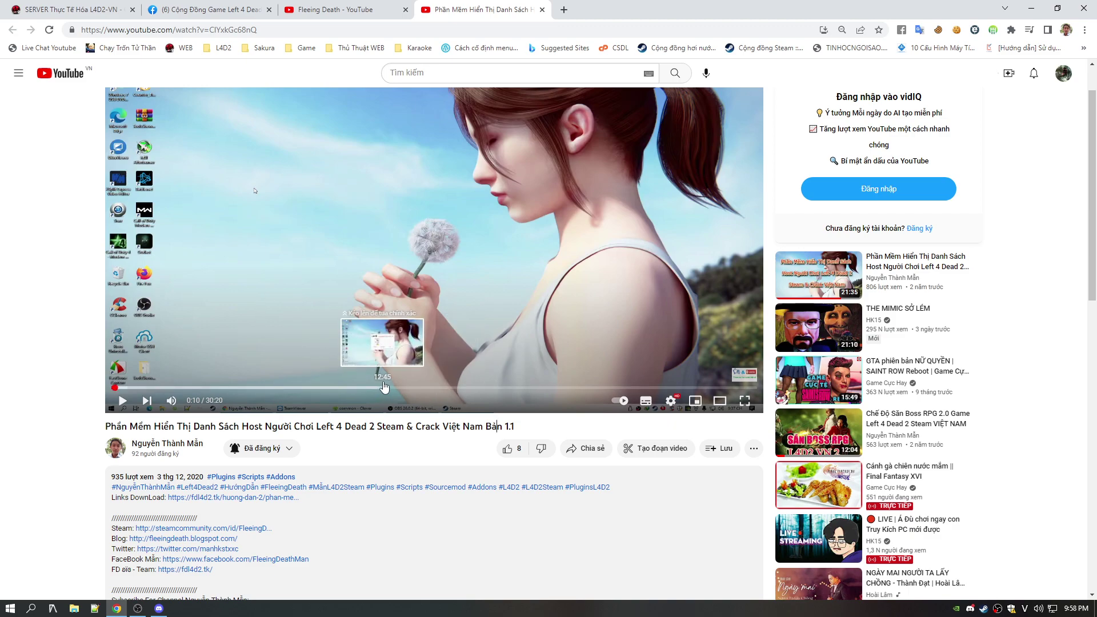
scroll(326, 451, down, 2)
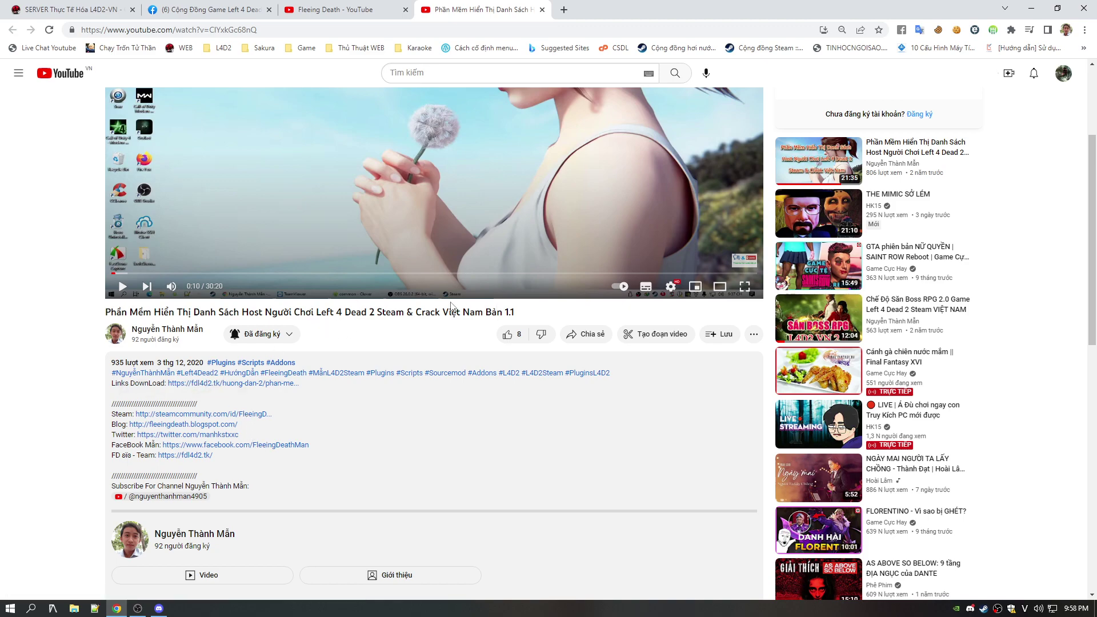
scroll(440, 280, up, 3)
scroll(357, 322, down, 1)
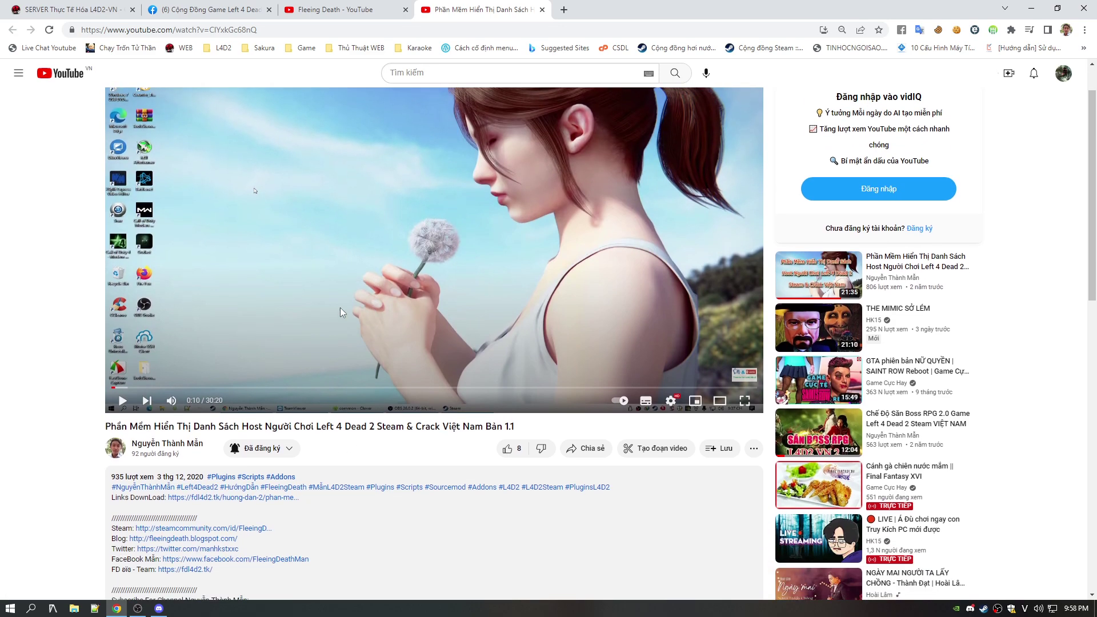
scroll(418, 334, down, 2)
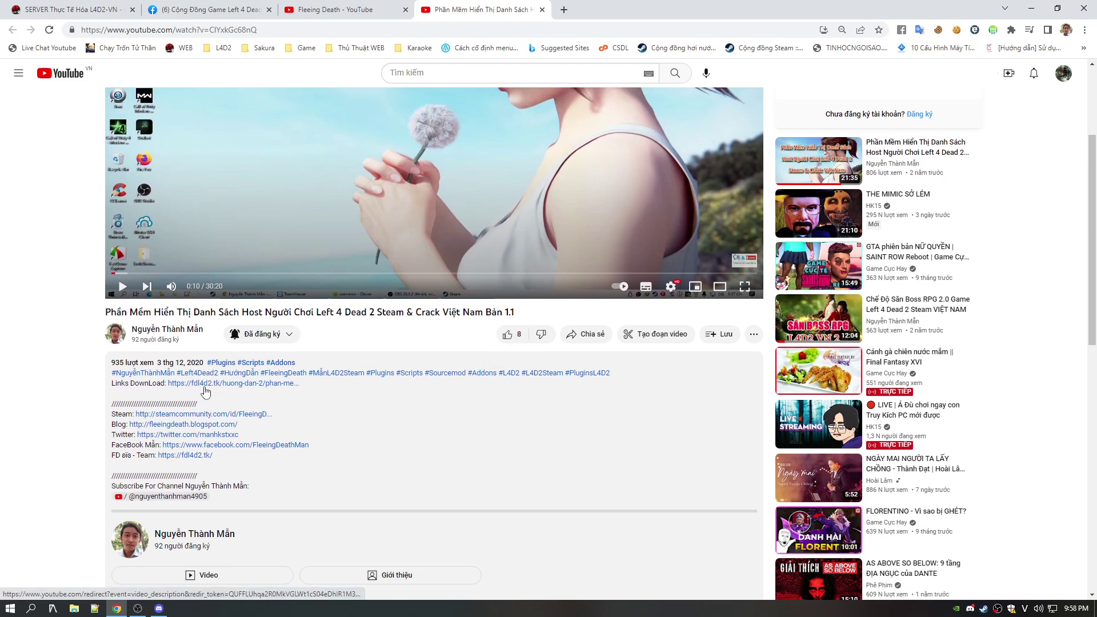
click(217, 392)
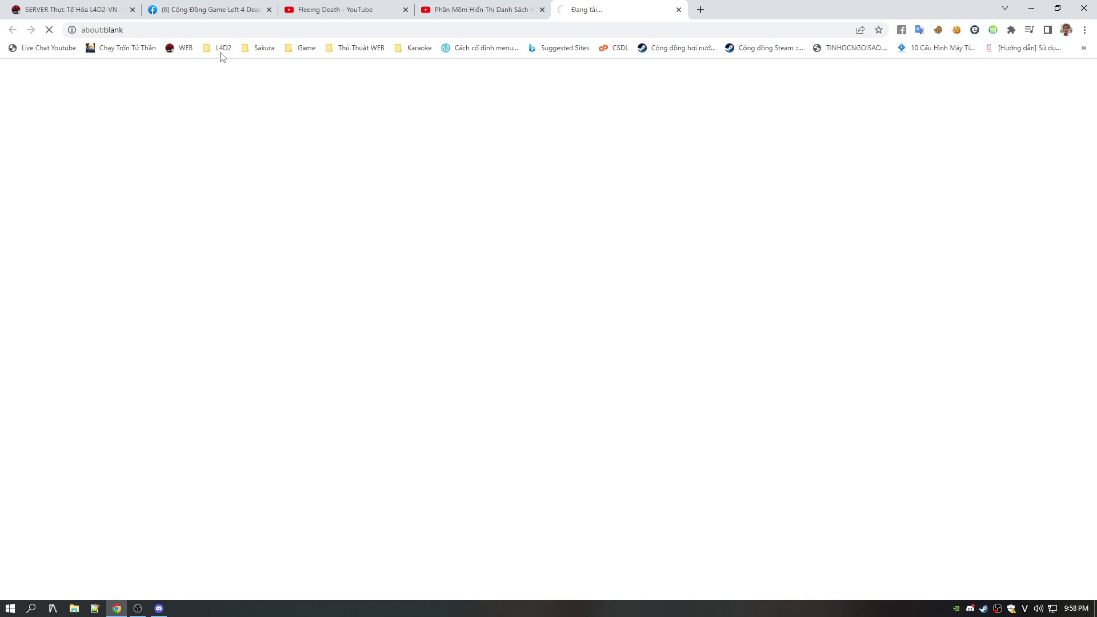
click(506, 8)
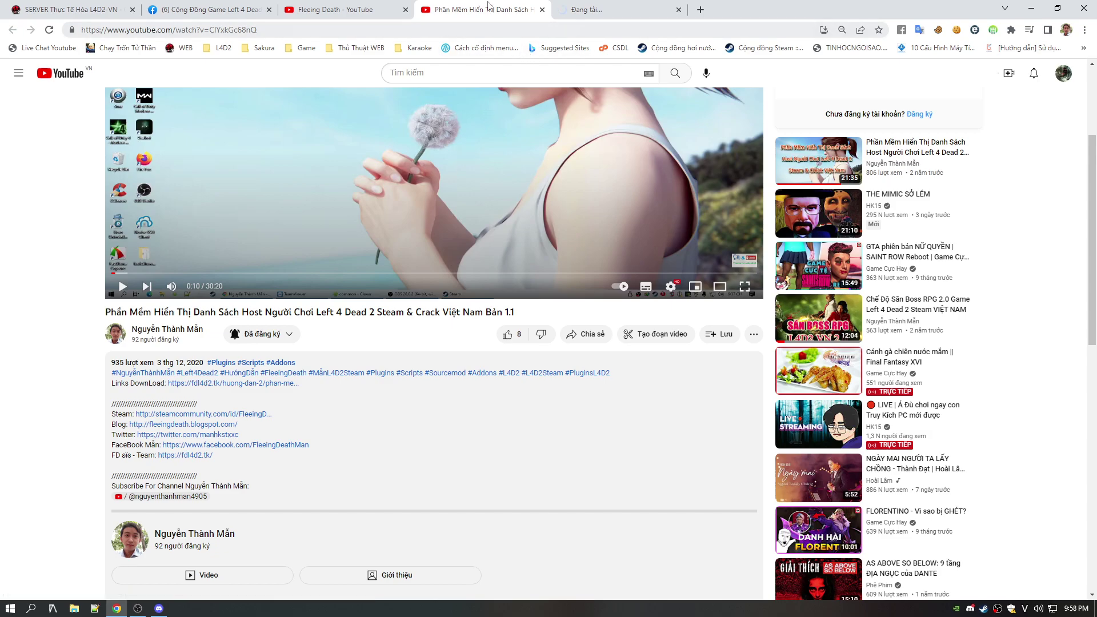
click(583, 9)
- Close the blank loading tab and switch to the cdl4d2vn.com tab, checking its address
click(679, 9)
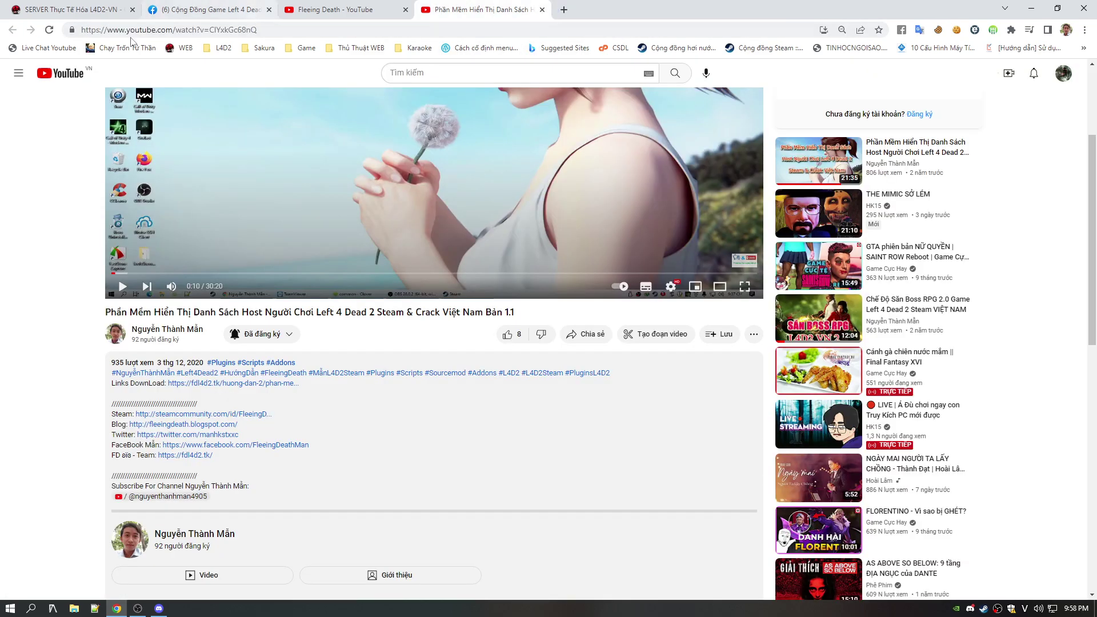
click(72, 9)
click(112, 30)
click(112, 30)
drag(108, 29, 138, 30)
key(End)
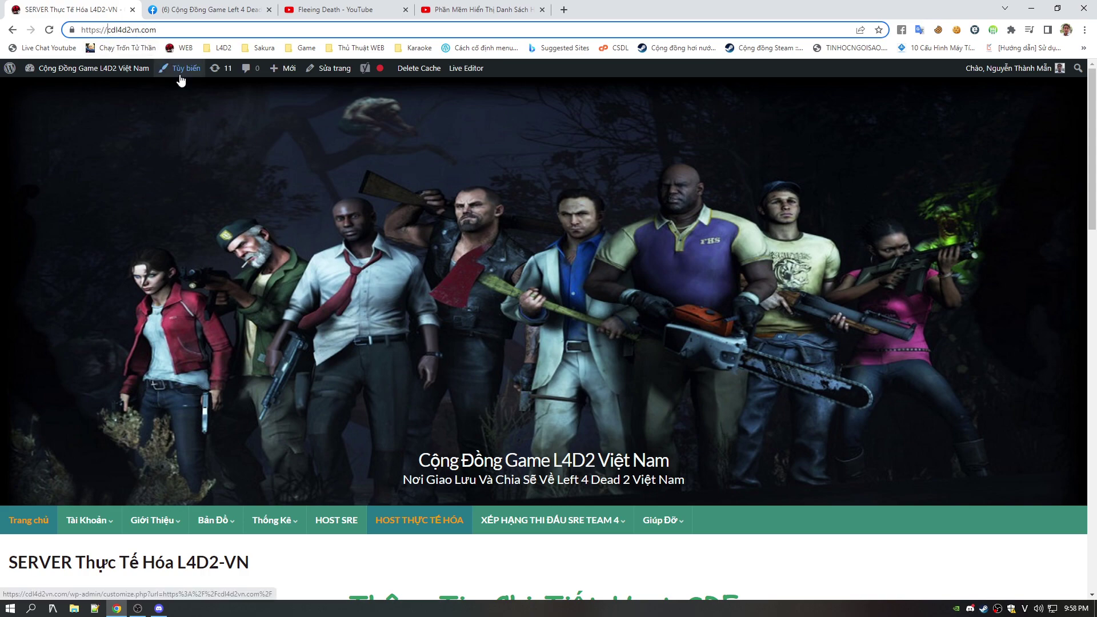
- Open the Hướng Dẫn guide page from the site's Giúp Đỡ menu
scroll(261, 189, down, 3)
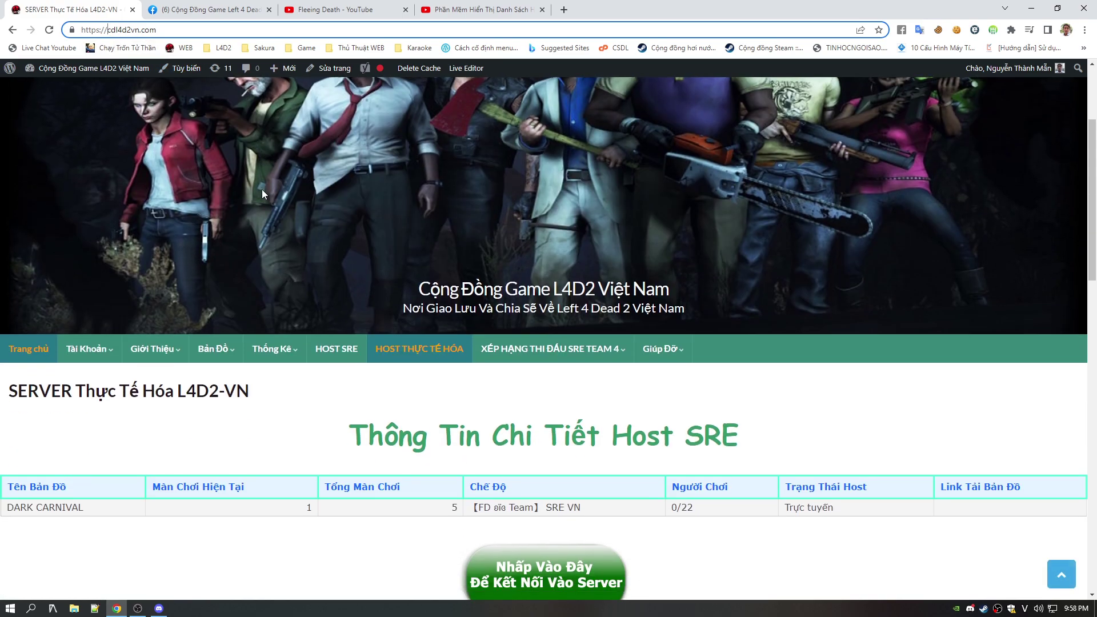
scroll(257, 180, up, 3)
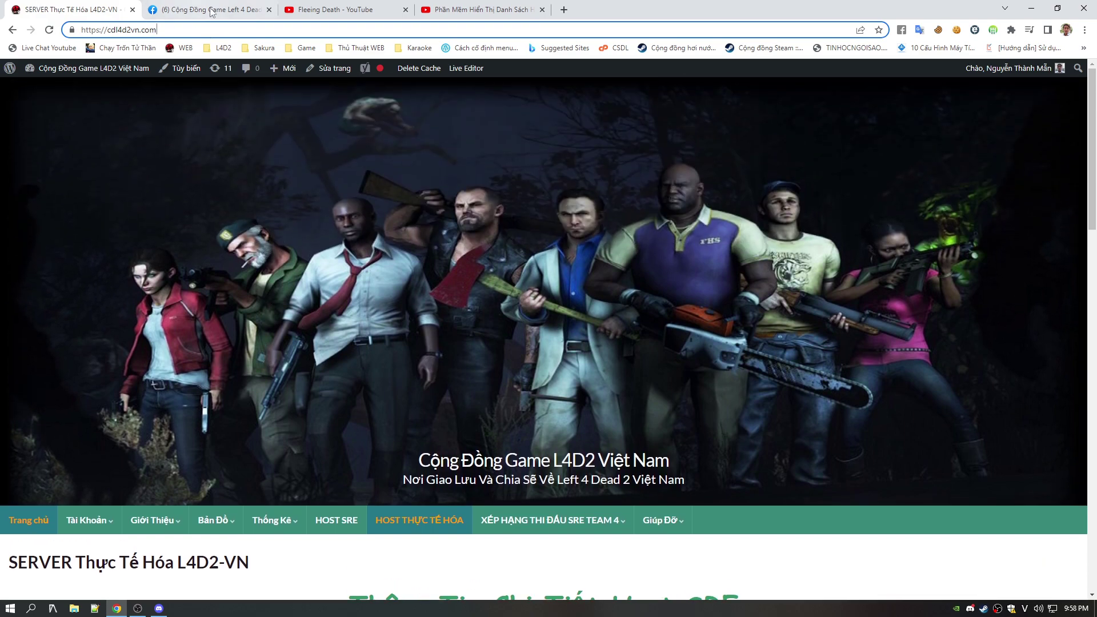
scroll(341, 169, down, 3)
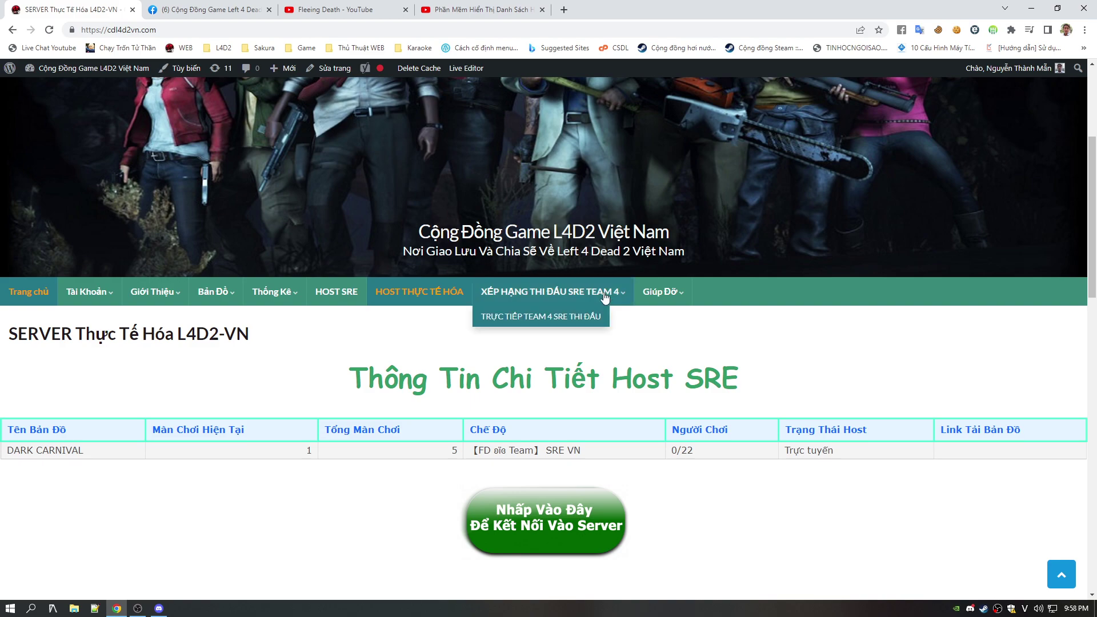
mouse_move(676, 294)
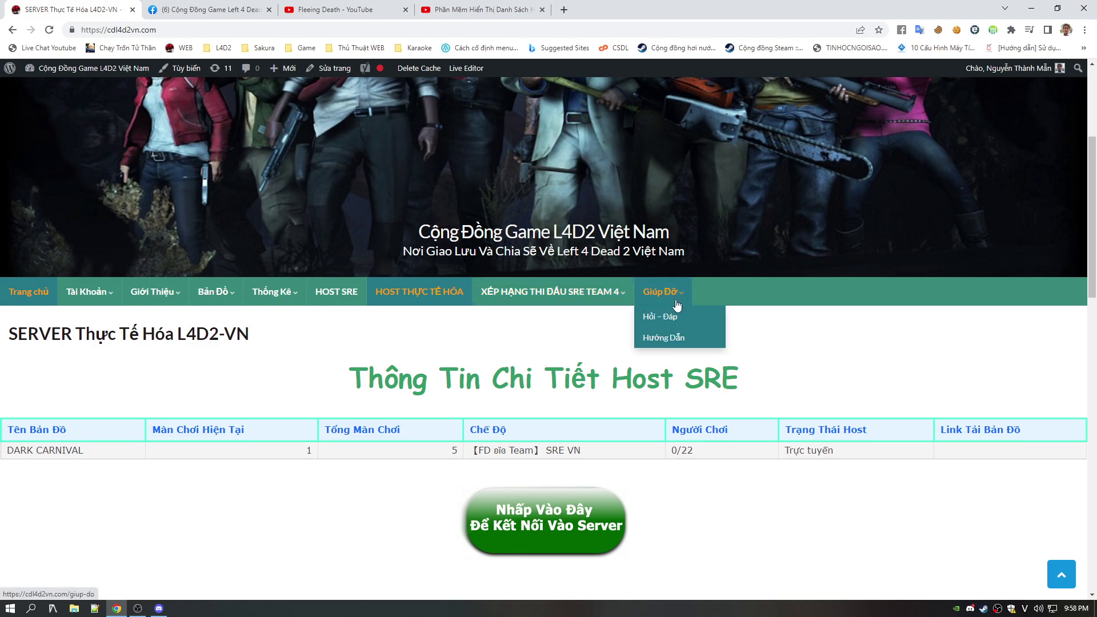
click(665, 338)
scroll(525, 338, down, 1)
scroll(526, 337, down, 3)
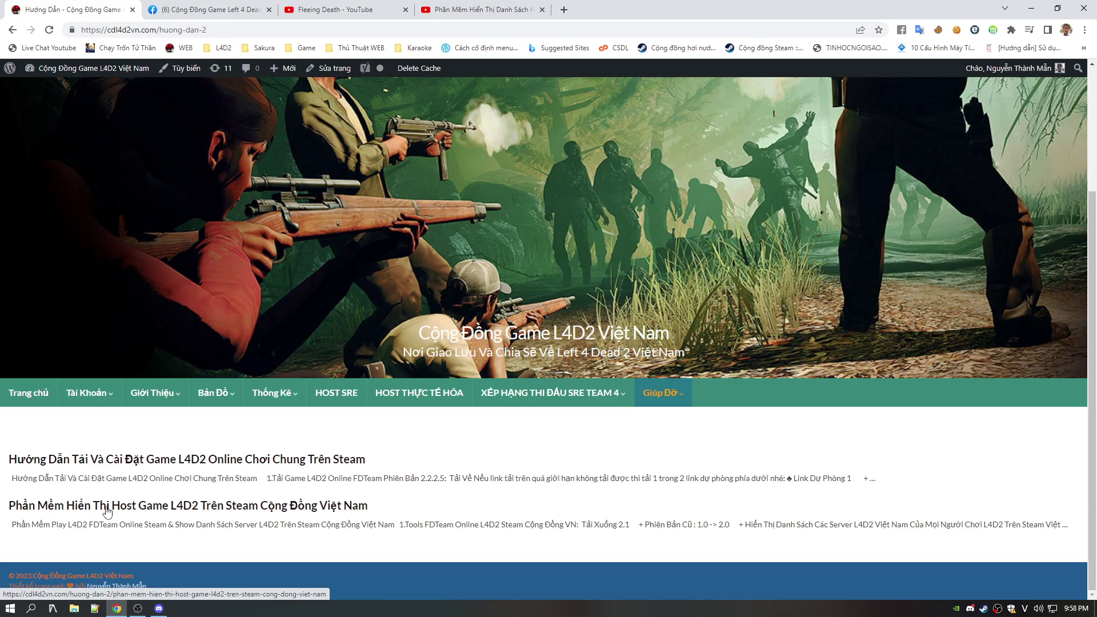
- Open the 'Phần Mềm Hiển Thị Host Game L4D2' post and read through its feature list
click(264, 507)
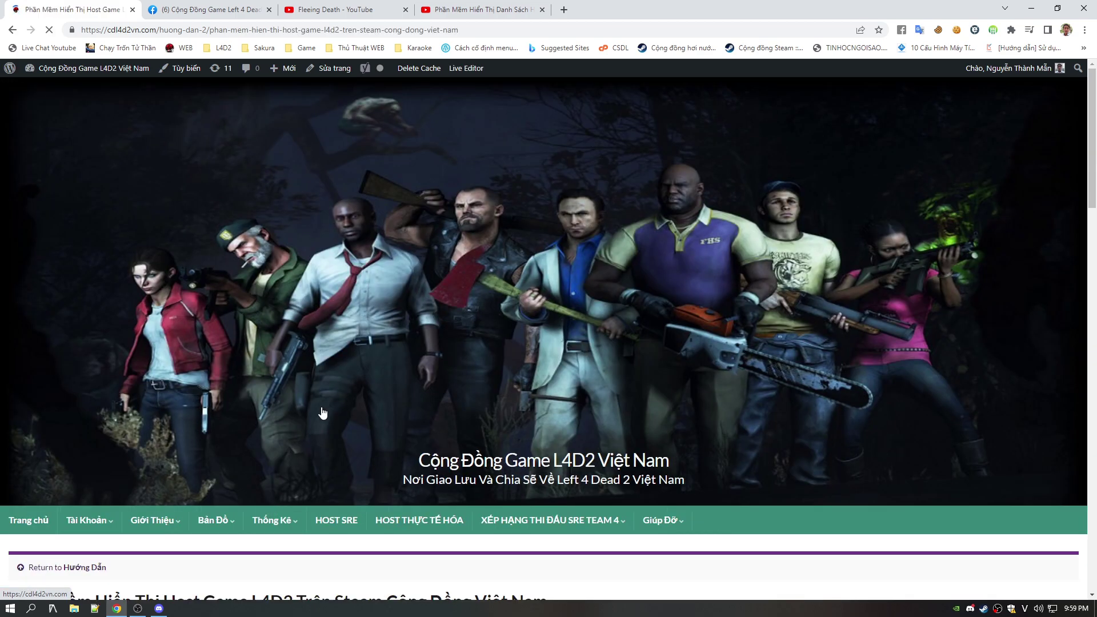
scroll(323, 413, down, 8)
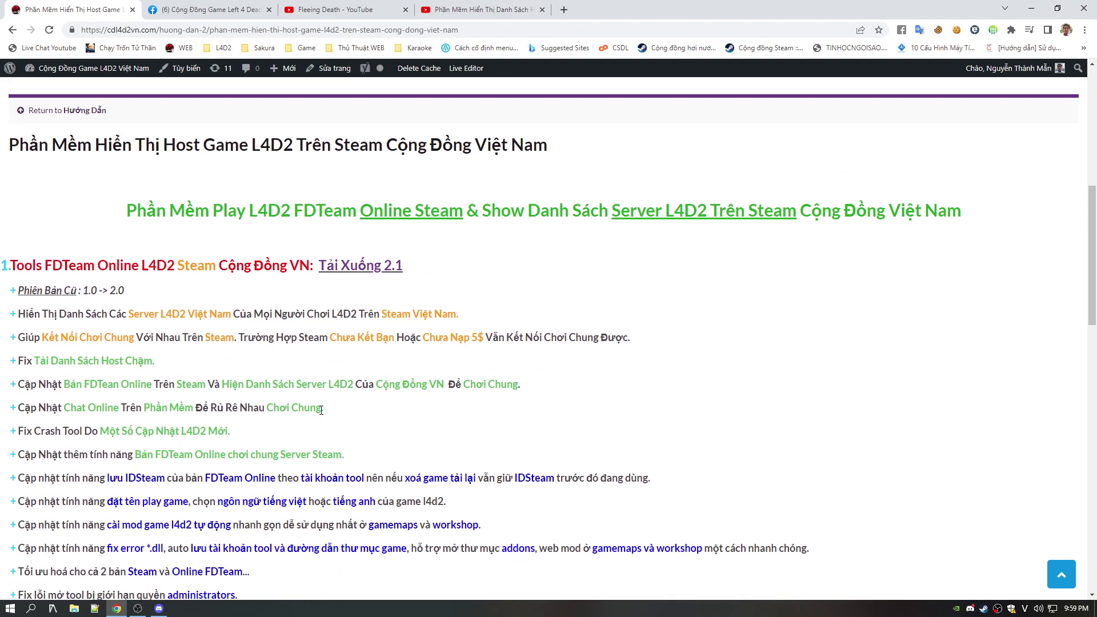
scroll(309, 312, down, 2)
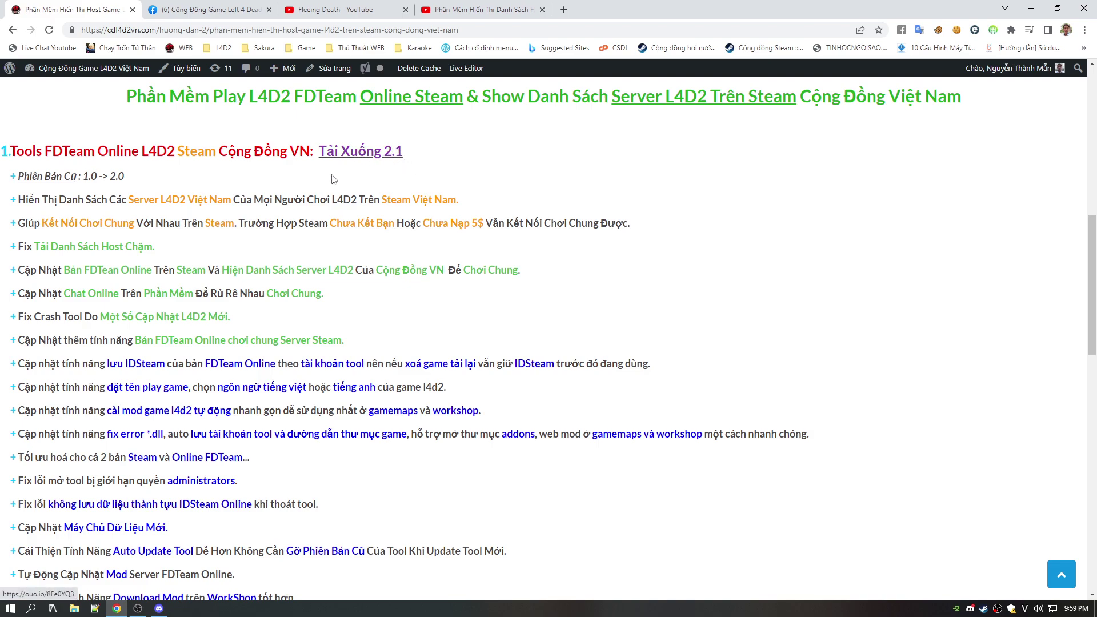
scroll(229, 171, down, 3)
scroll(97, 159, up, 3)
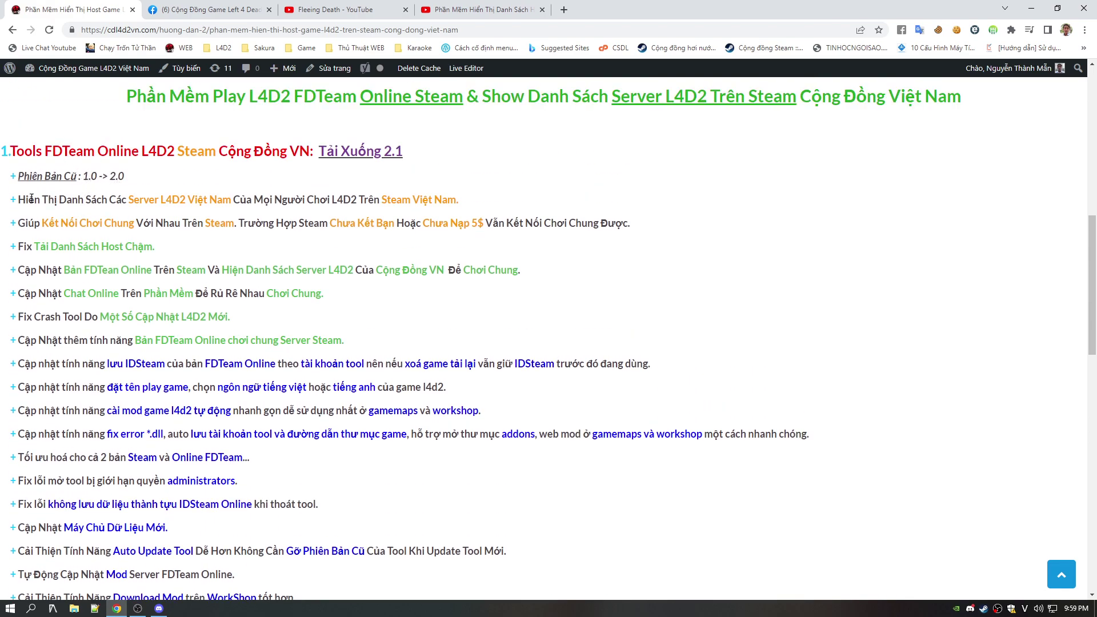
scroll(32, 198, down, 1)
drag(20, 143, 323, 355)
click(312, 401)
drag(20, 143, 269, 335)
scroll(200, 331, down, 4)
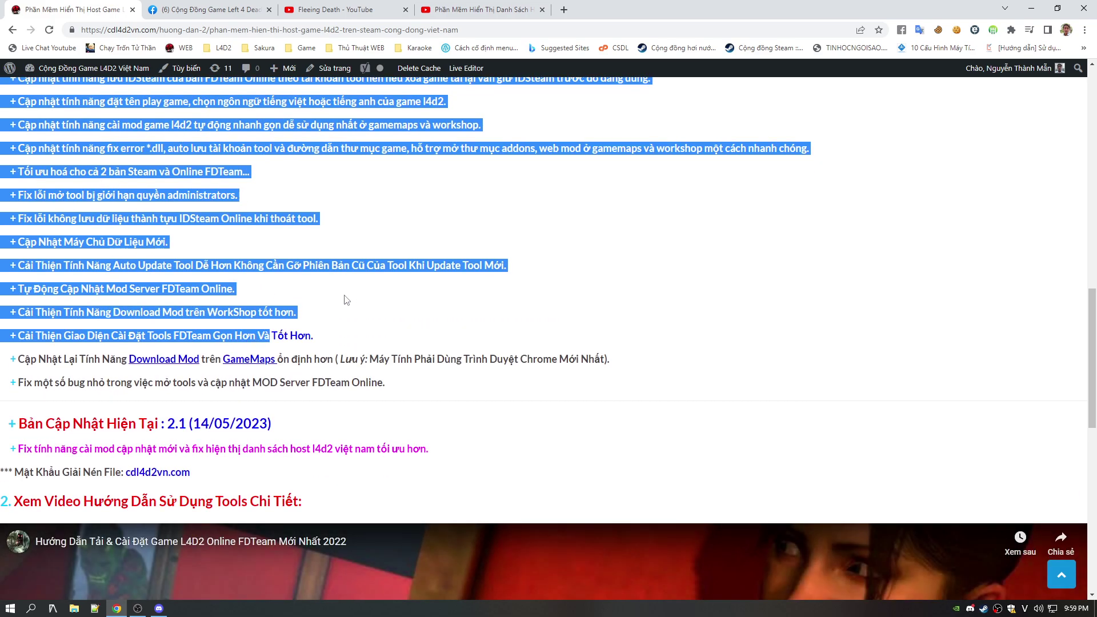
scroll(349, 300, up, 3)
click(309, 246)
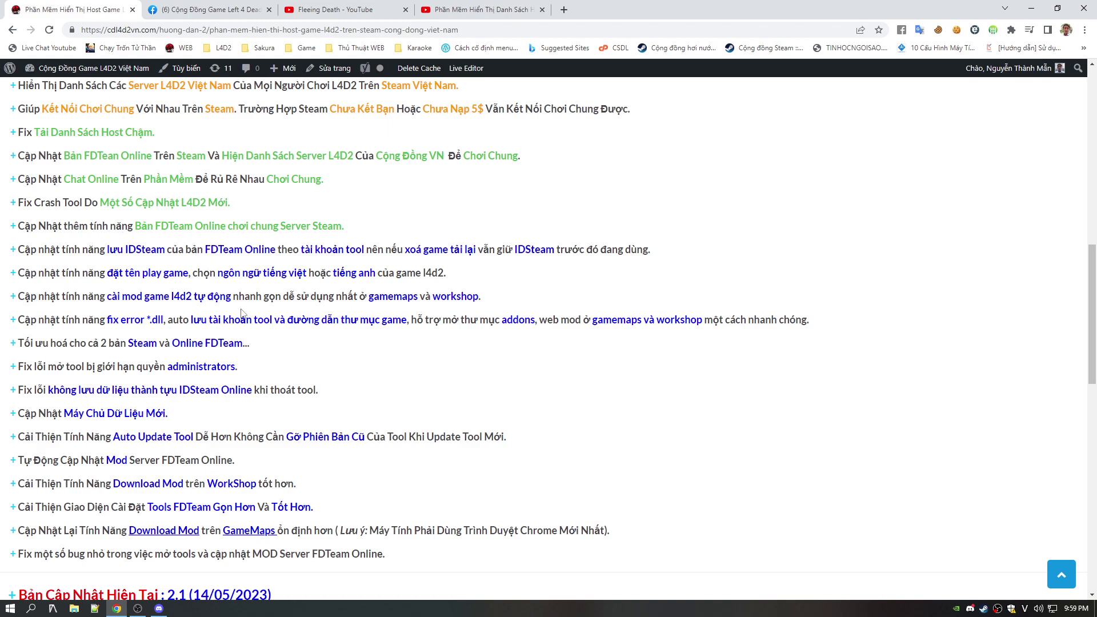
- Check the 2.1 version number and the extraction password, then return to the Tải Xuống section
scroll(273, 366, down, 4)
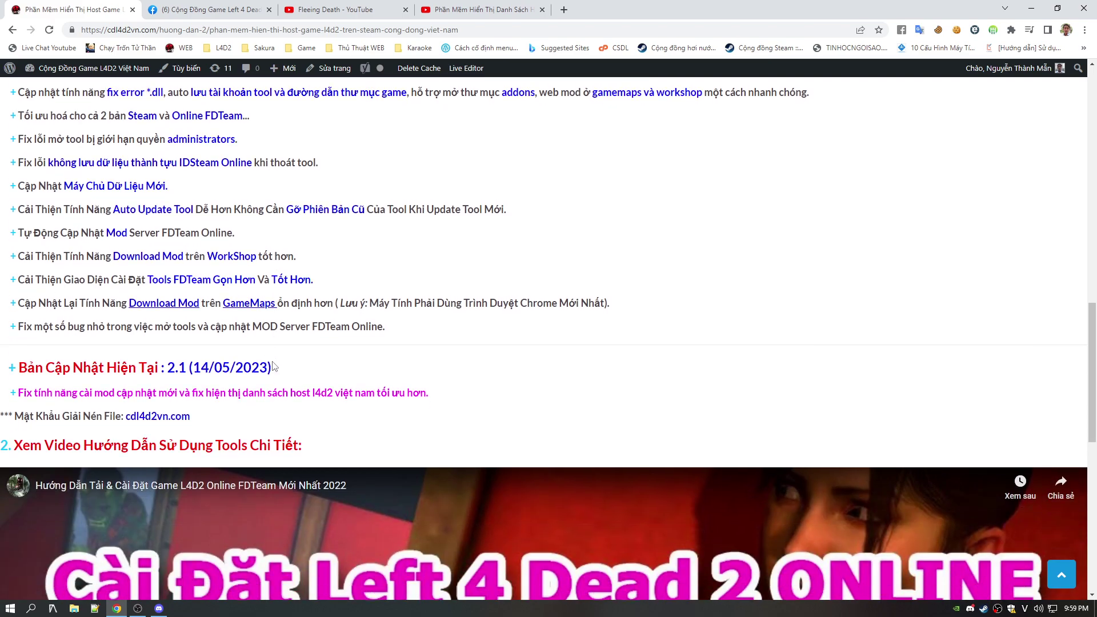
scroll(273, 365, down, 1)
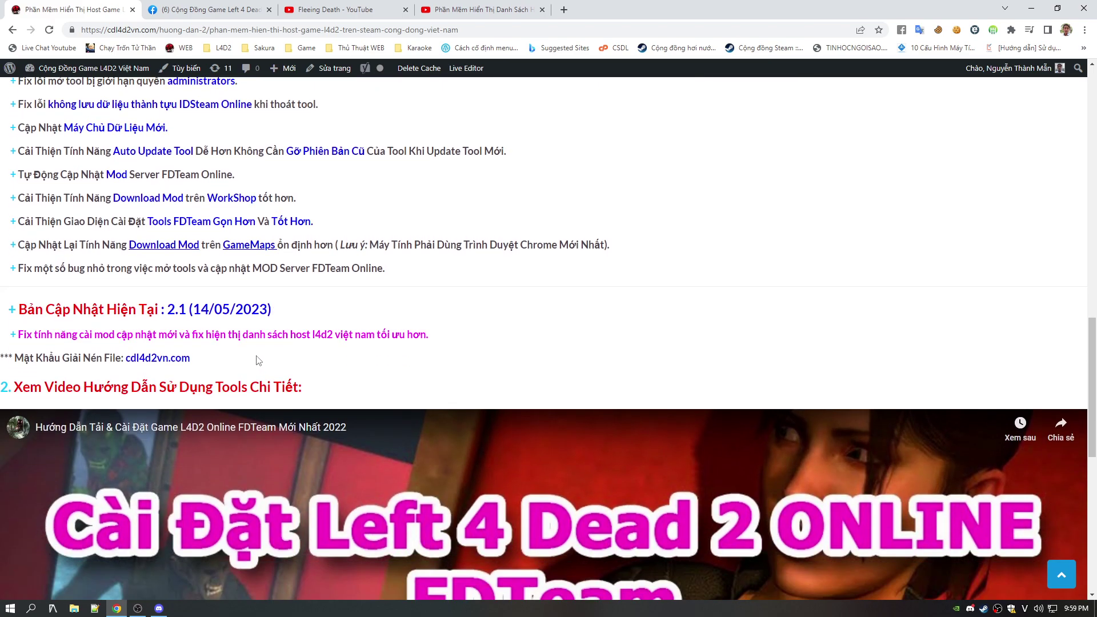
double_click(170, 312)
click(209, 310)
scroll(145, 304, down, 2)
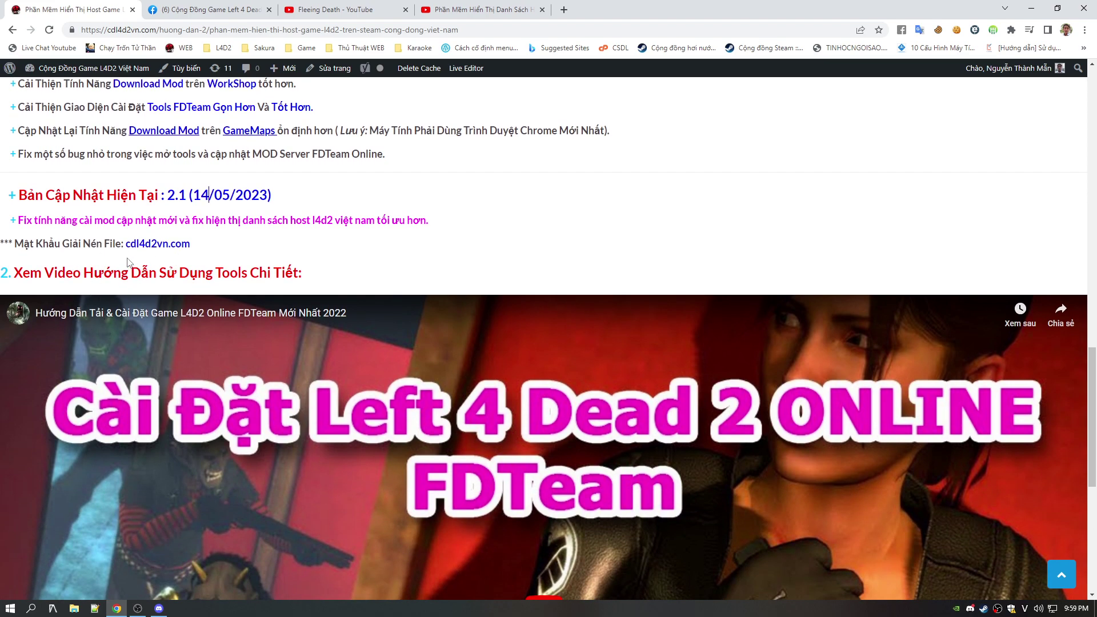
mouse_move(129, 244)
mouse_down()
mouse_move(191, 247)
mouse_move(130, 247)
mouse_up()
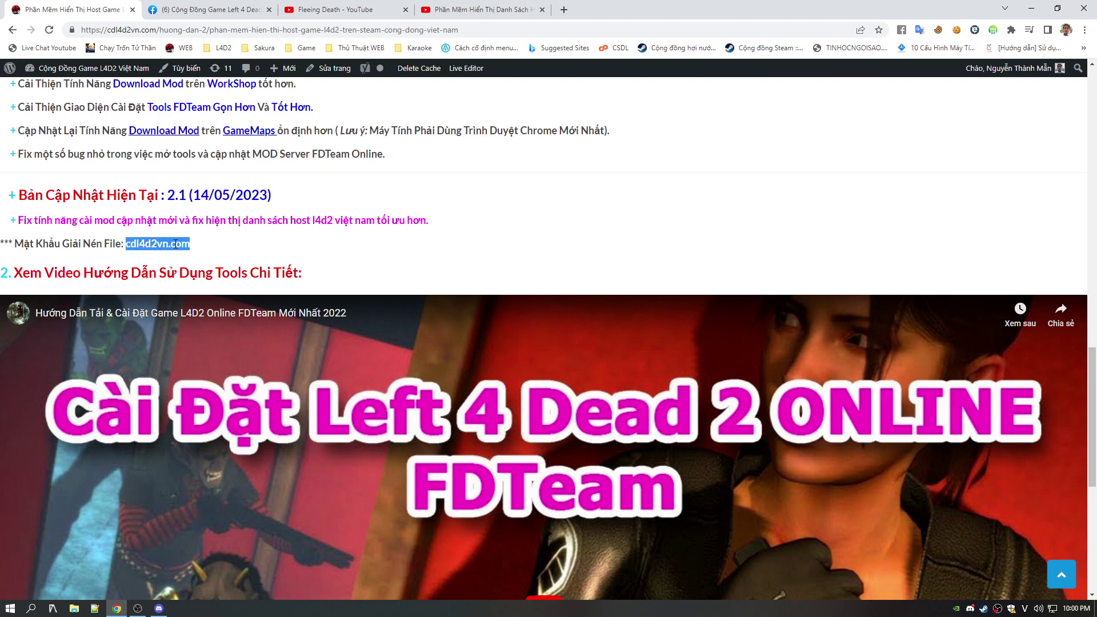
click(197, 250)
drag(129, 244, 200, 247)
click(185, 243)
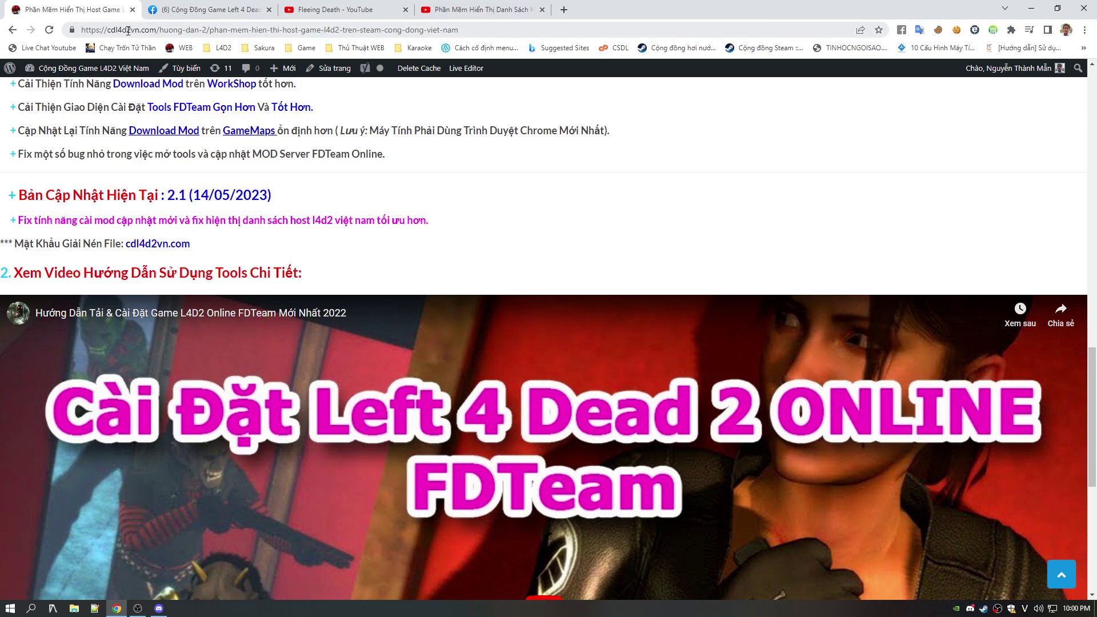
scroll(320, 350, up, 13)
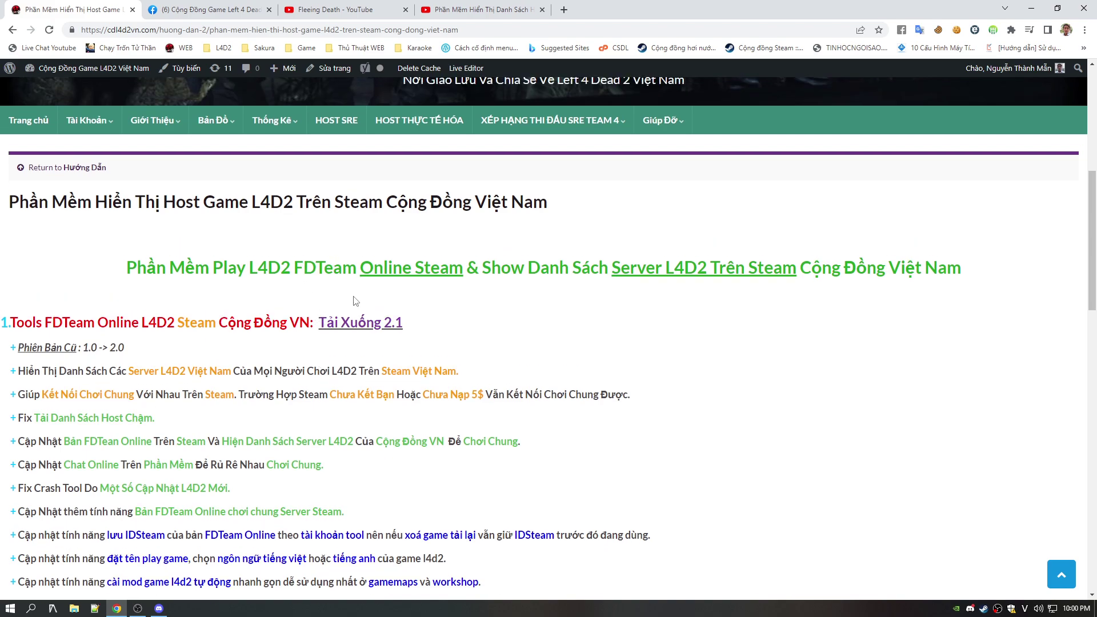
- Follow the version 2.1 ouo.io link past I'M A HUMAN and close the spawned ad tabs
click(379, 323)
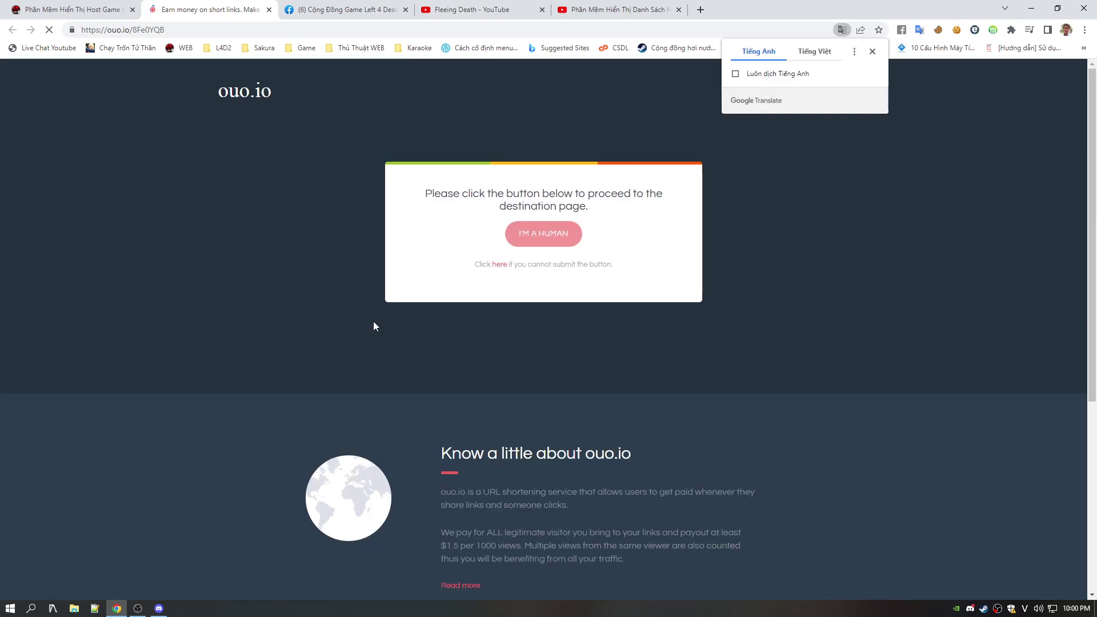
scroll(400, 315, down, 1)
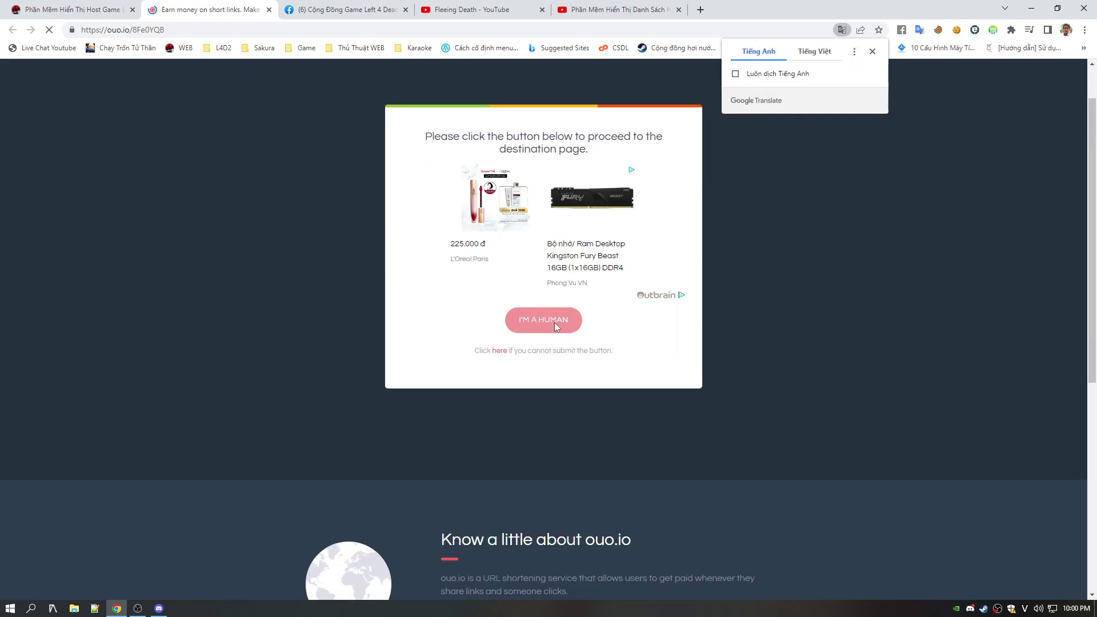
click(551, 323)
click(406, 9)
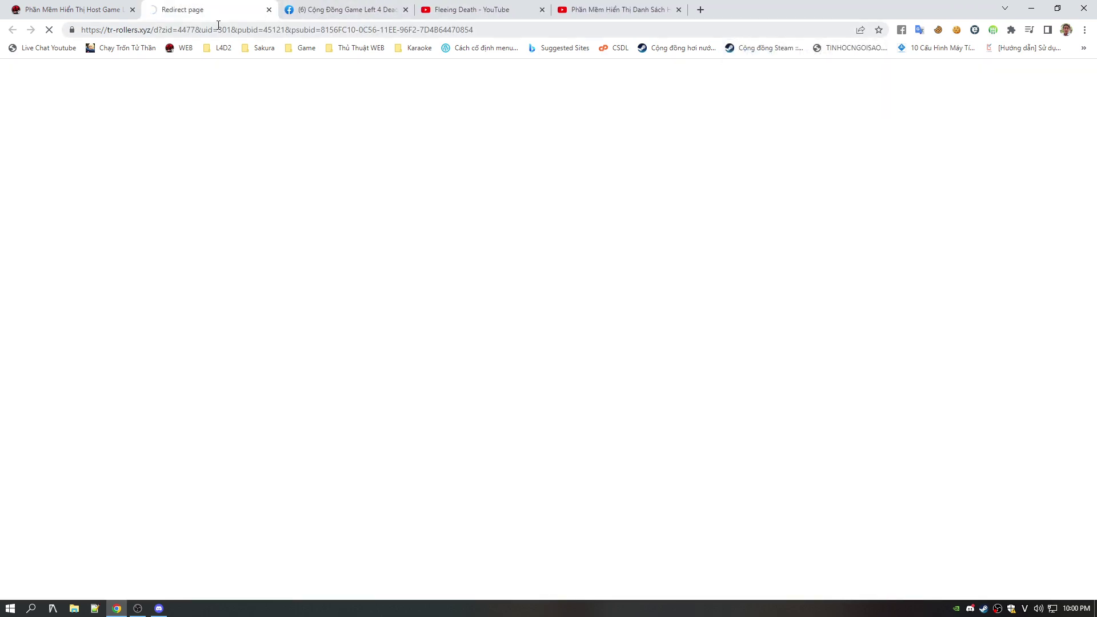
click(268, 10)
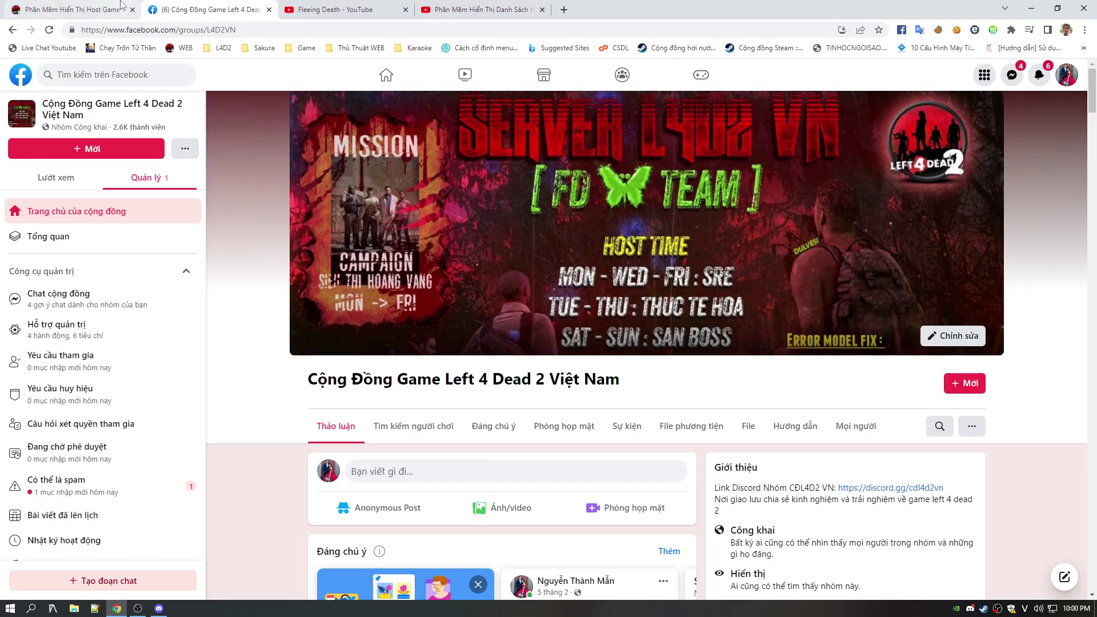
click(74, 10)
- Minimize Chrome, refresh the desktop, and choose Extract Here on Tools FDTeam Online L4D2 Steam VN 2.1.rar
click(1031, 8)
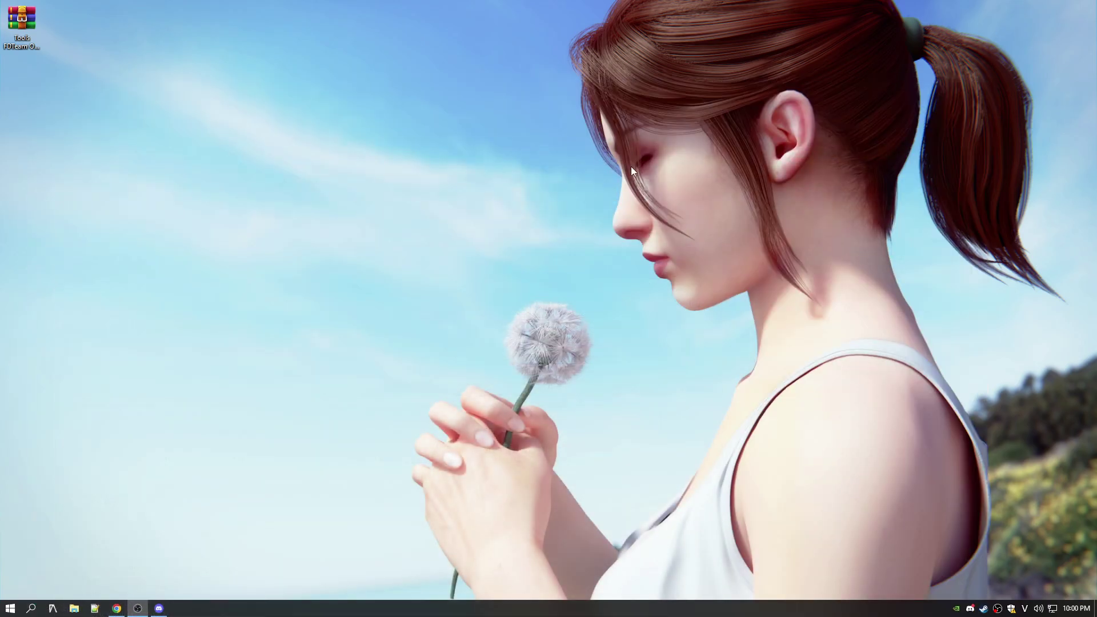
click(32, 45)
drag(33, 44, 313, 112)
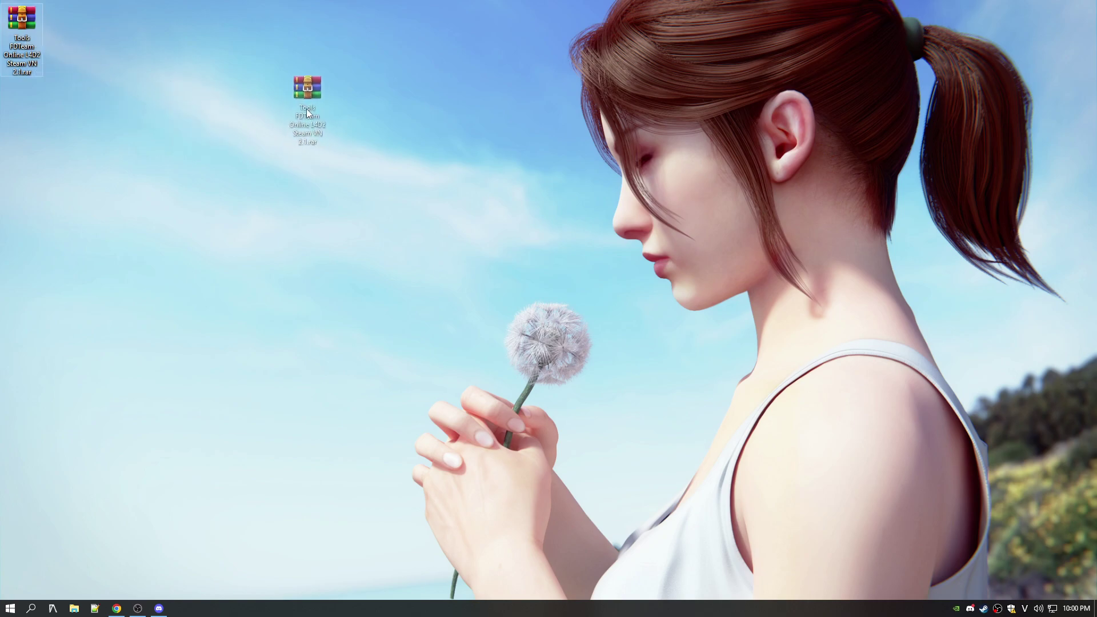
right_click(310, 142)
click(348, 174)
mouse_move(22, 37)
mouse_down()
mouse_move(50, 86)
mouse_move(20, 39)
mouse_up()
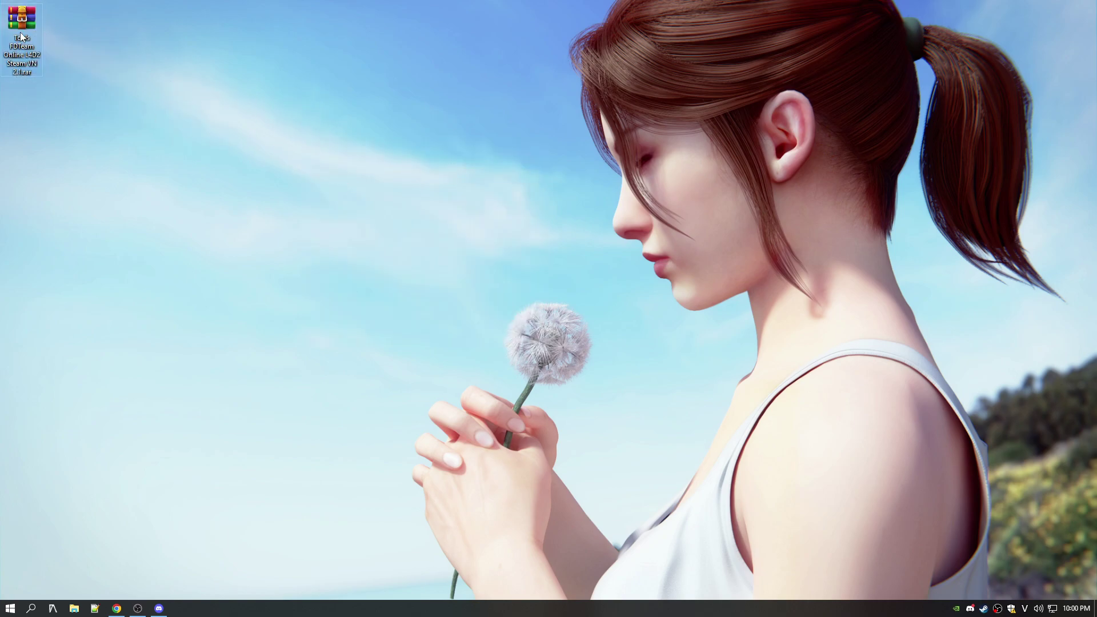
right_click(20, 33)
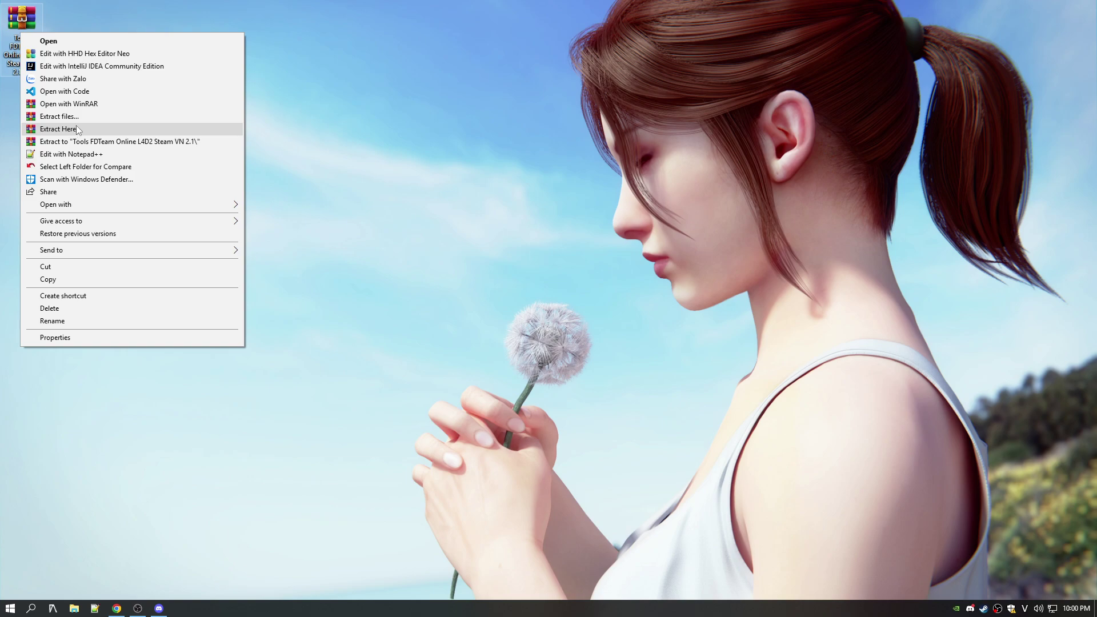
click(115, 130)
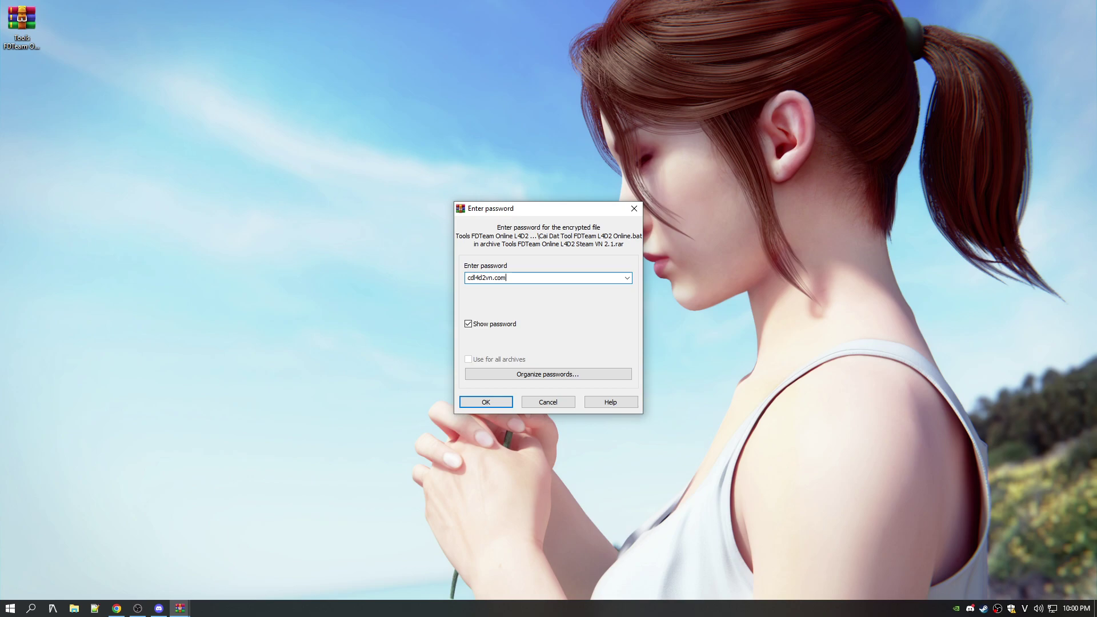
- Confirm the archive password and select the extracted Tools FDTeam Online L4D2 Steam VN 2.1 folder
click(487, 403)
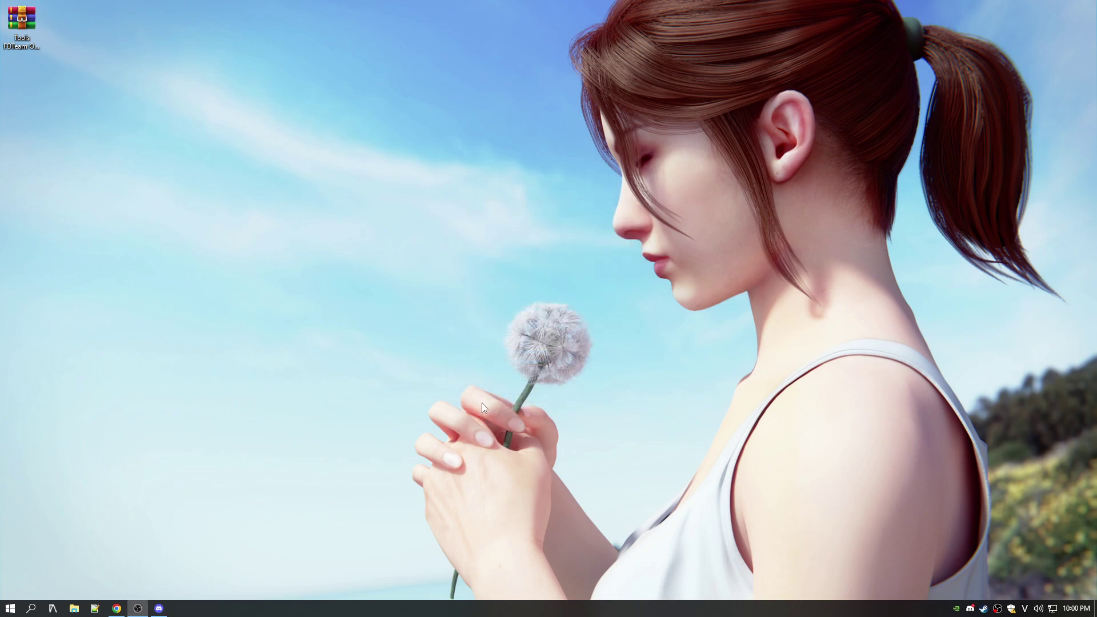
click(36, 93)
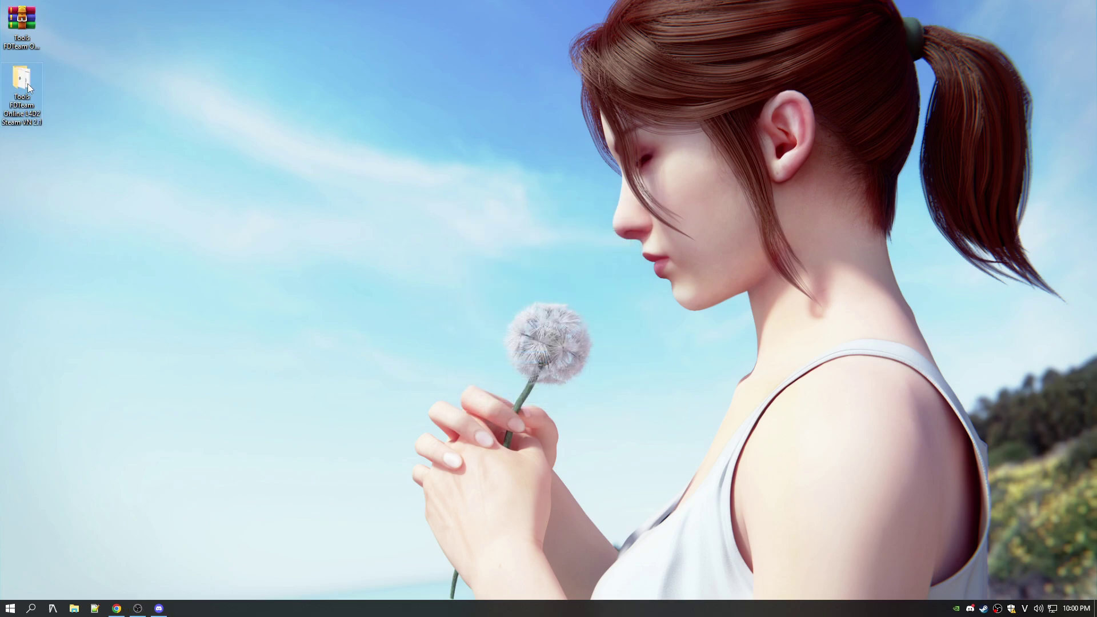
- Run Cai Dat Tool FDTeam L4D2 Online.bat as administrator until it reports 'Cai Dat Thanh Cong'
double_click(28, 83)
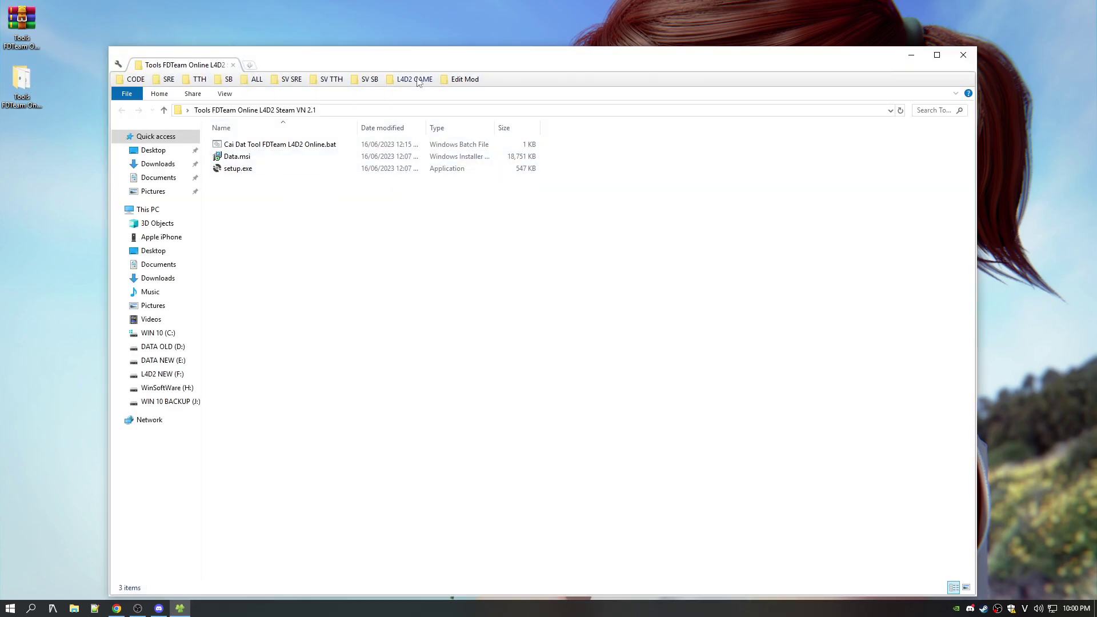
drag(387, 65, 443, 42)
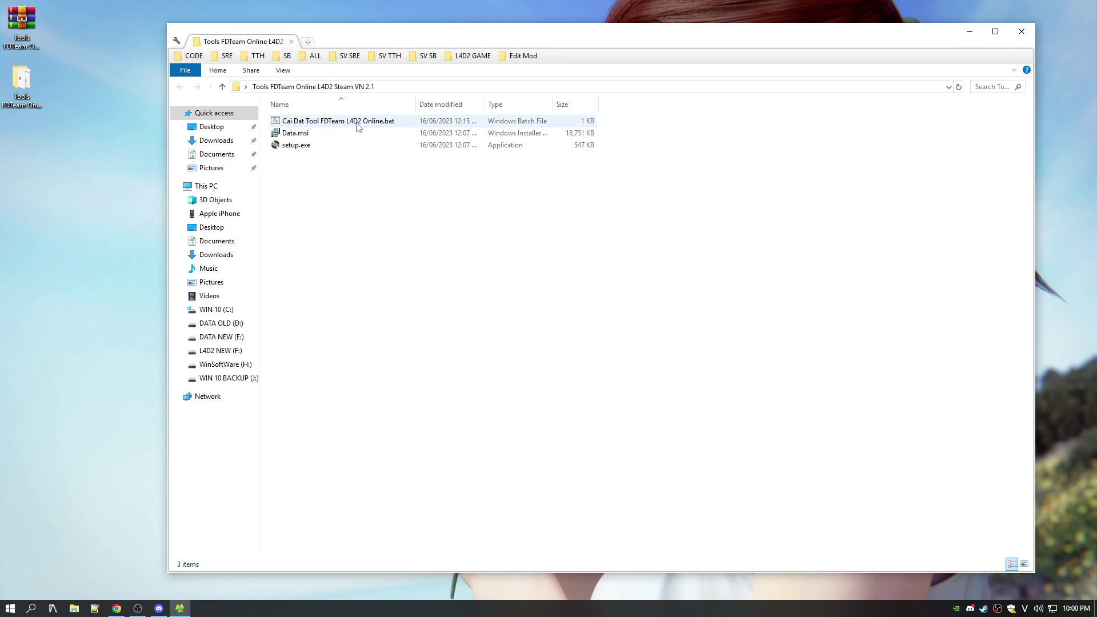
click(320, 124)
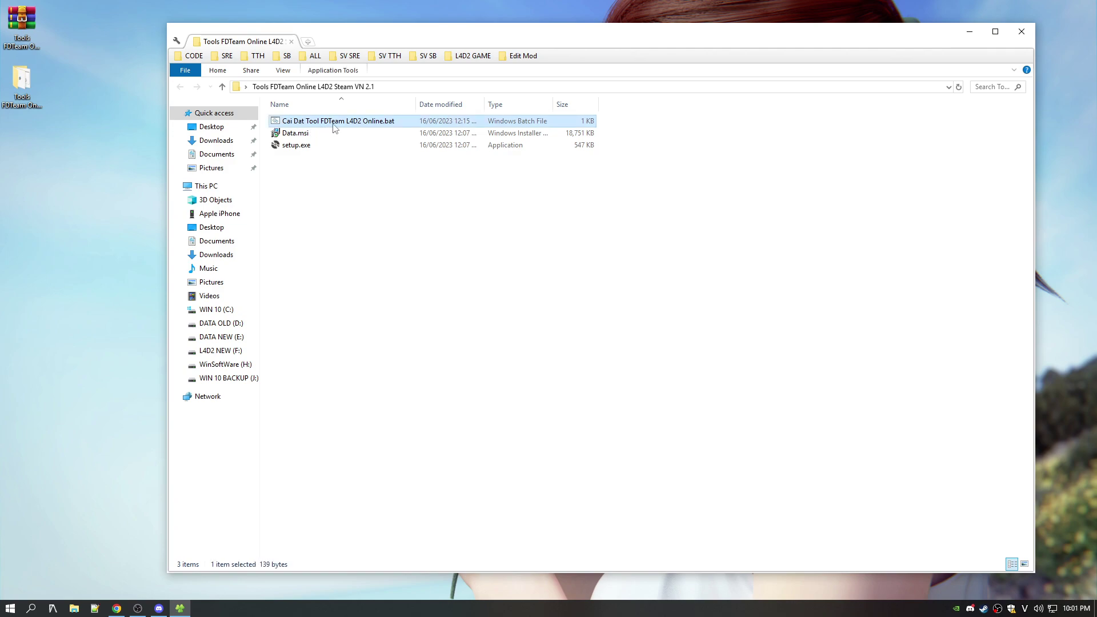
right_click(310, 120)
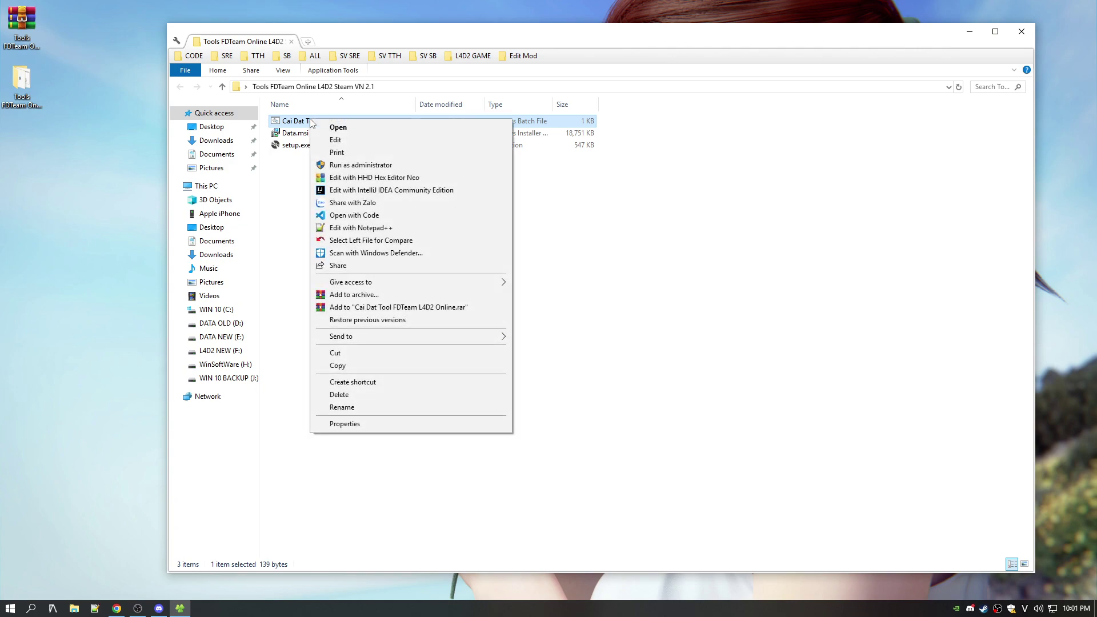
click(378, 167)
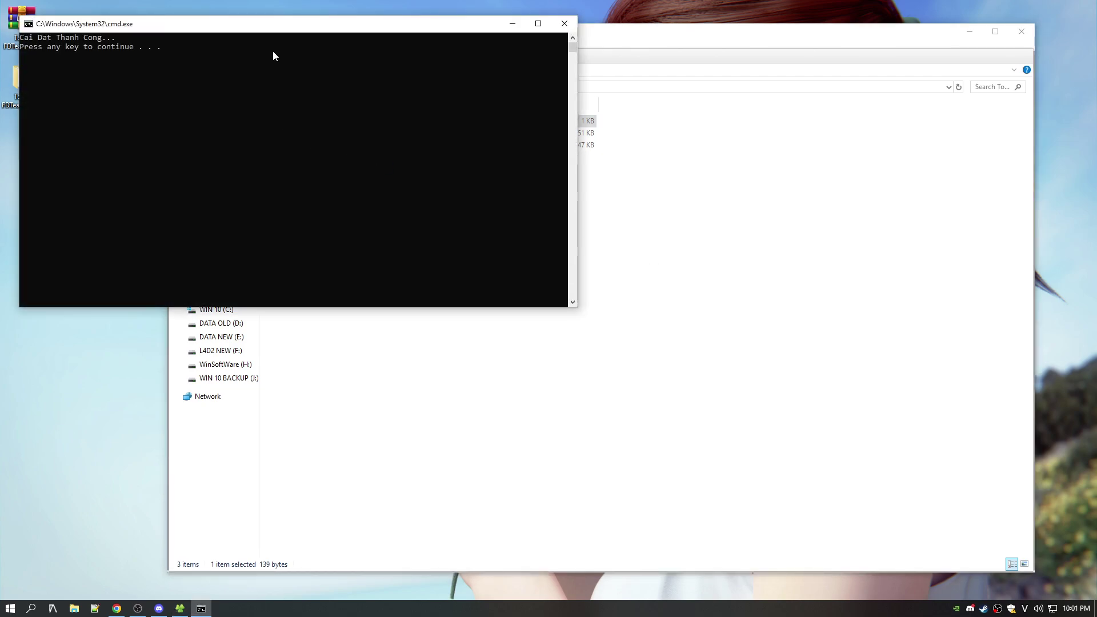
drag(247, 28, 561, 101)
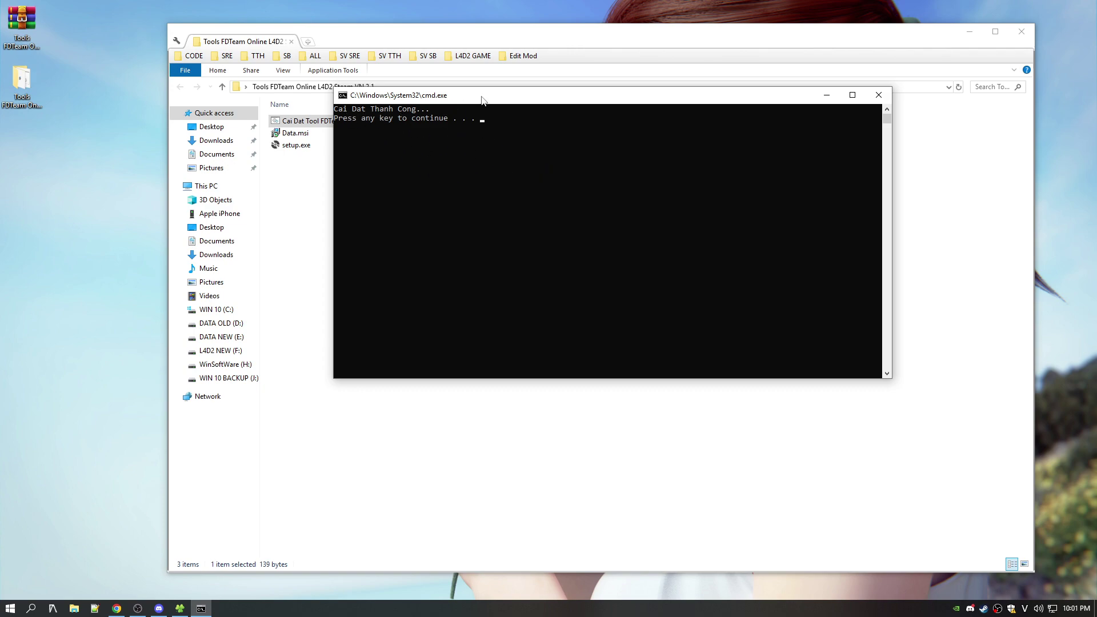
key(Return)
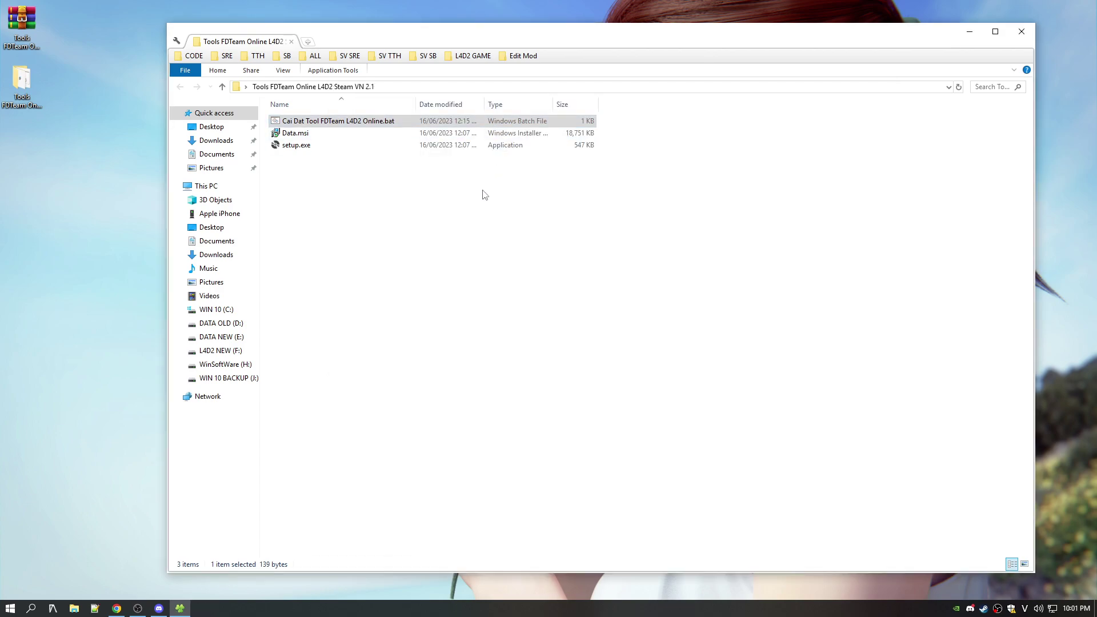
click(612, 240)
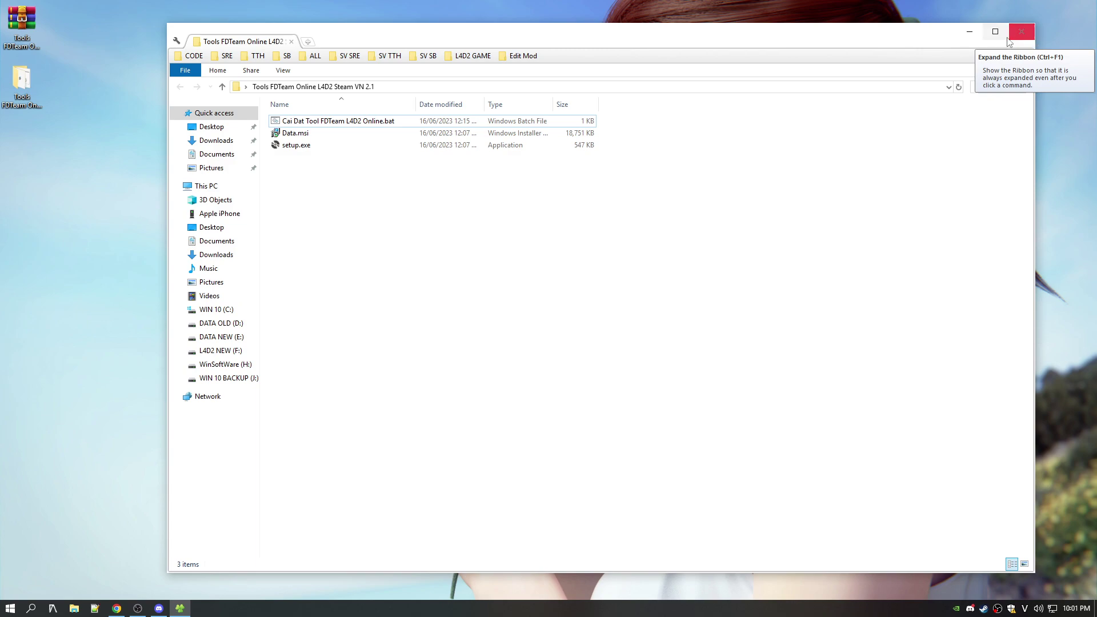
- Refresh the desktop, then drag GiaoDien from the Start menu's G entries onto the desktop
mouse_move(498, 31)
mouse_down()
mouse_move(532, 46)
mouse_move(593, 136)
mouse_move(487, 27)
mouse_move(498, 31)
mouse_up()
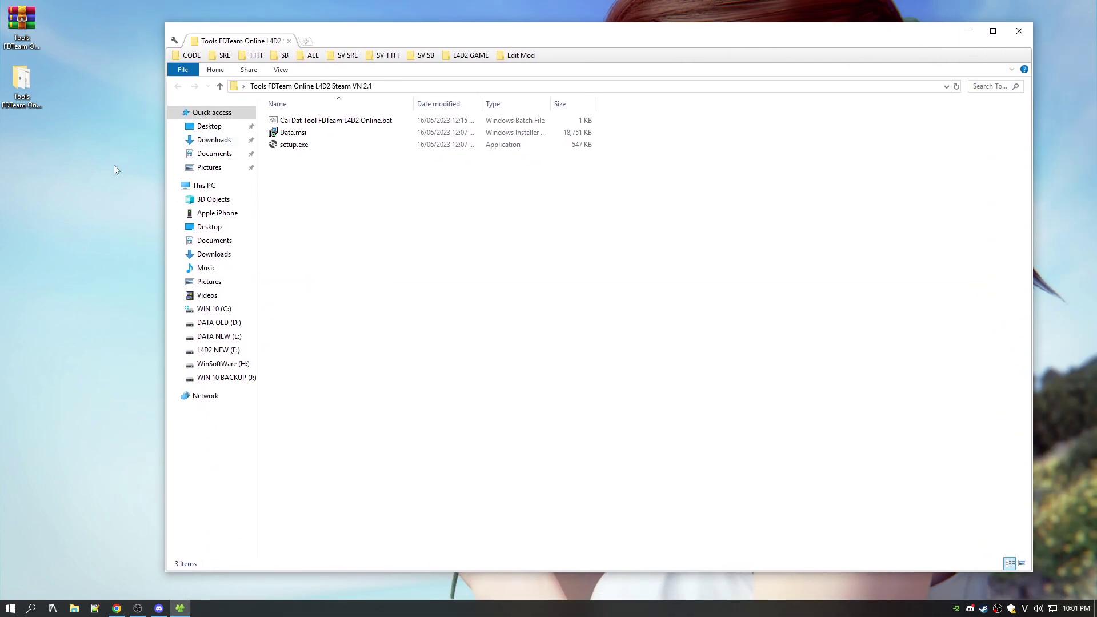
right_click(92, 172)
click(122, 207)
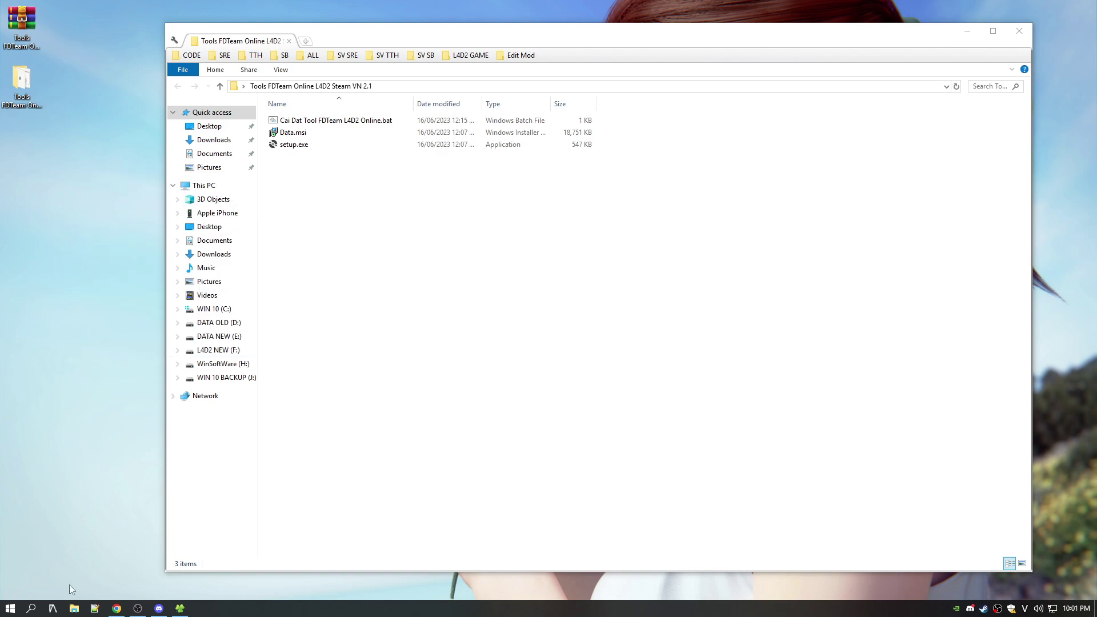
click(13, 610)
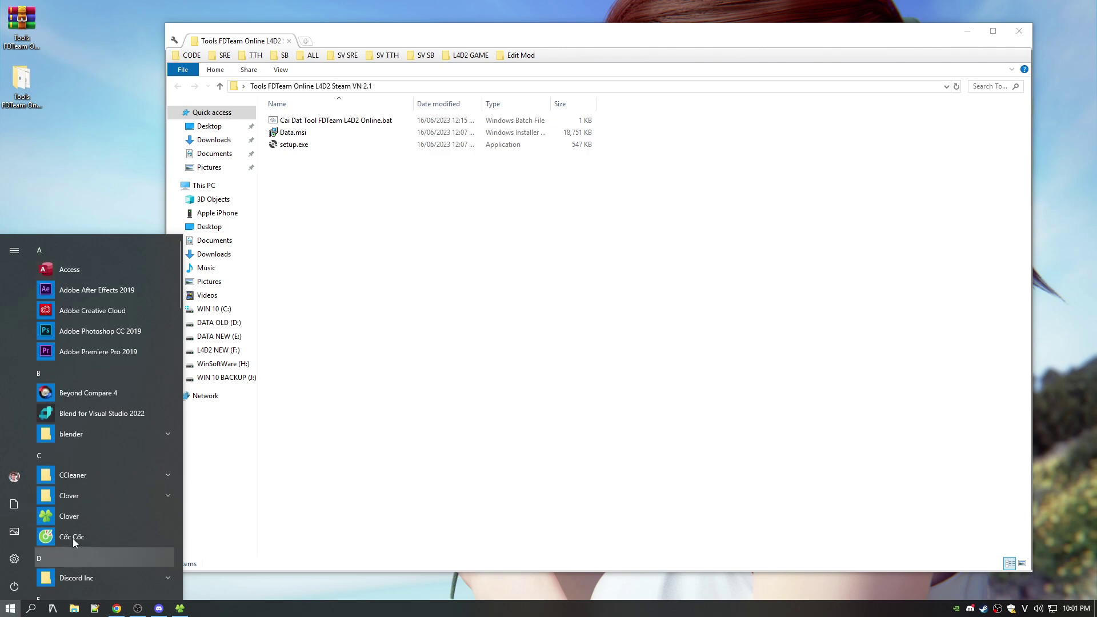
scroll(99, 508, down, 5)
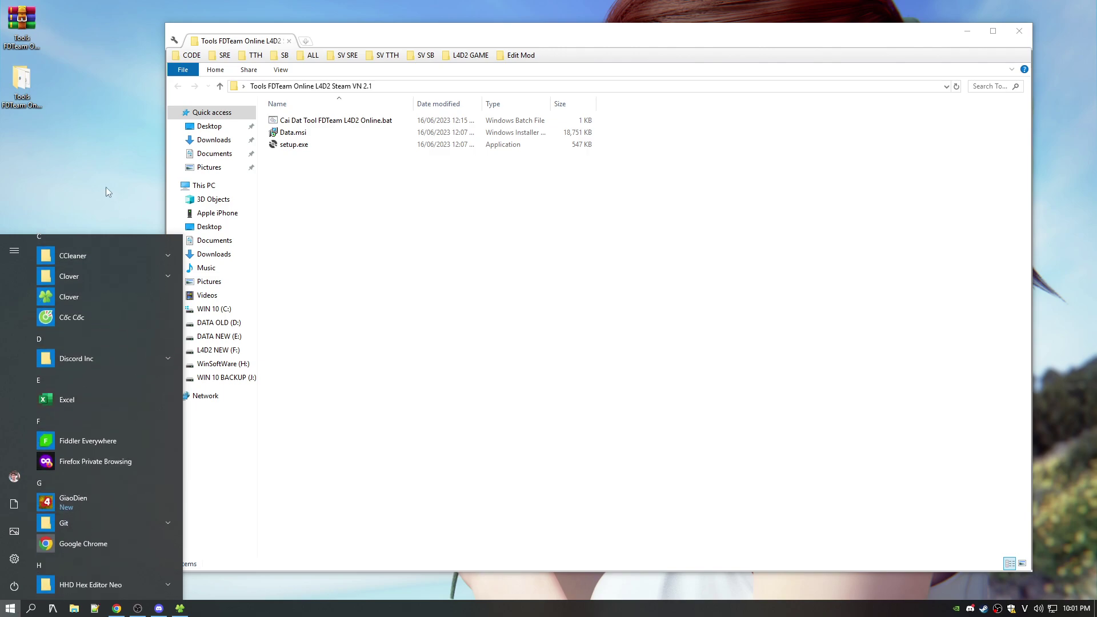
click(105, 187)
key(super)
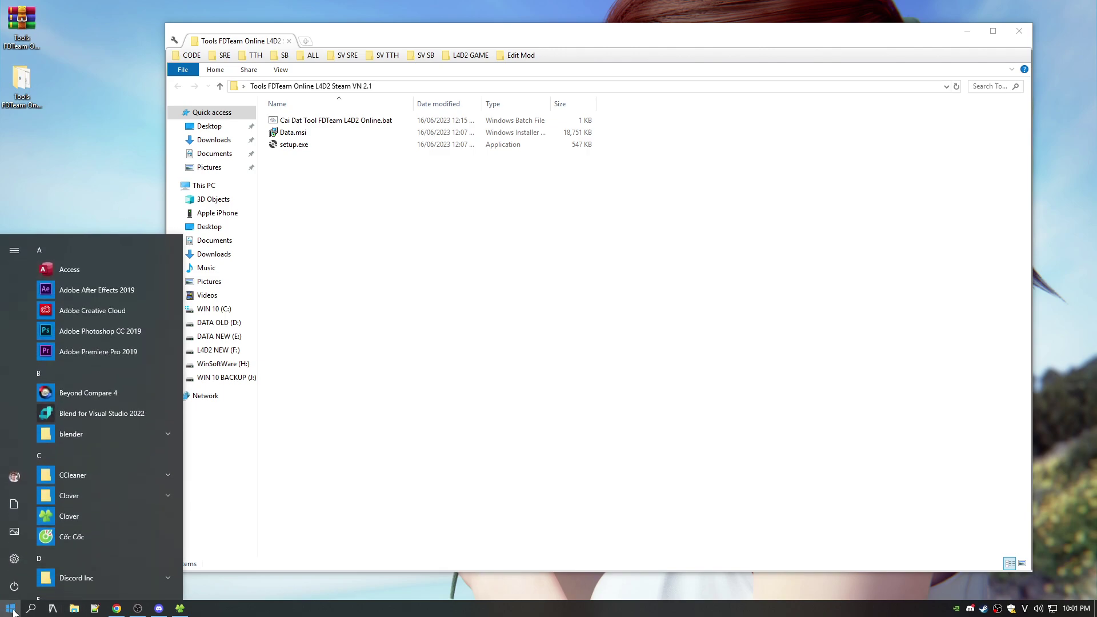
key(super)
click(12, 609)
scroll(85, 506, down, 4)
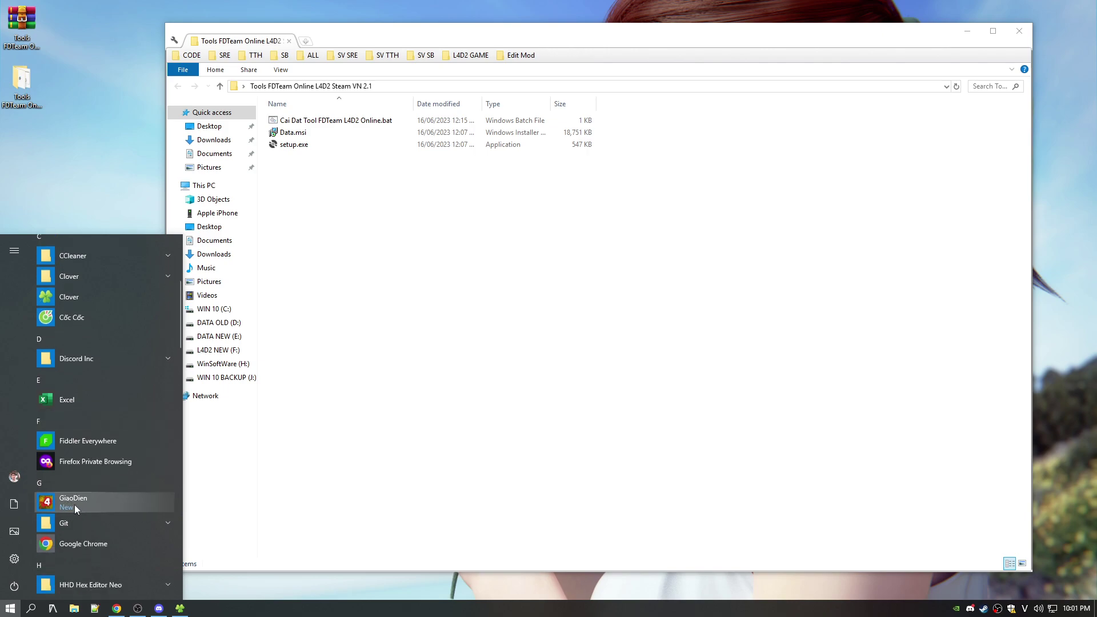
drag(70, 502, 72, 163)
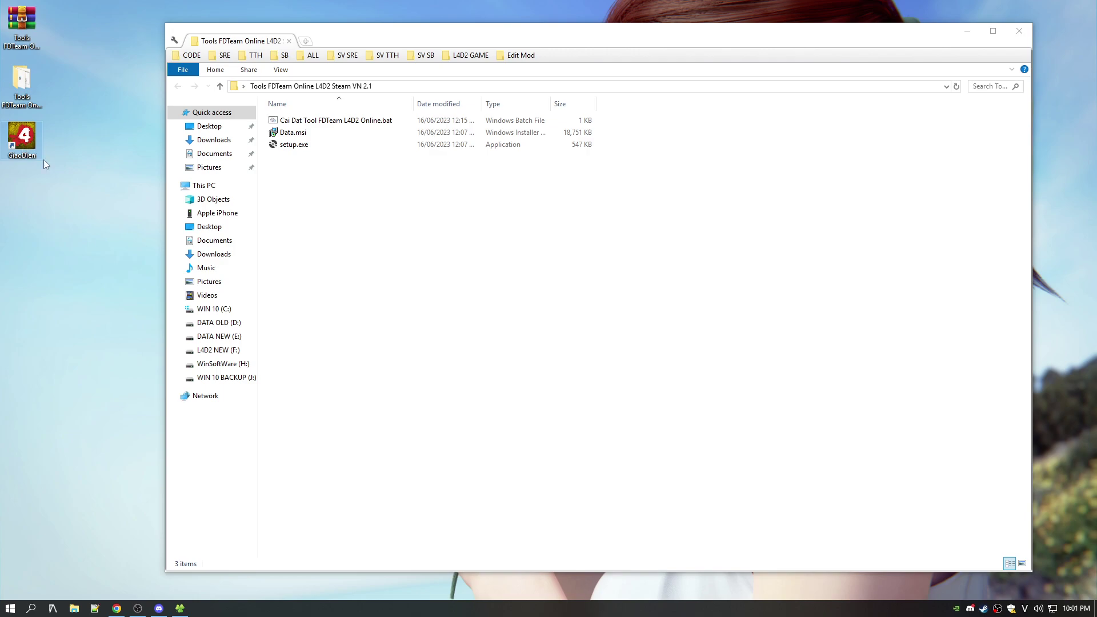
- Close the tool folder window, refresh the desktop, and launch GiaoDien from its shortcut
click(1019, 31)
right_click(328, 319)
click(364, 352)
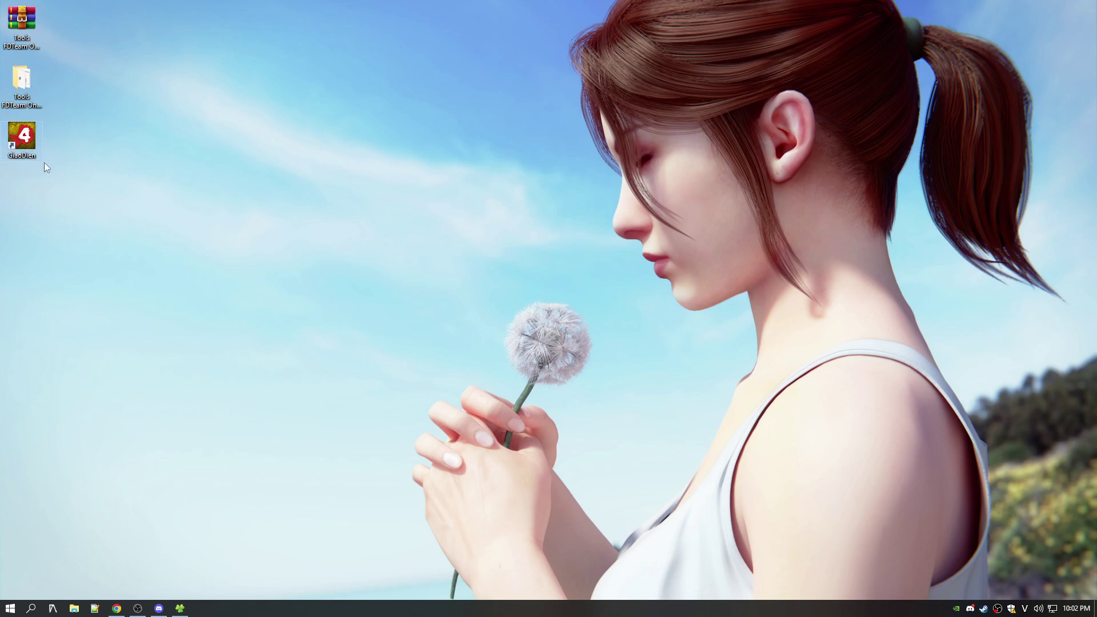
right_click(29, 143)
click(99, 130)
double_click(32, 137)
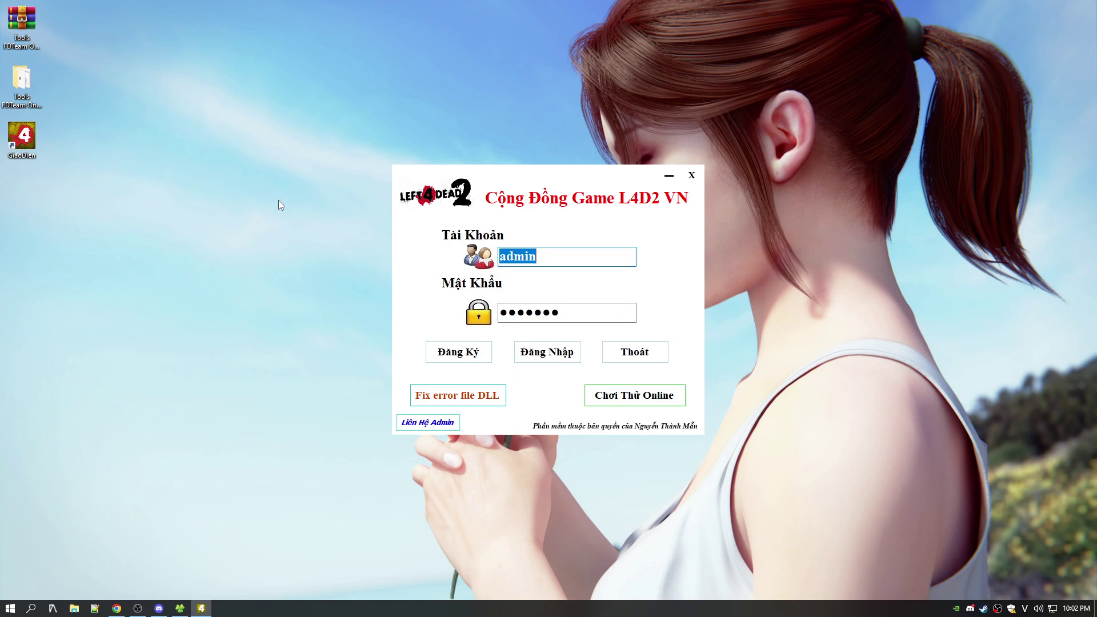
- Delete the saved Tài Khoản and Mật Khẩu entries from the login window
click(552, 256)
double_click(553, 256)
key(BackSpace)
double_click(630, 309)
key(BackSpace)
drag(585, 183, 553, 192)
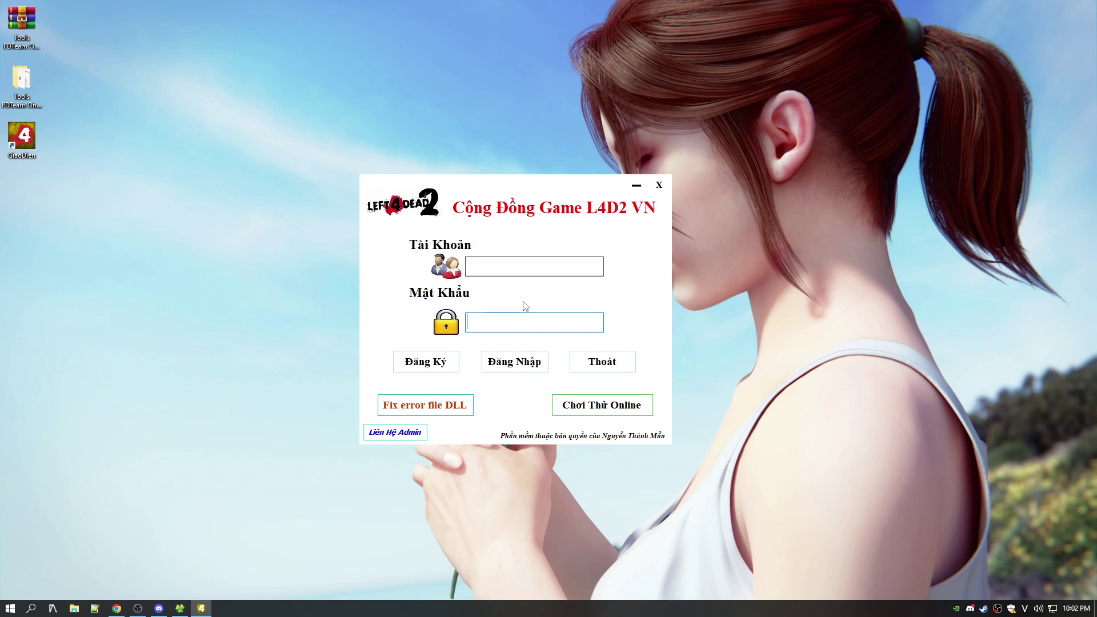
mouse_move(528, 187)
mouse_down()
mouse_move(562, 194)
mouse_move(514, 180)
mouse_up()
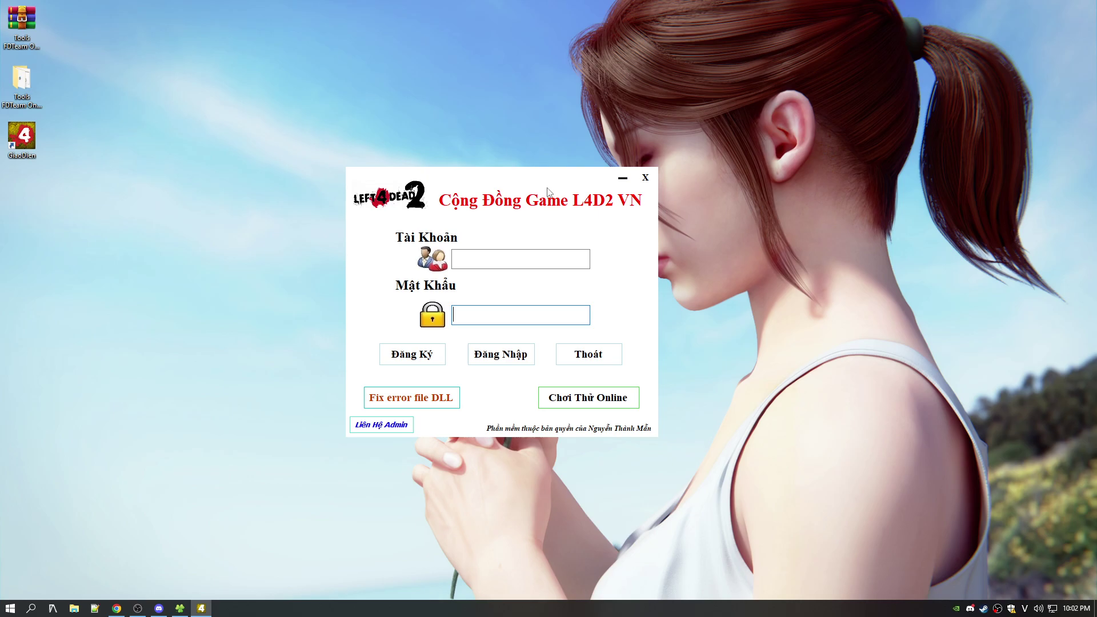
- Close the host-list YouTube video tab and scroll the Fleeing Death channel page to the top
click(117, 608)
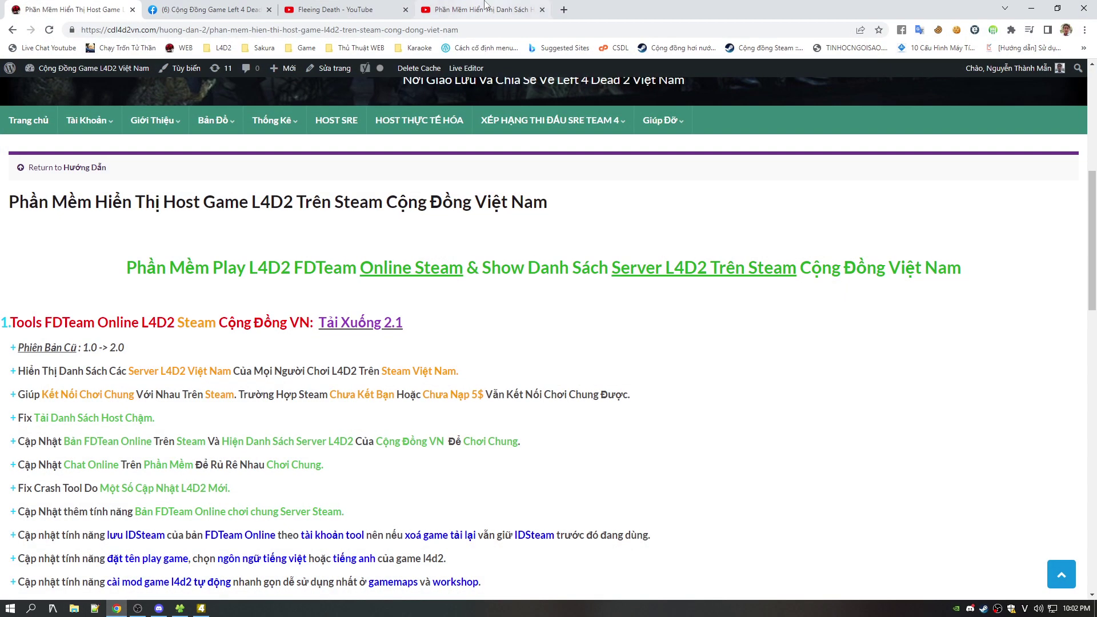
click(493, 13)
scroll(391, 348, up, 3)
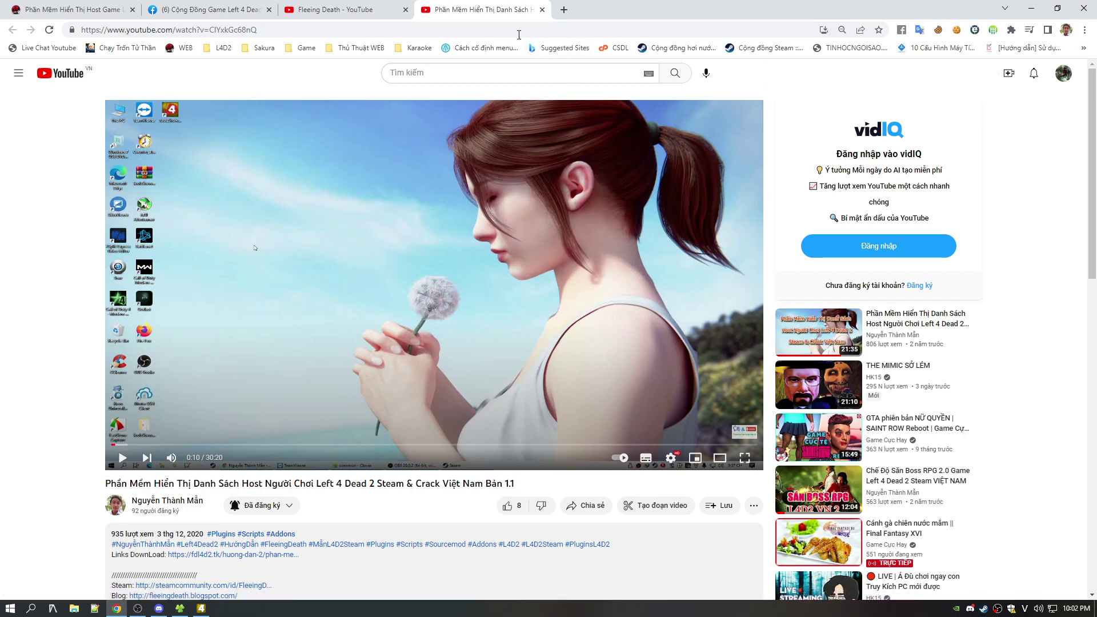
click(542, 10)
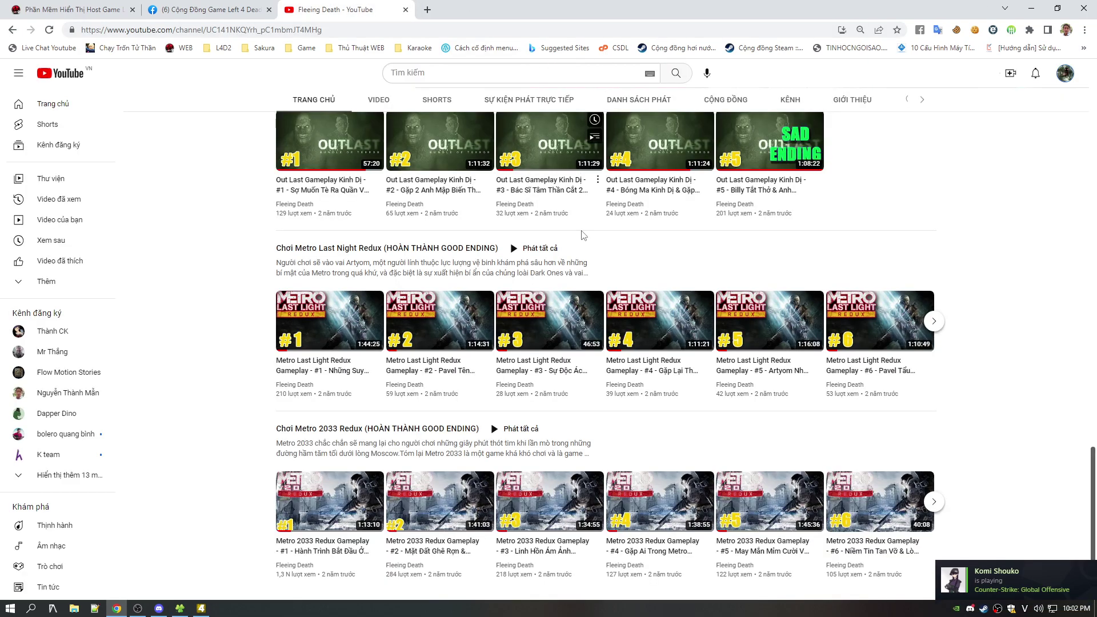
scroll(580, 240, up, 5)
scroll(571, 240, up, 15)
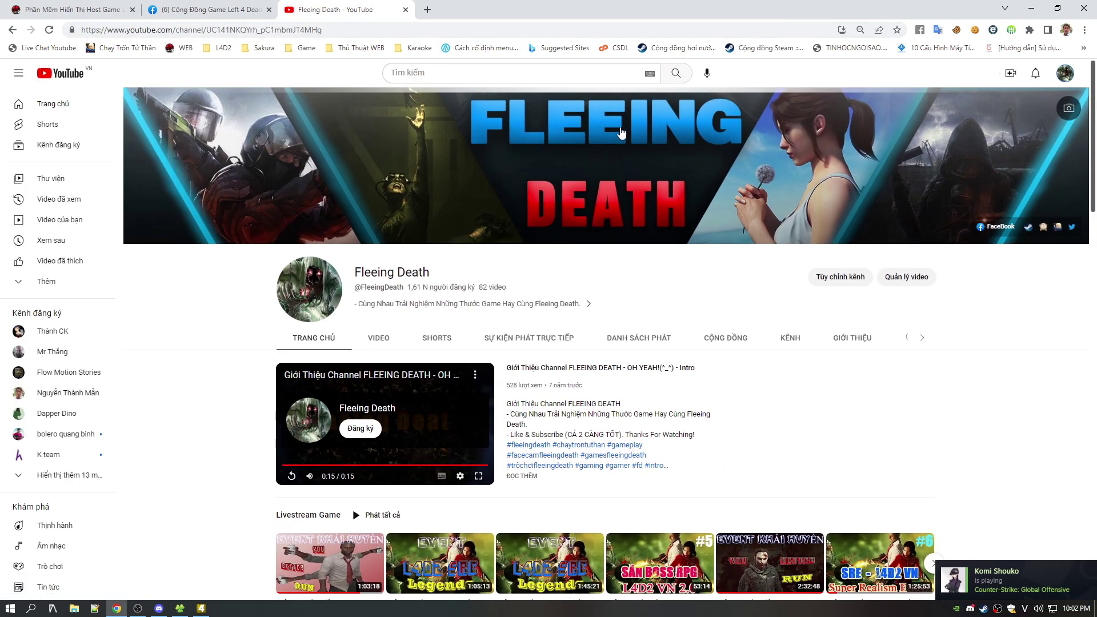
scroll(589, 240, down, 4)
scroll(580, 286, up, 3)
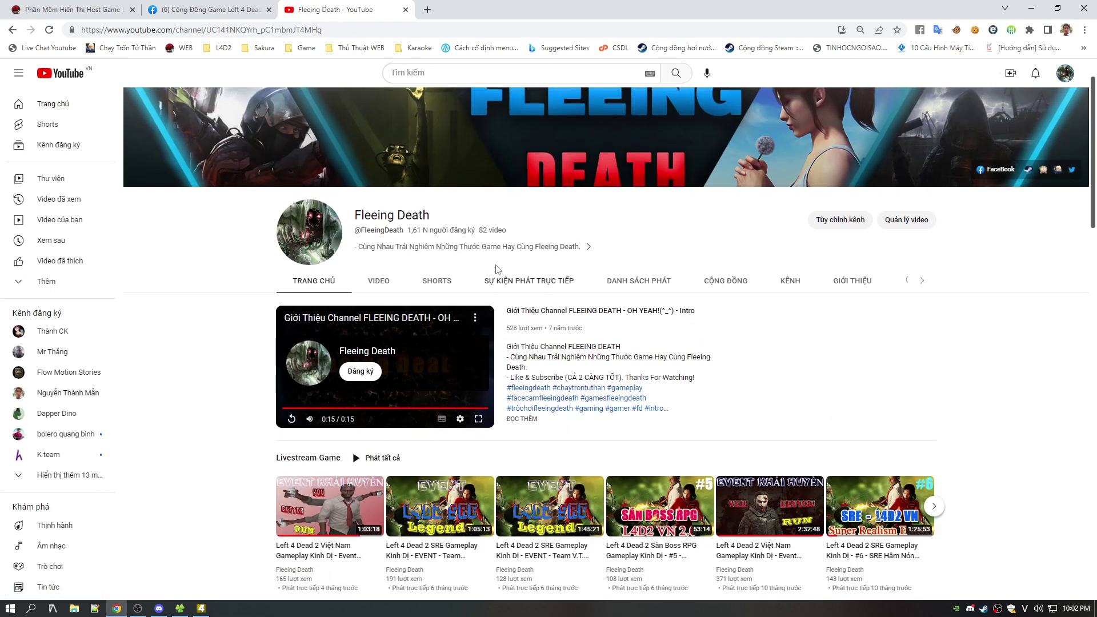
- Minimize Chrome, raise the login window, and briefly open then close Steam
click(1031, 9)
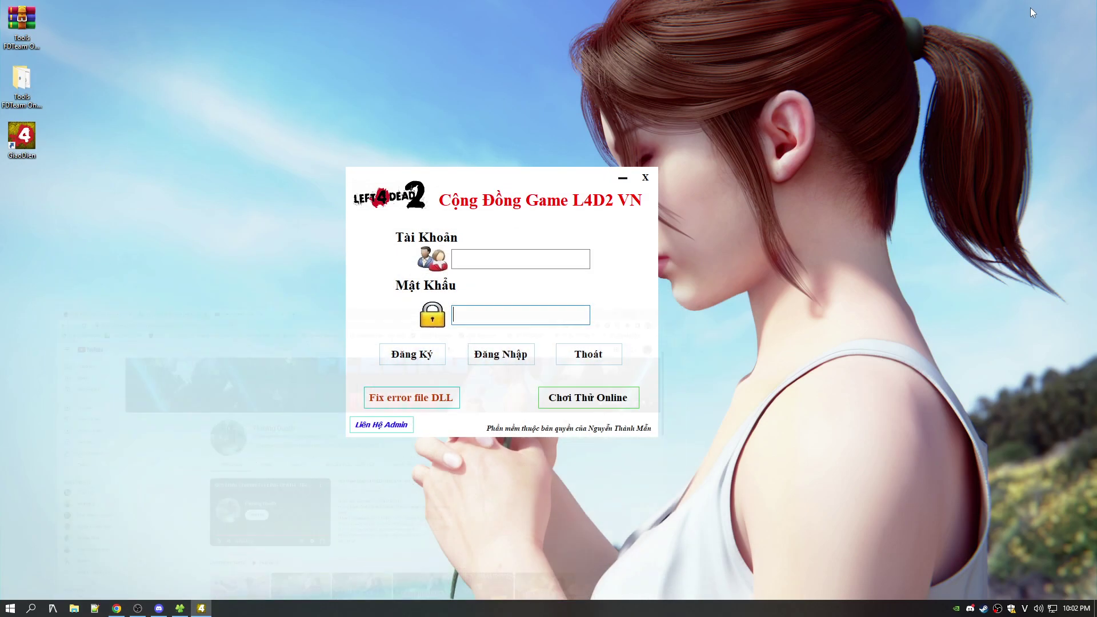
drag(553, 203, 572, 178)
click(484, 238)
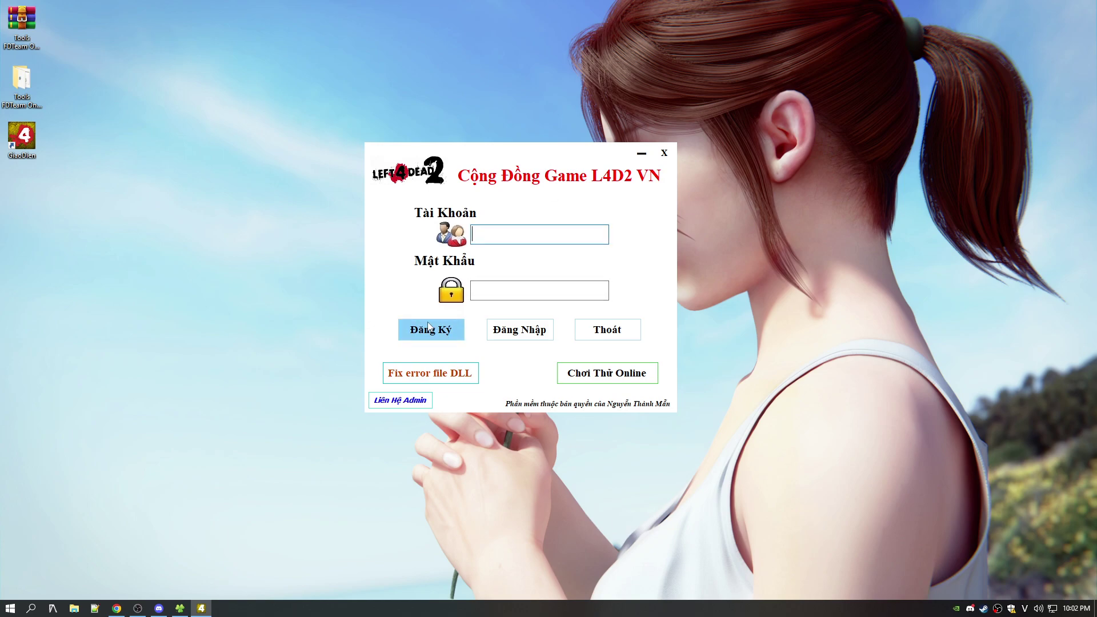
double_click(984, 609)
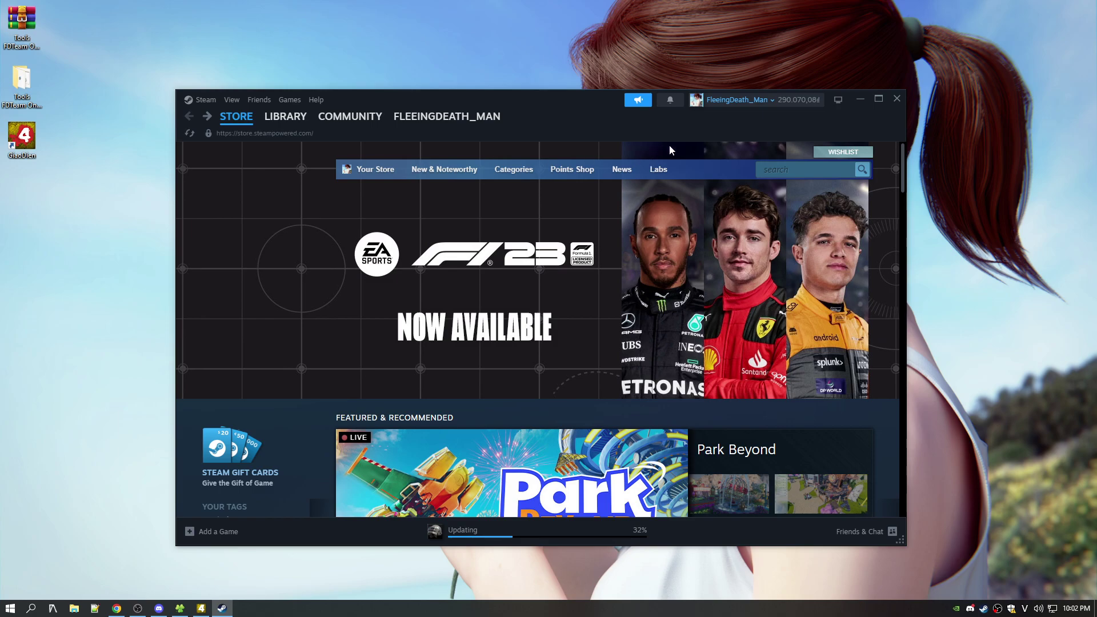
click(896, 99)
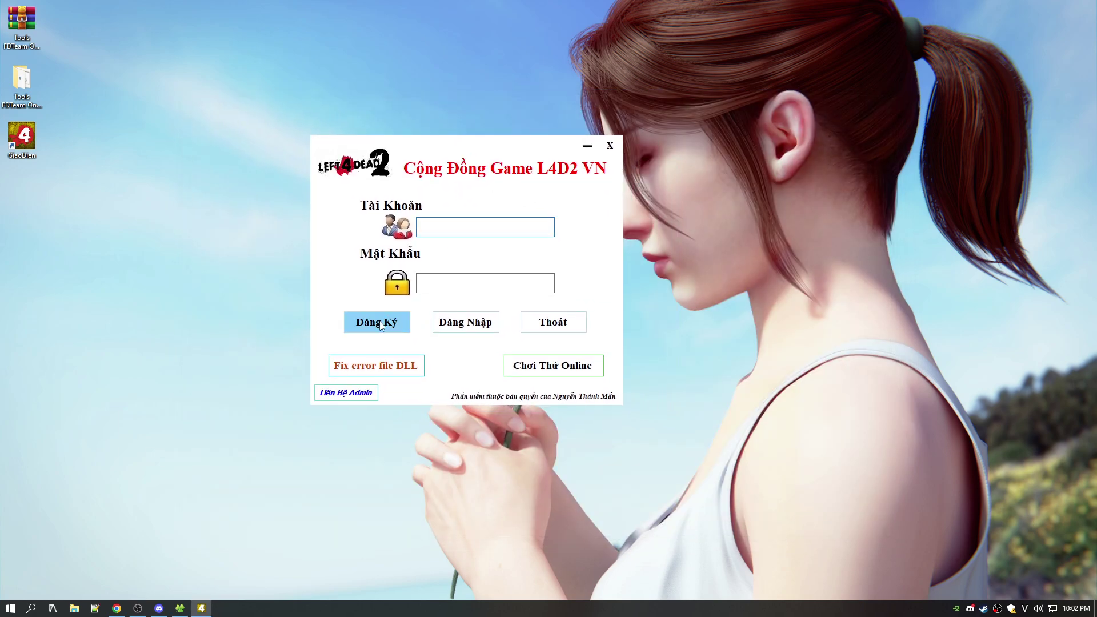
- Open the Đăng Ký form and fill in full name, account, password and confirmation
click(389, 329)
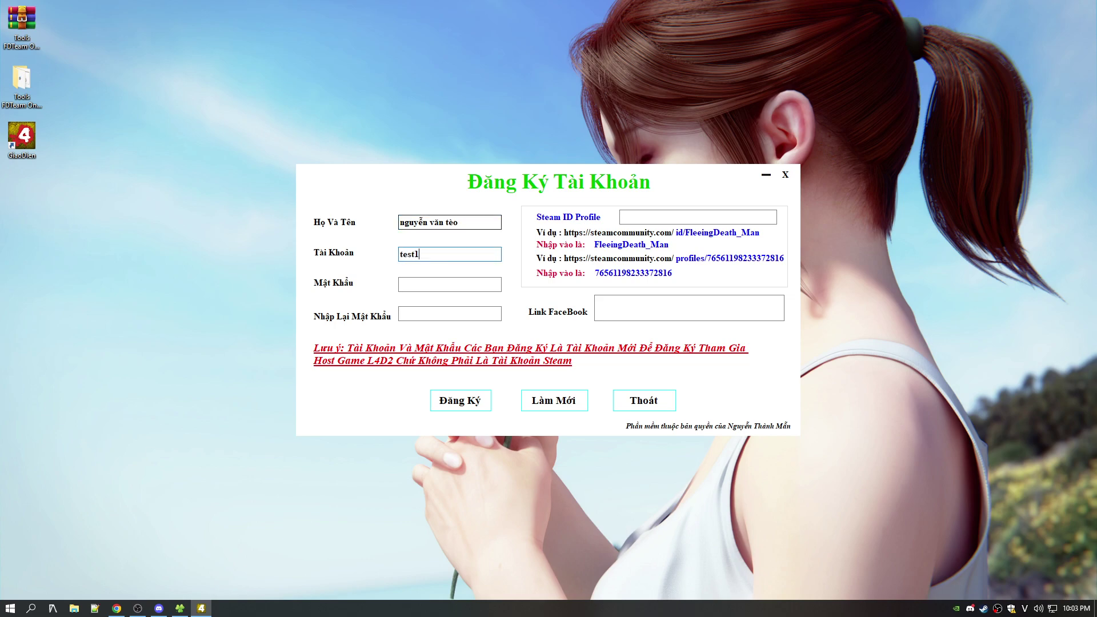
click(449, 284)
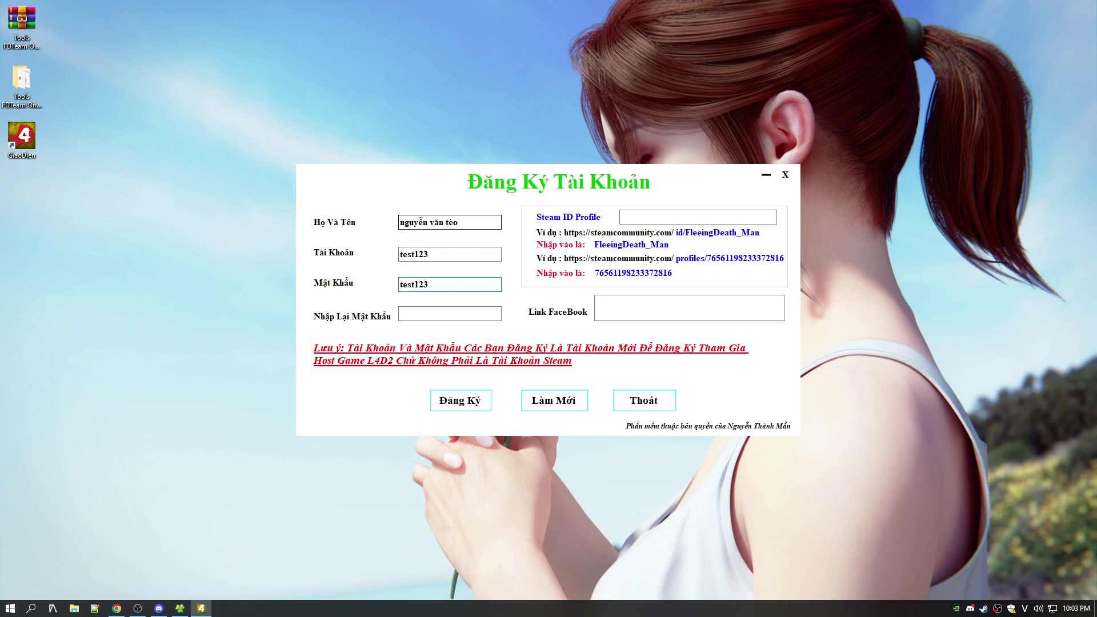
key(BackSpace)
key(BackSpace)
key(BackSpace)
key(BackSpace)
key(BackSpace)
key(BackSpace)
click(449, 313)
text(12)
click(639, 215)
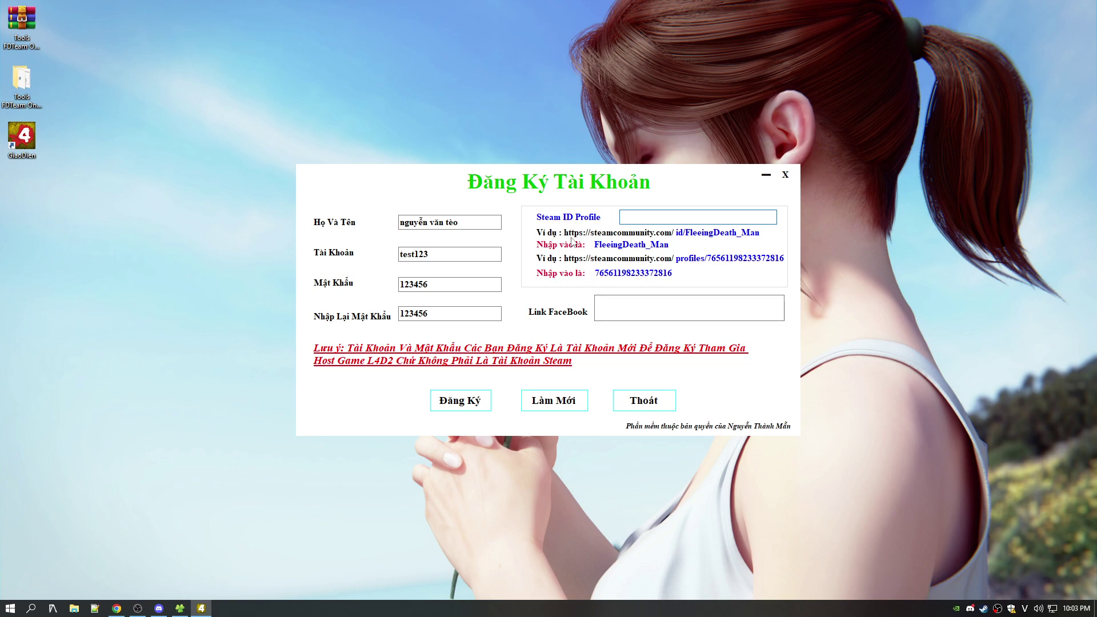
- Open the Left 4 Dead 2 page in the Steam library, then shift the registration form left
click(984, 609)
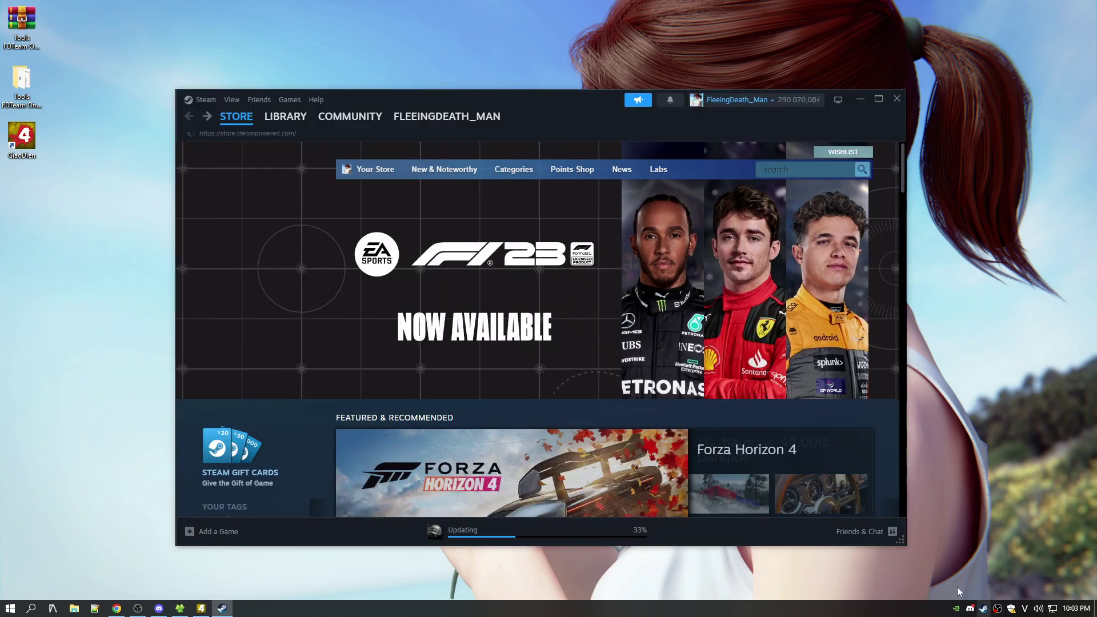
mouse_move(554, 109)
mouse_down()
mouse_move(553, 140)
mouse_move(547, 106)
mouse_up()
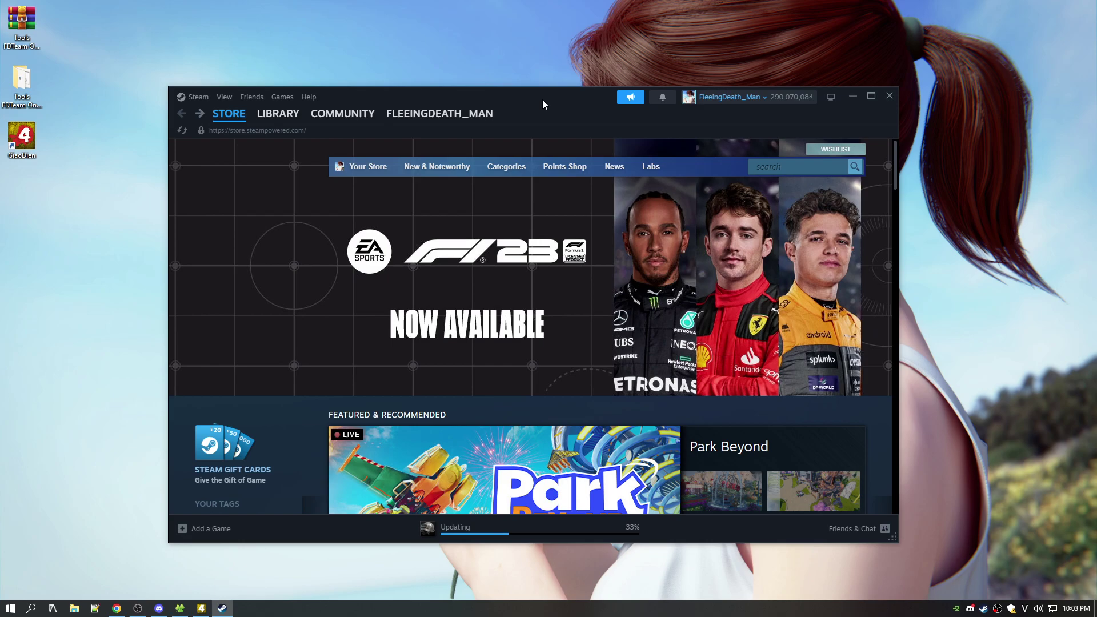
mouse_move(278, 113)
click(278, 137)
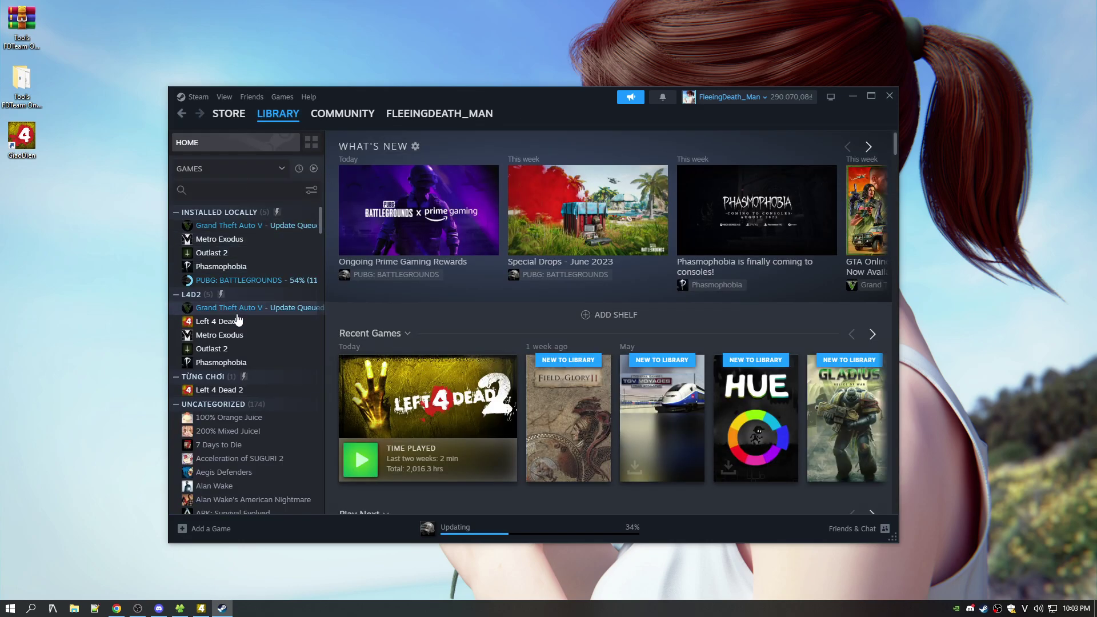
click(248, 323)
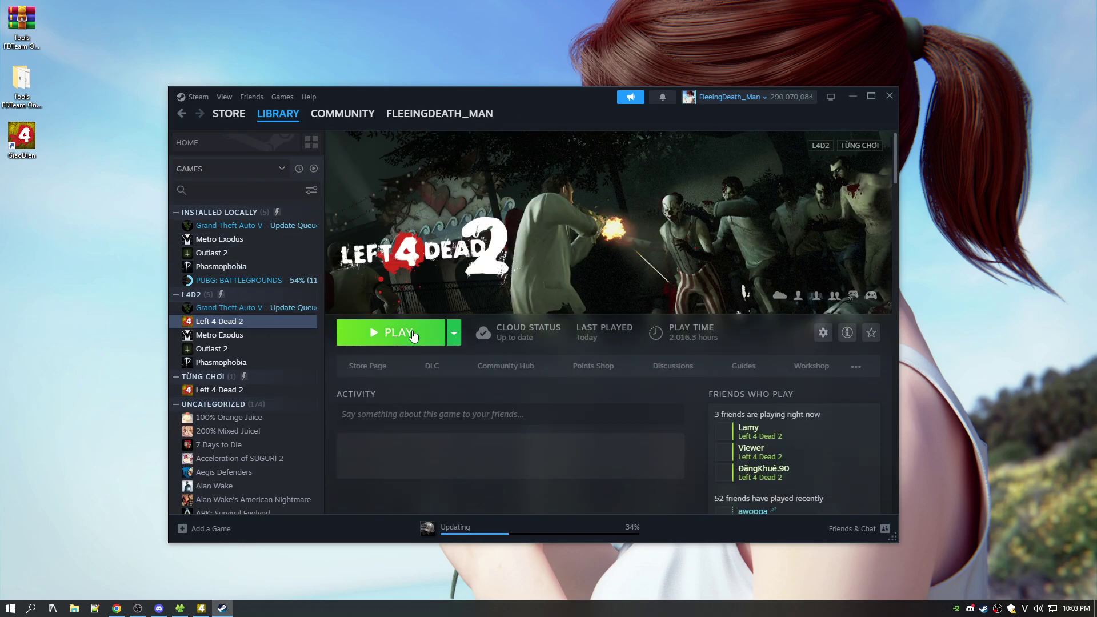
click(855, 98)
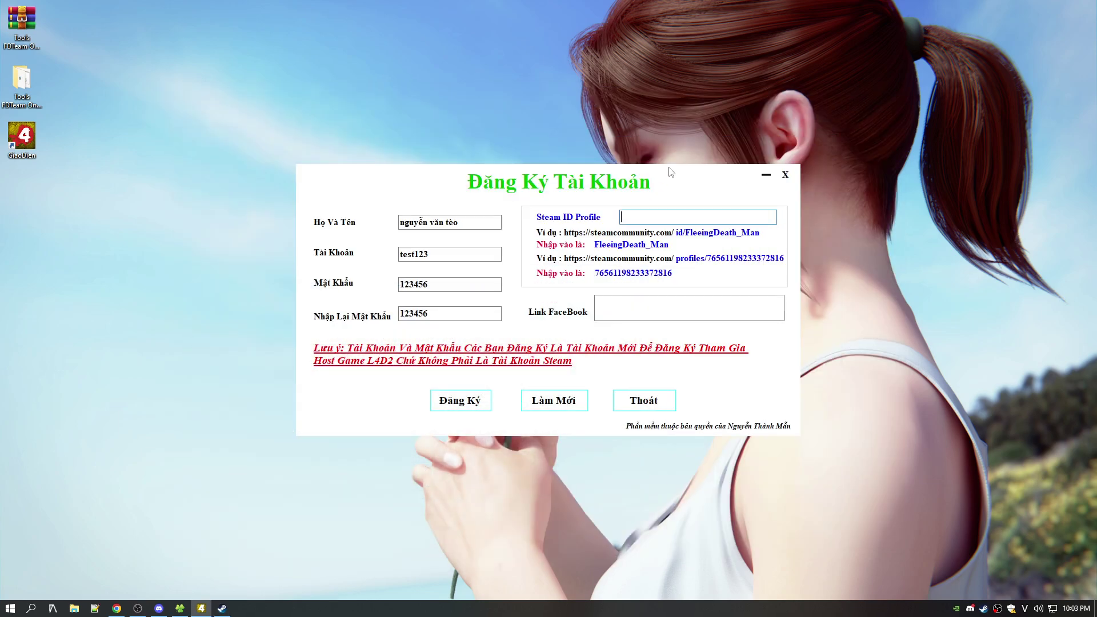
drag(675, 175, 638, 172)
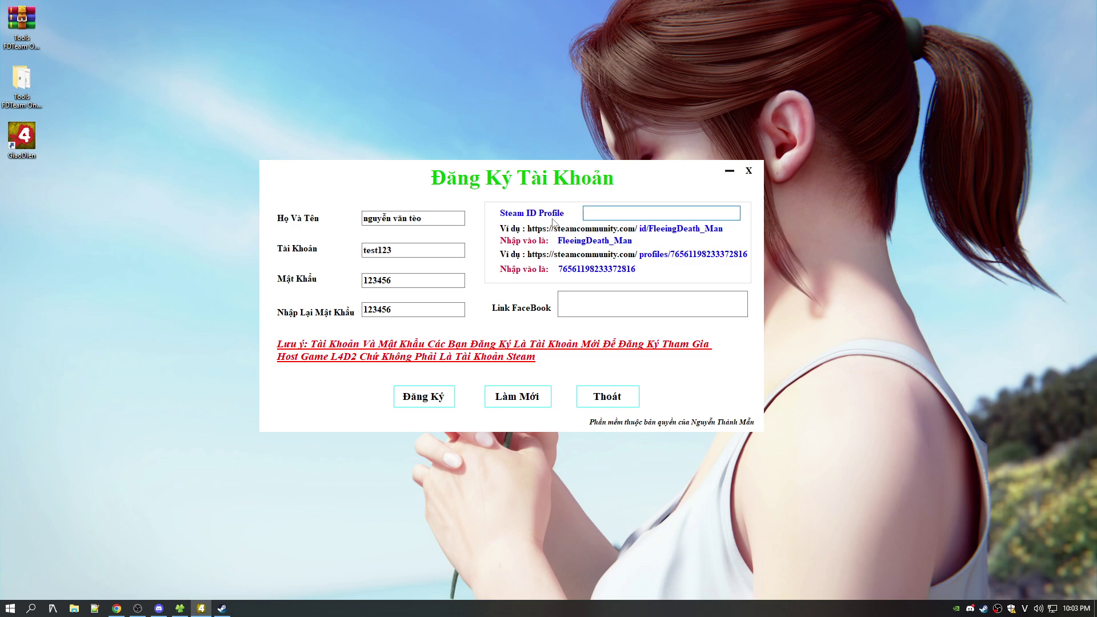
- Open your own Steam profile page from the username menu
click(226, 609)
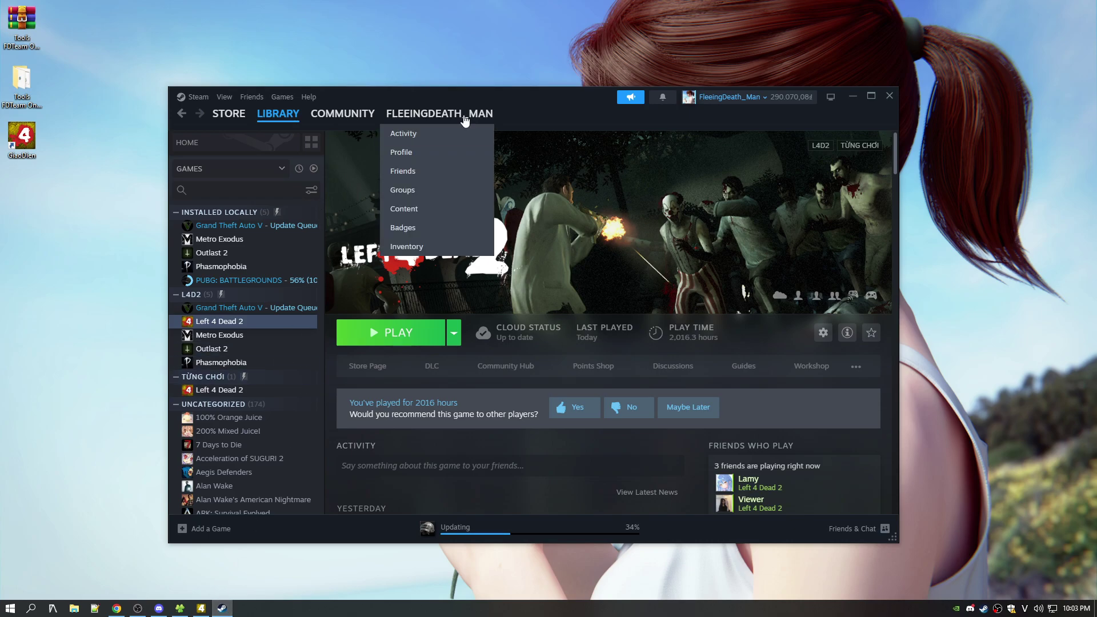
mouse_move(553, 96)
mouse_down()
mouse_move(561, 66)
mouse_move(543, 83)
mouse_up()
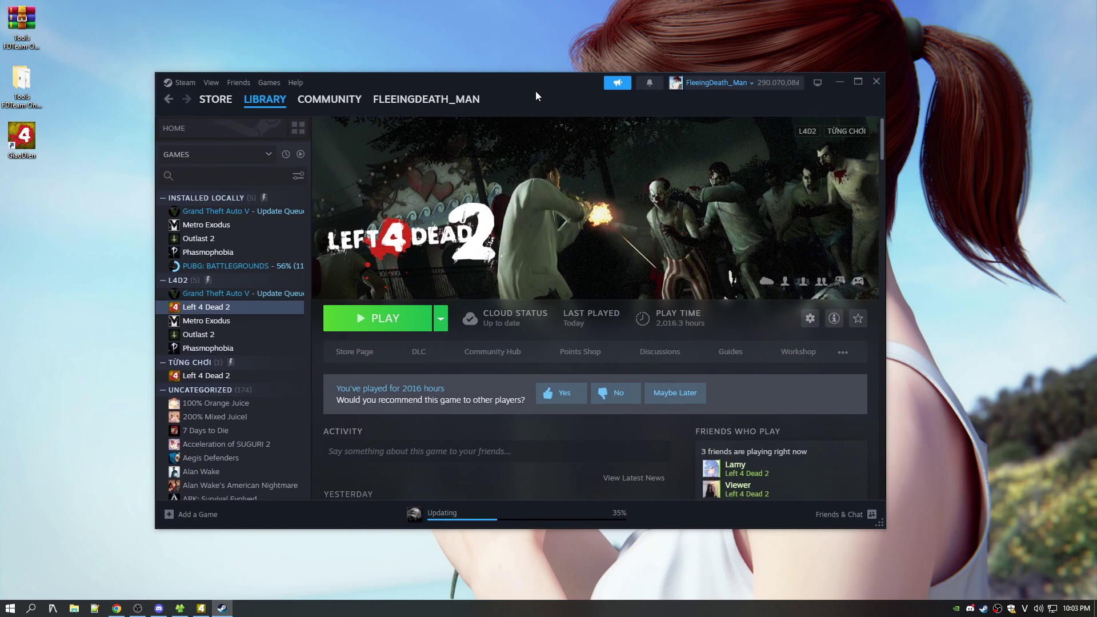
mouse_move(443, 106)
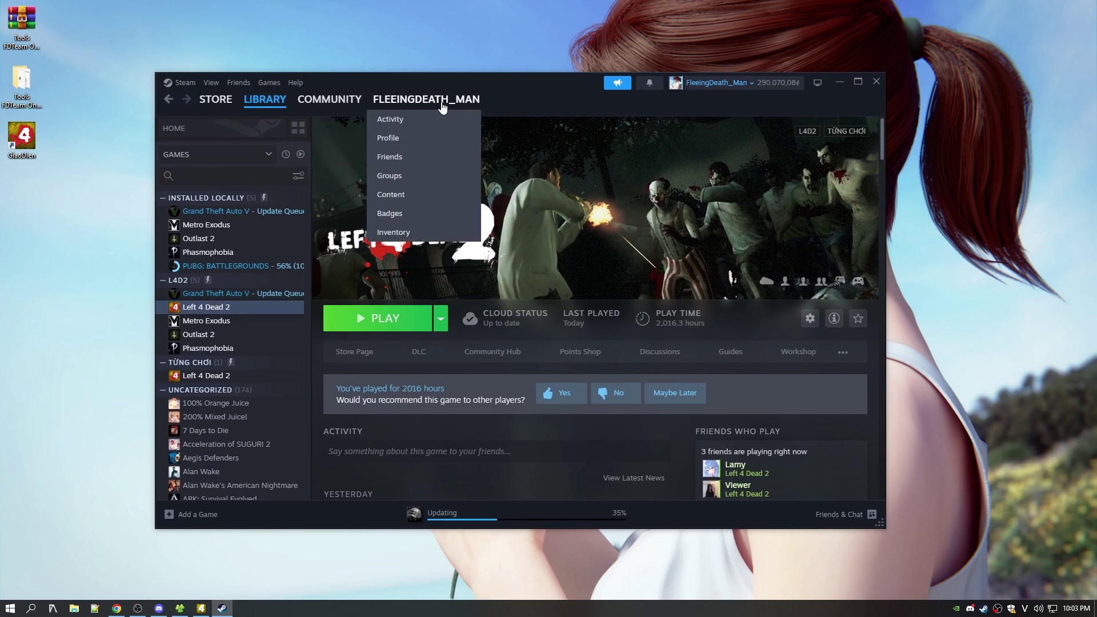
click(393, 140)
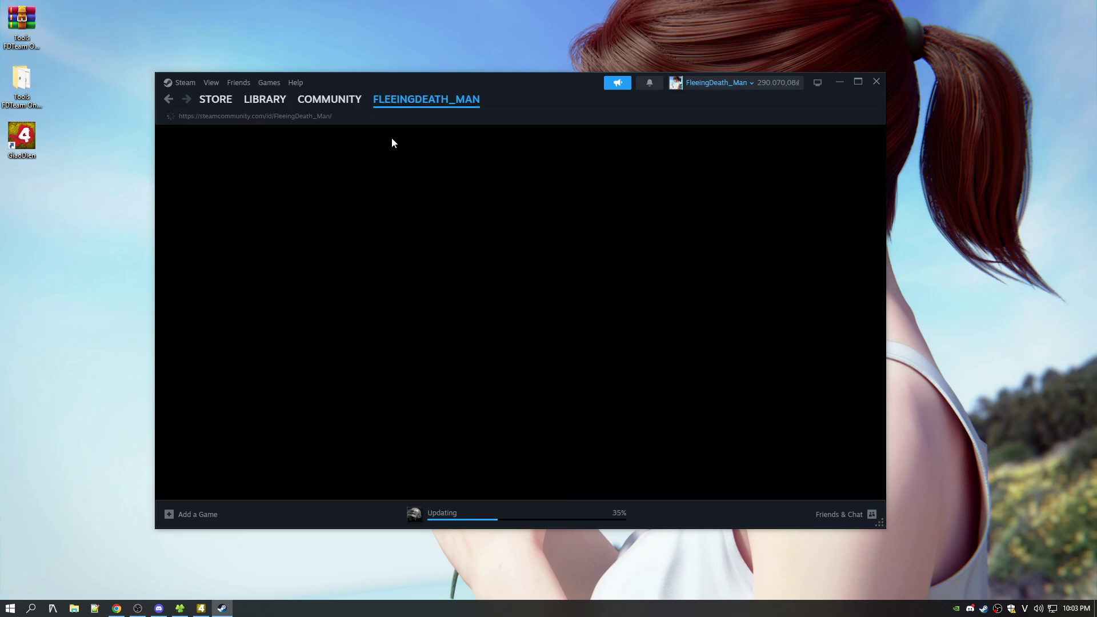
mouse_move(412, 103)
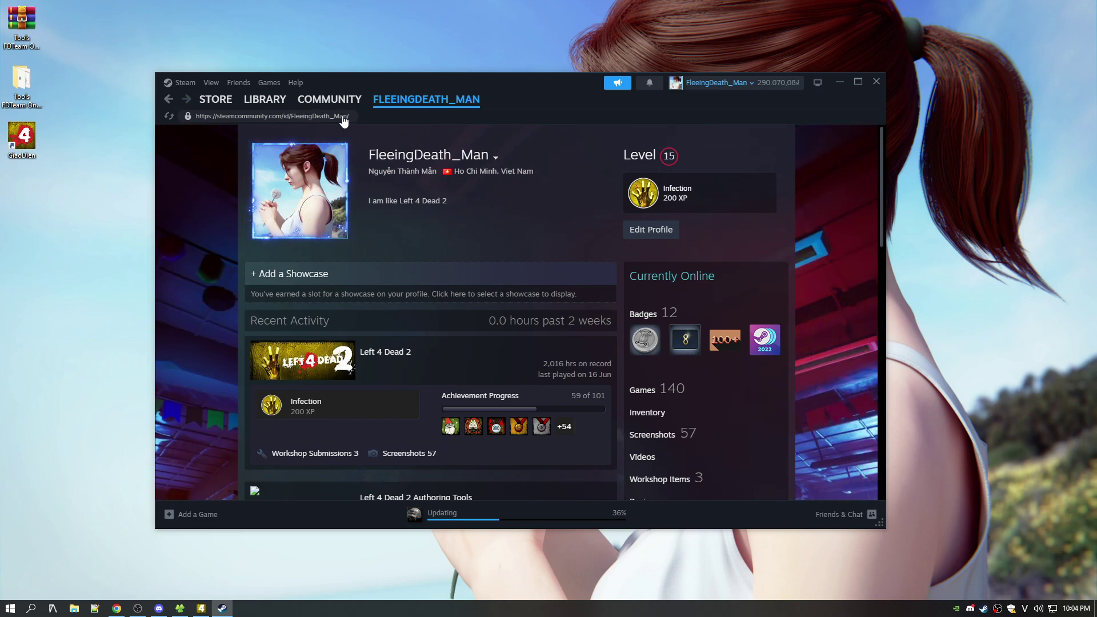
- Enter the Steam profile ID in Steam ID Profile, correcting its capitalisation
key(alt+Tab)
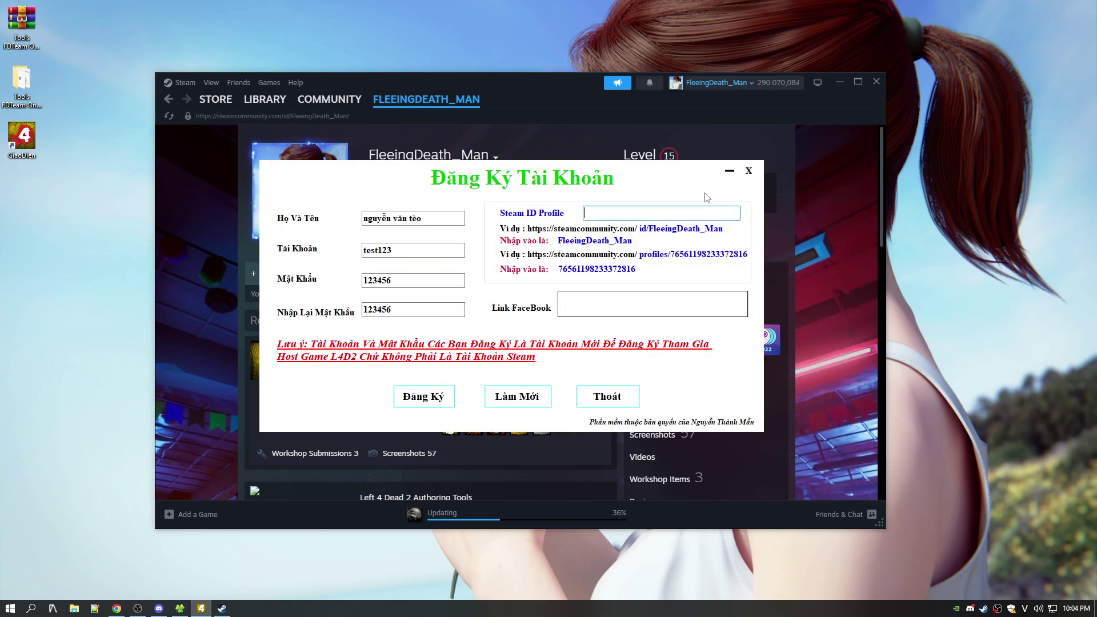
drag(571, 234, 508, 425)
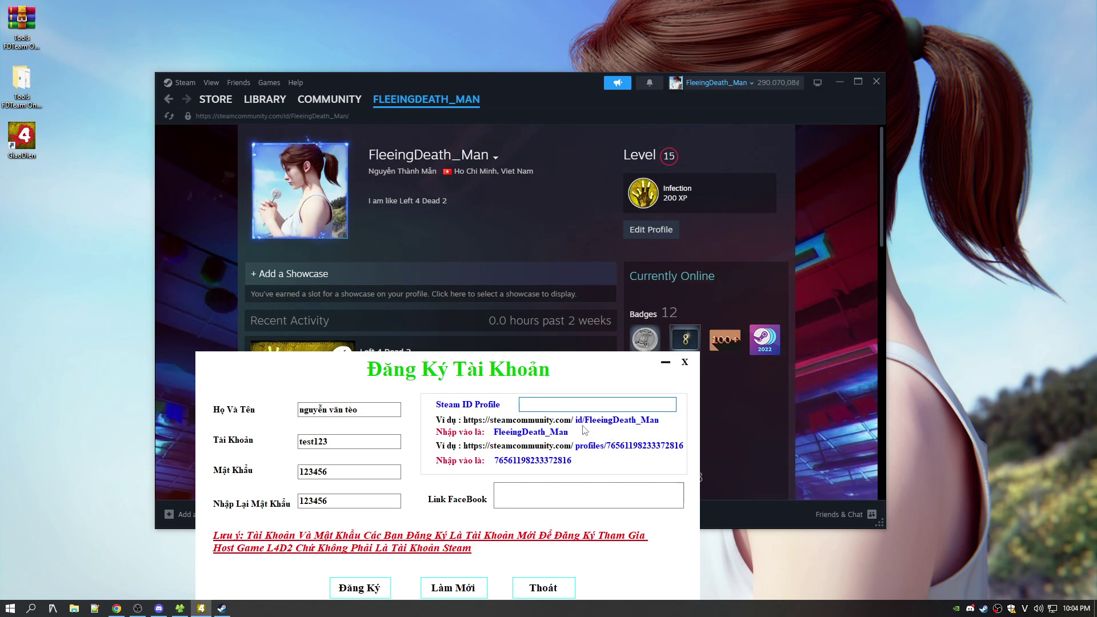
text(ingDeath_man)
key(BackSpace)
key(BackSpace)
key(BackSpace)
text(Man)
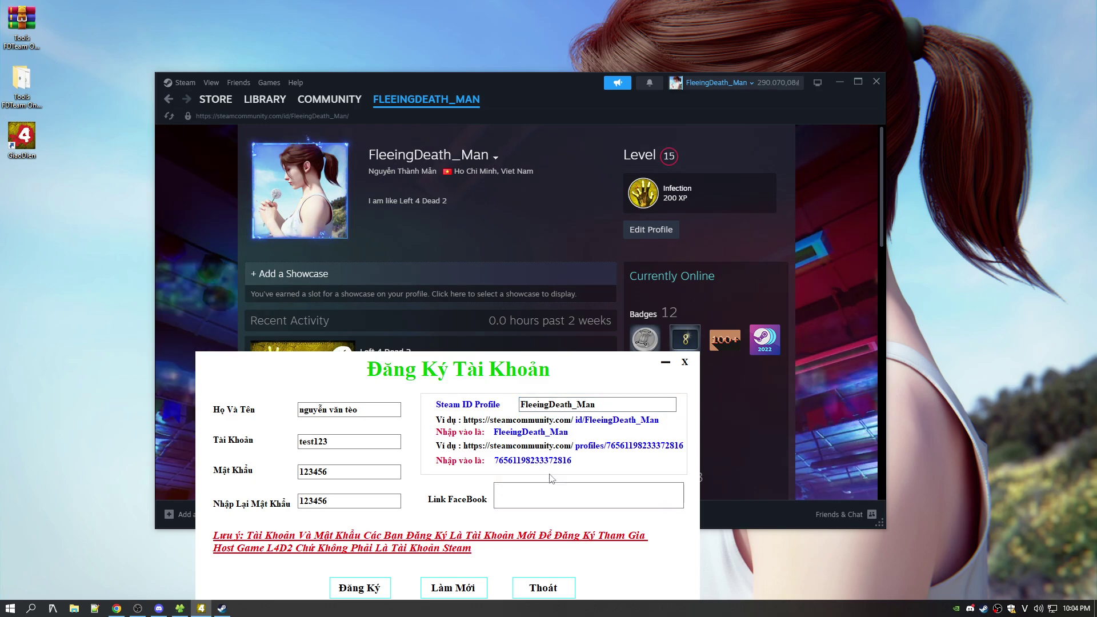
- Move to Link FaceBook and bring up the L4D2 Facebook group in Chrome
click(552, 494)
click(116, 609)
click(203, 10)
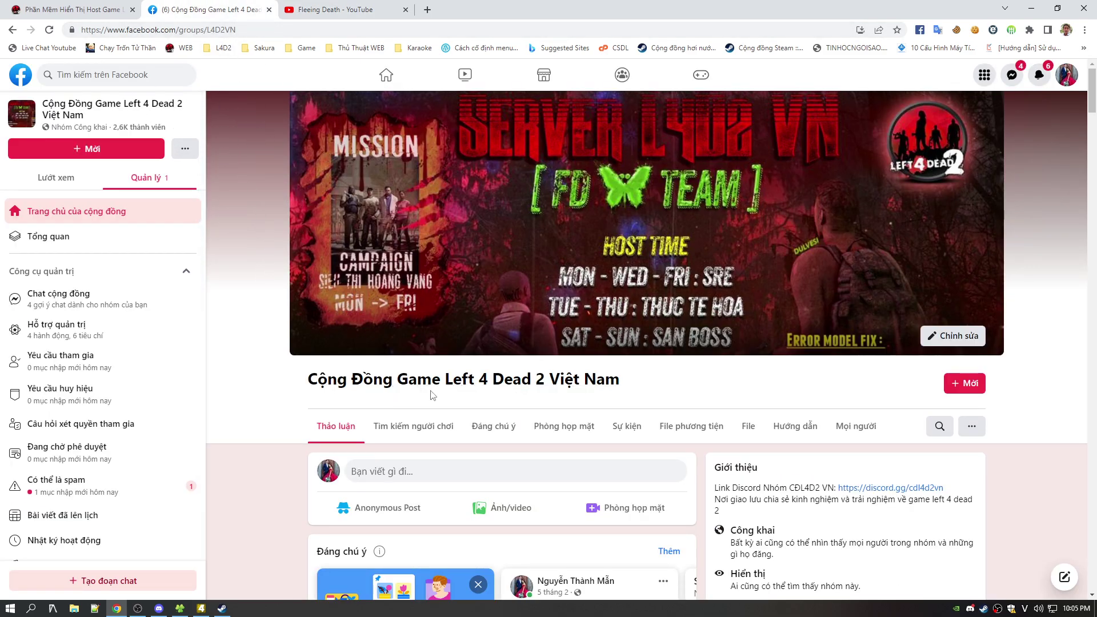
- Scroll through the Facebook group, then place the caret in the form's Link FaceBook field
scroll(433, 395, down, 4)
scroll(439, 392, down, 13)
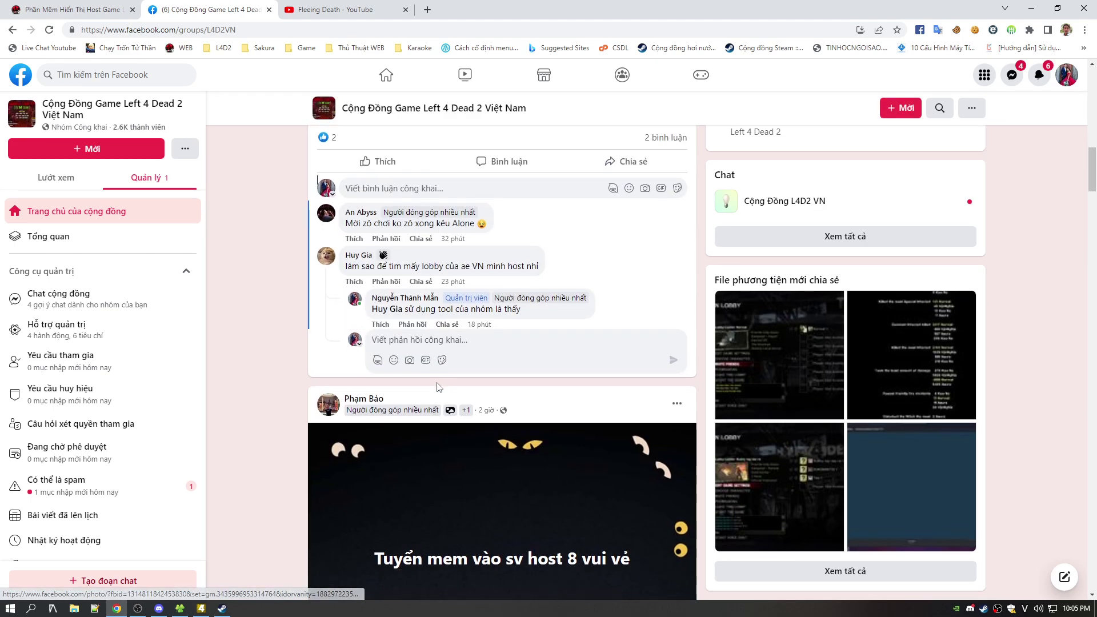
scroll(439, 389, up, 10)
scroll(439, 389, up, 7)
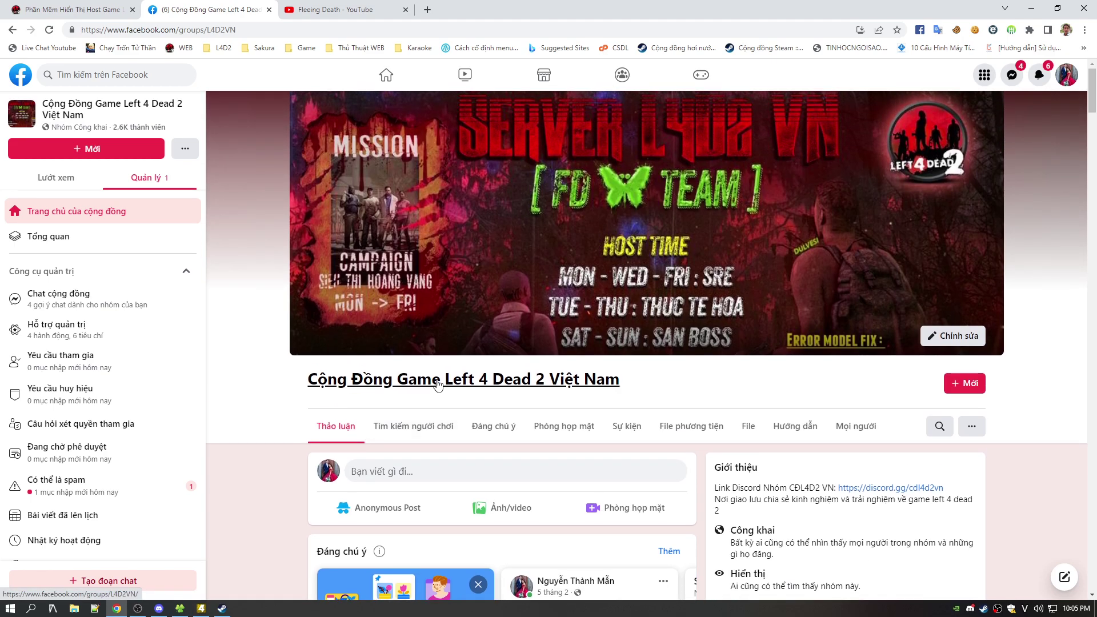
scroll(293, 340, down, 4)
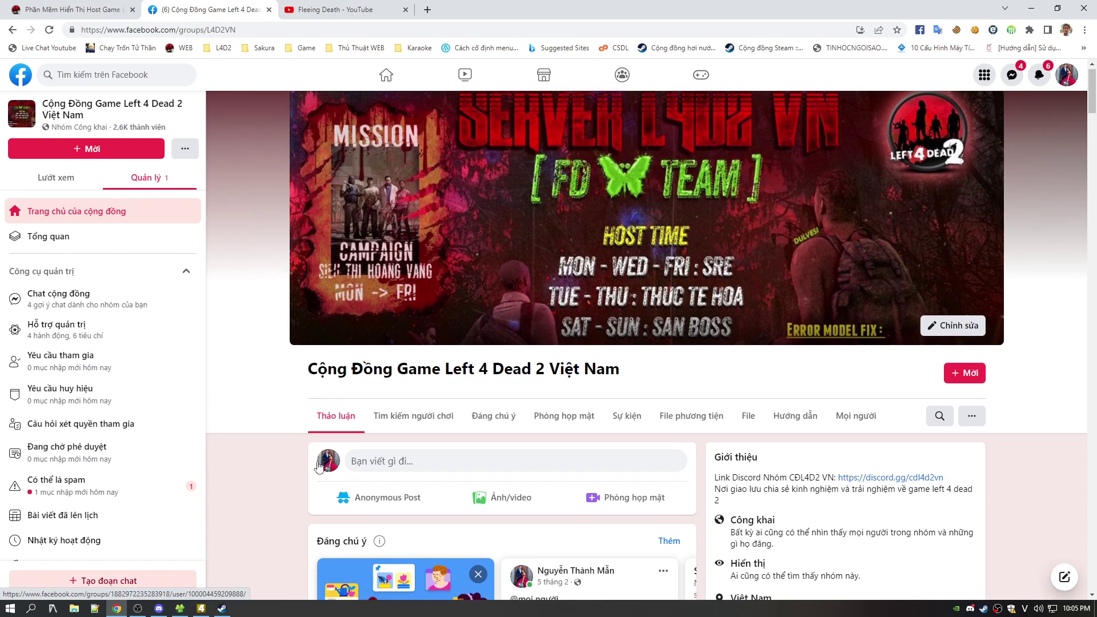
scroll(293, 340, up, 2)
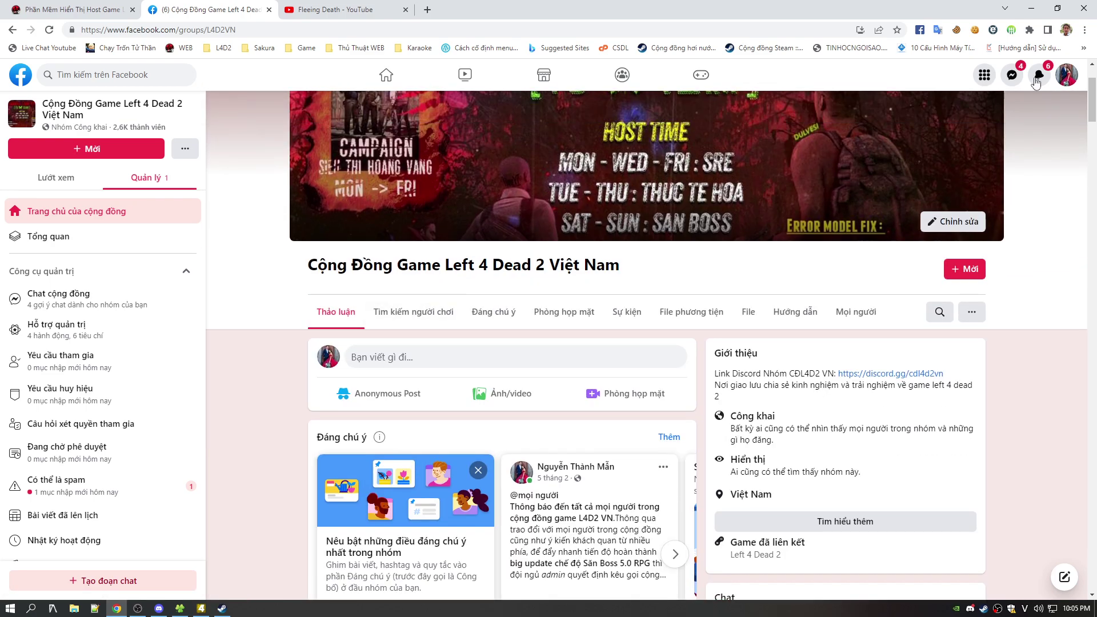
click(1037, 10)
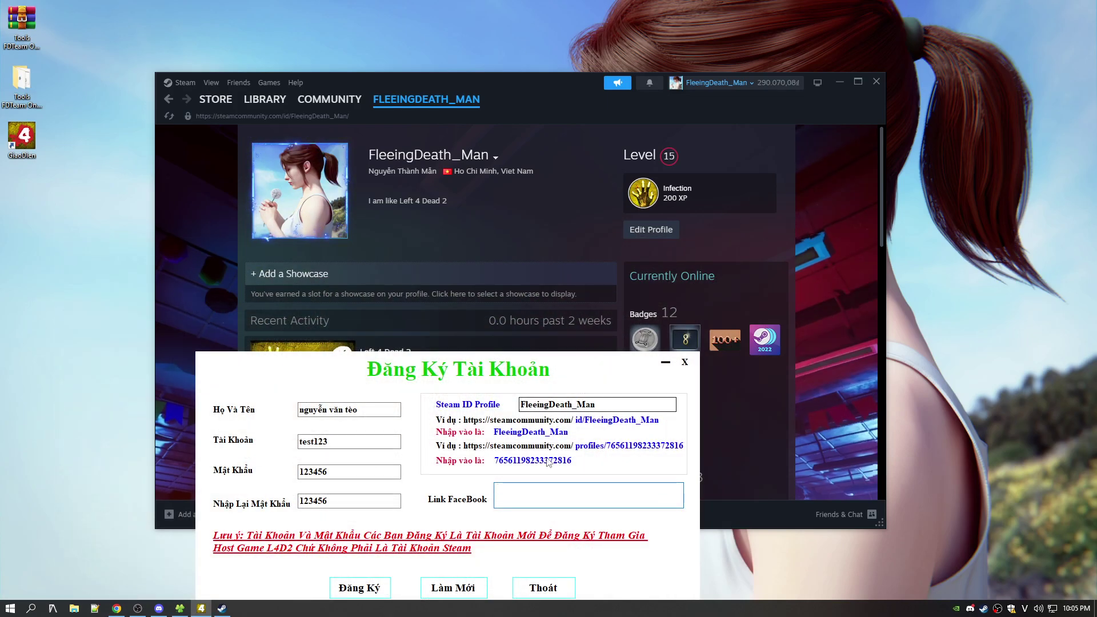
click(514, 497)
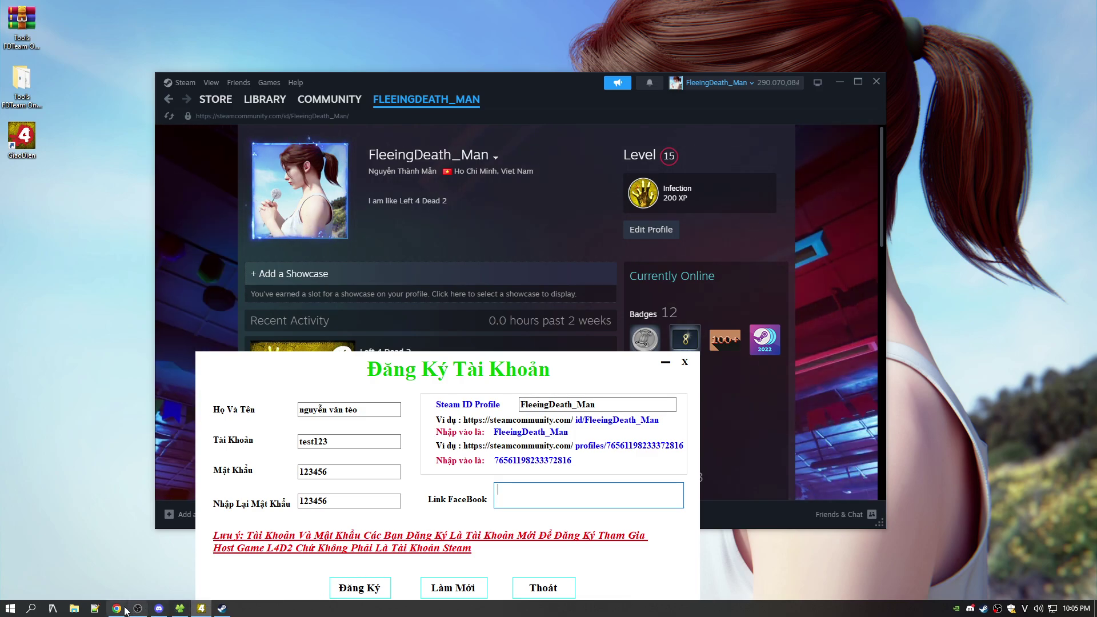
key(alt+Tab)
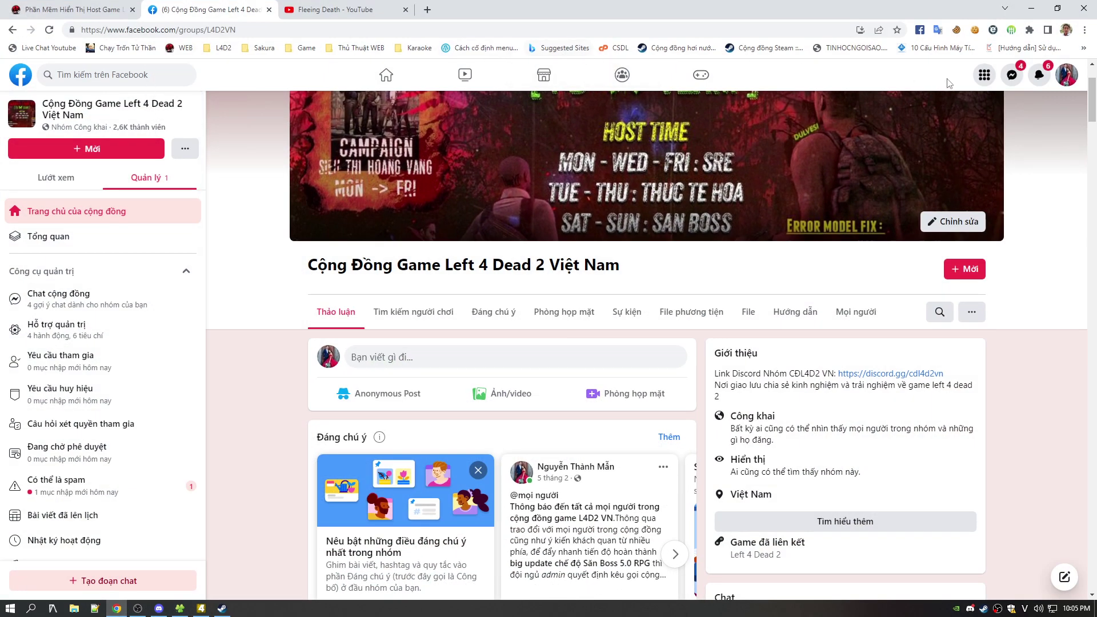
- Open the personal Facebook profile via facebook.com in a new tab, then close it and minimize Chrome
click(427, 10)
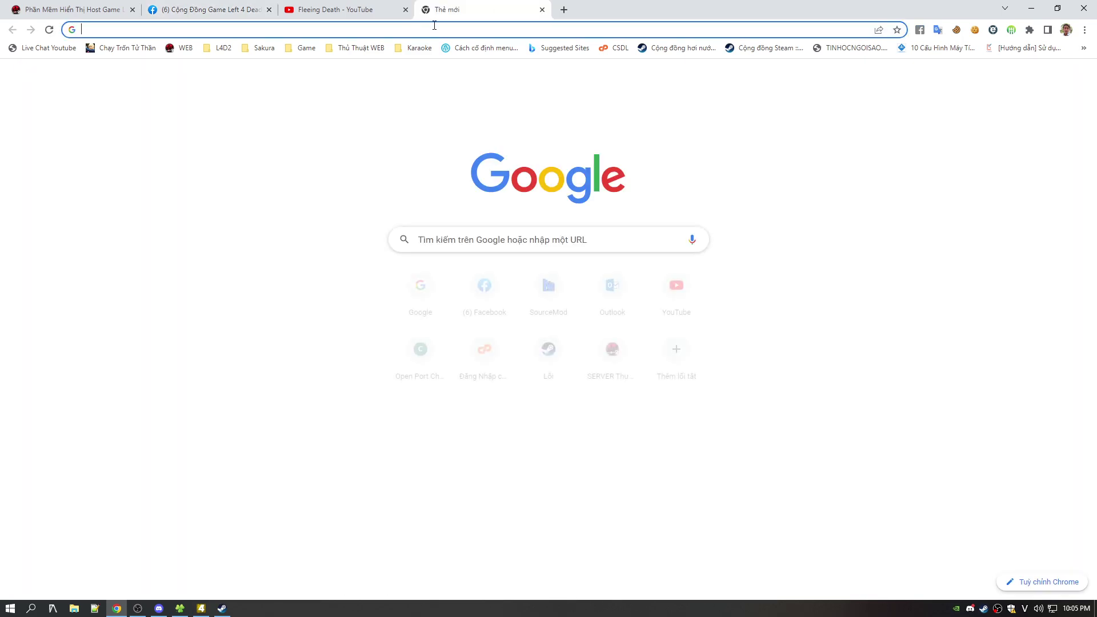
text(fa)
key(Right)
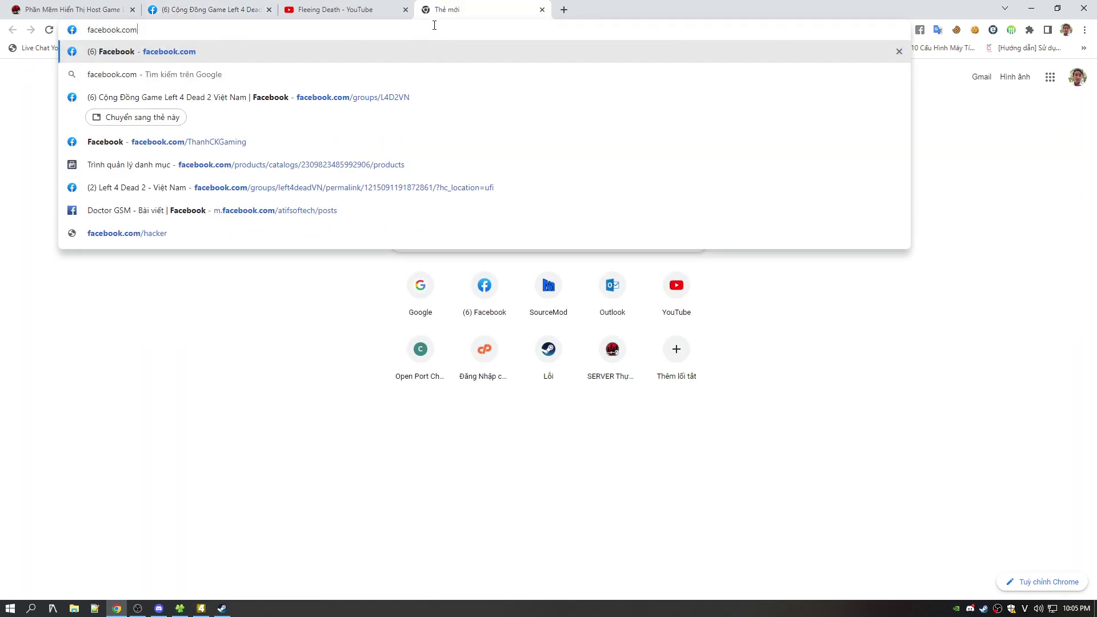
text(/)
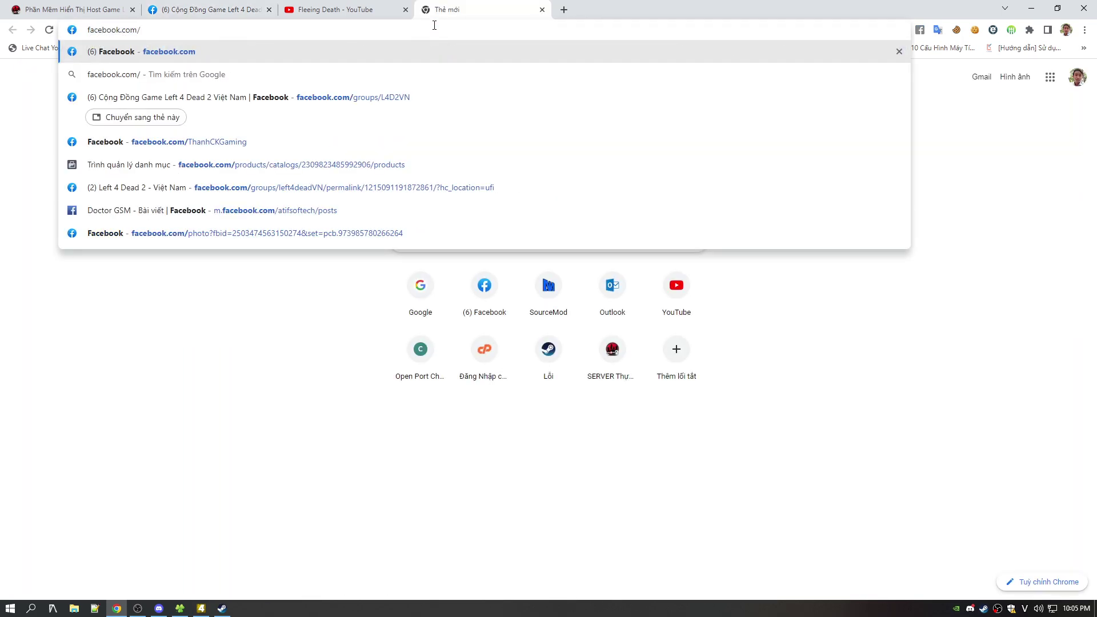
text(f)
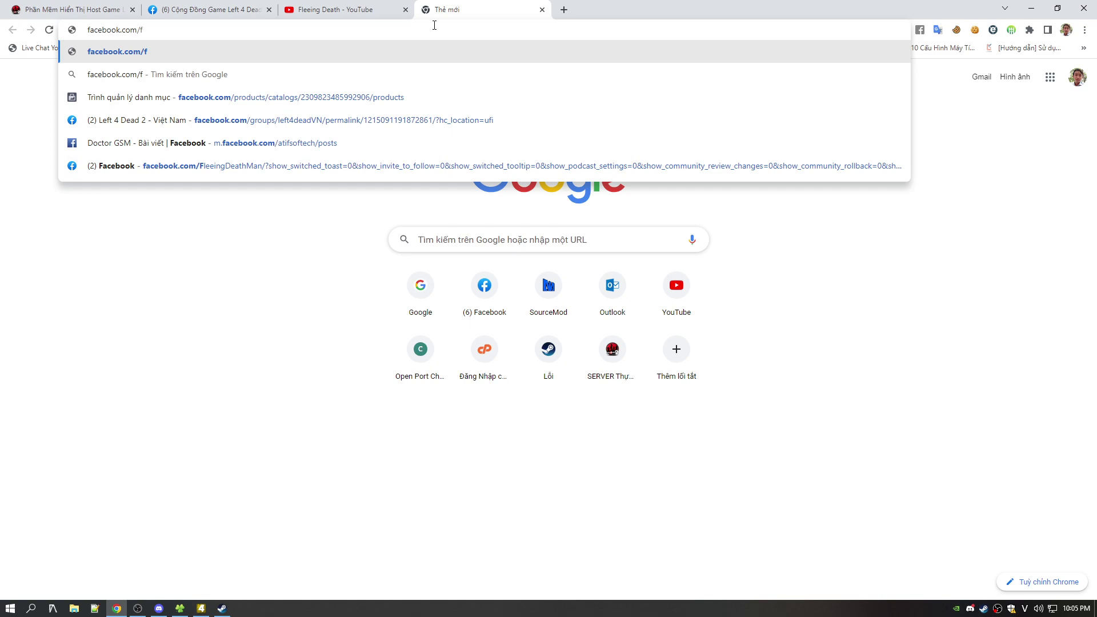
click(225, 171)
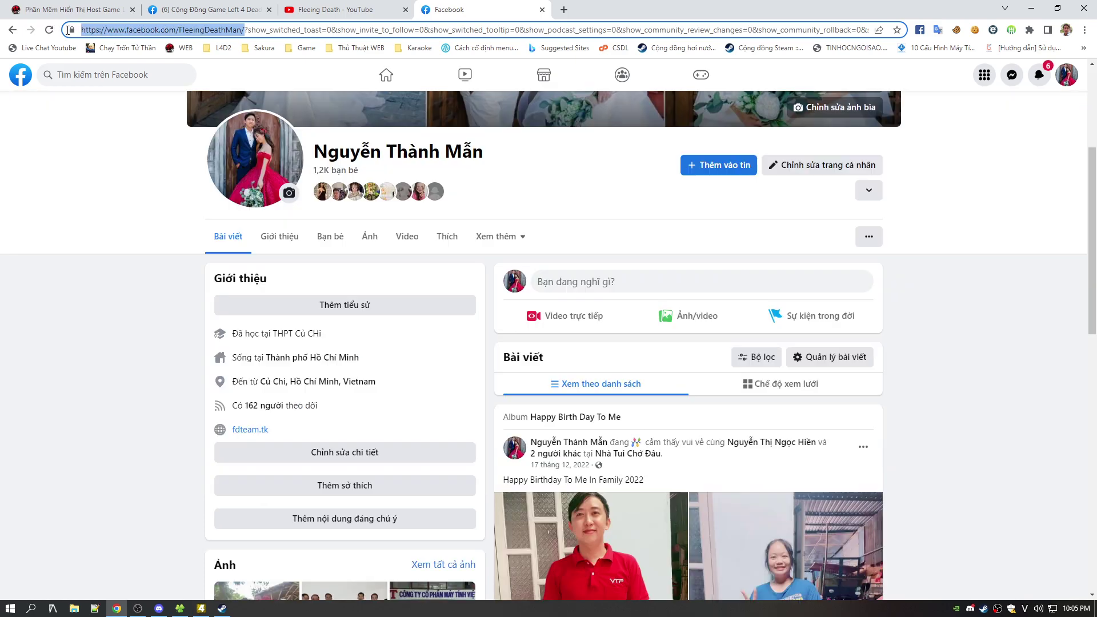
click(542, 10)
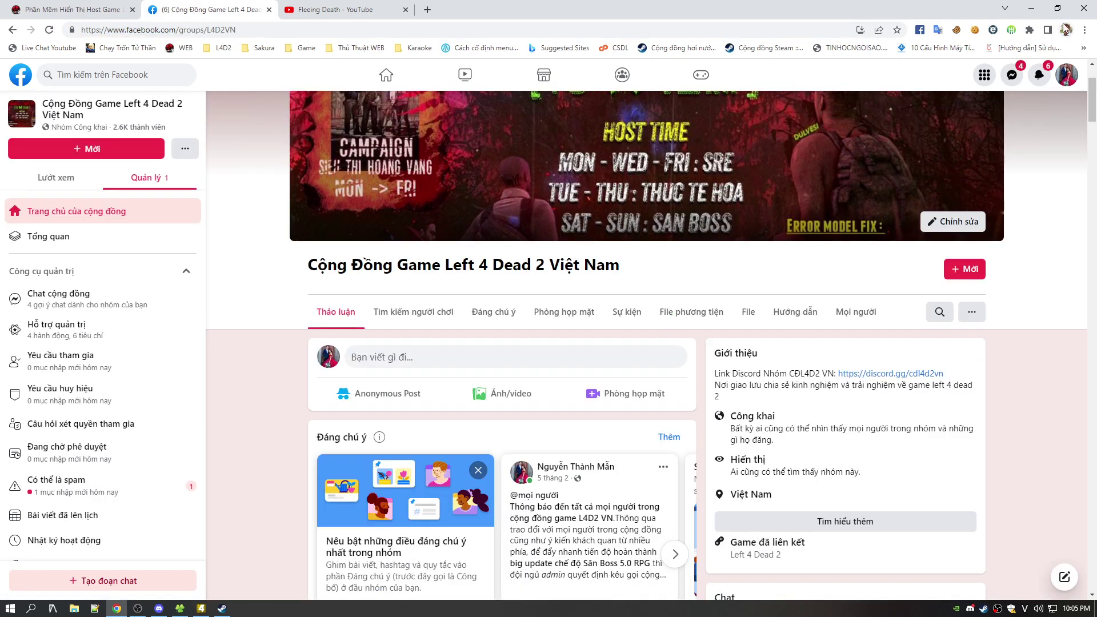
click(1031, 9)
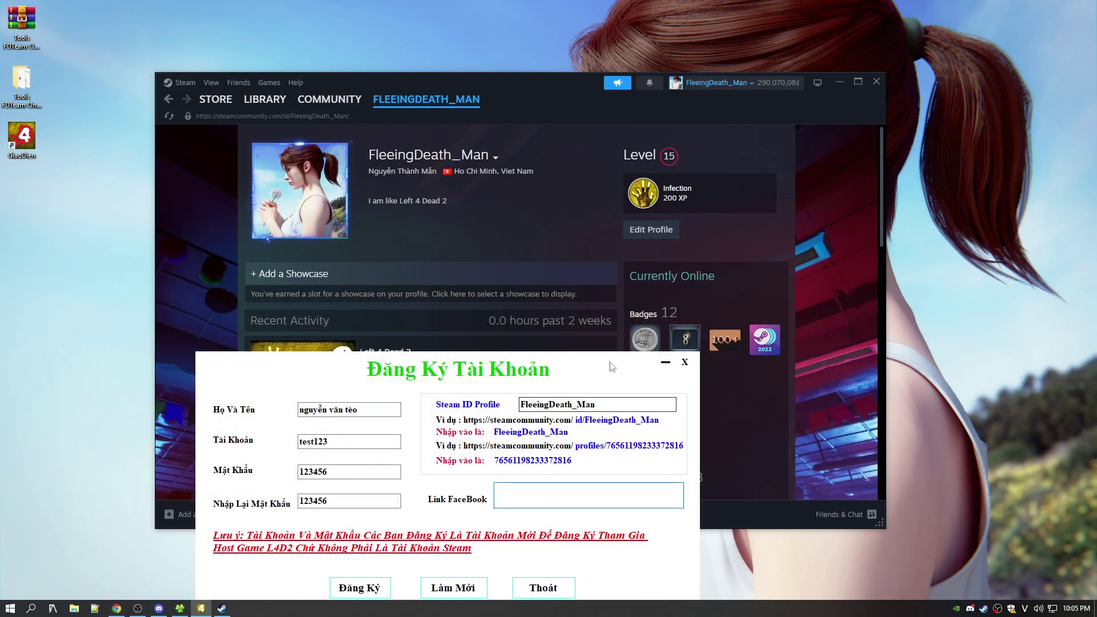
- Close Steam and paste the Facebook profile link into Link FaceBook
drag(540, 517, 568, 323)
click(875, 83)
click(534, 303)
text(https://www.facebook.com/FleeingDeathMan/)
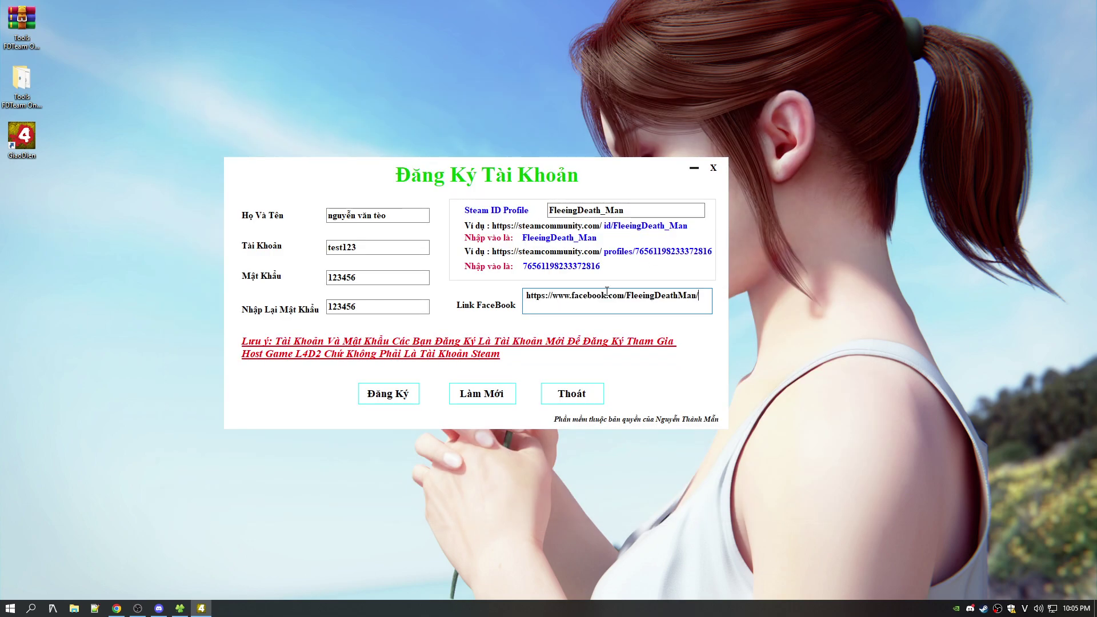
- Submit the registration, dismiss 'ID Steam Đã Tồn Tại', and close the form
click(400, 384)
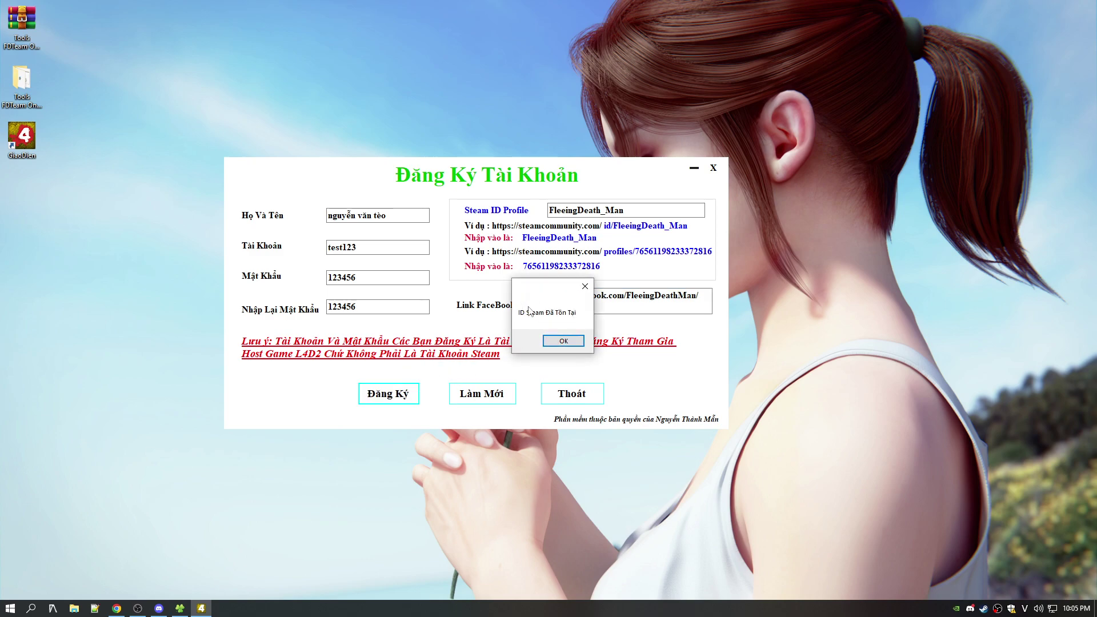
drag(550, 283, 444, 301)
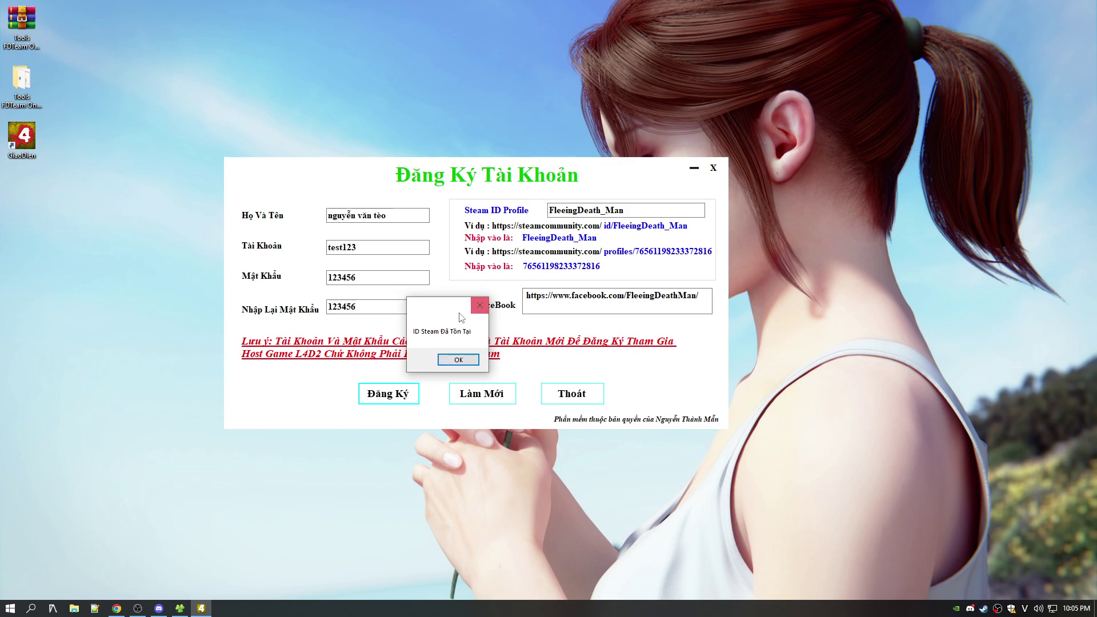
drag(445, 315, 489, 291)
click(503, 337)
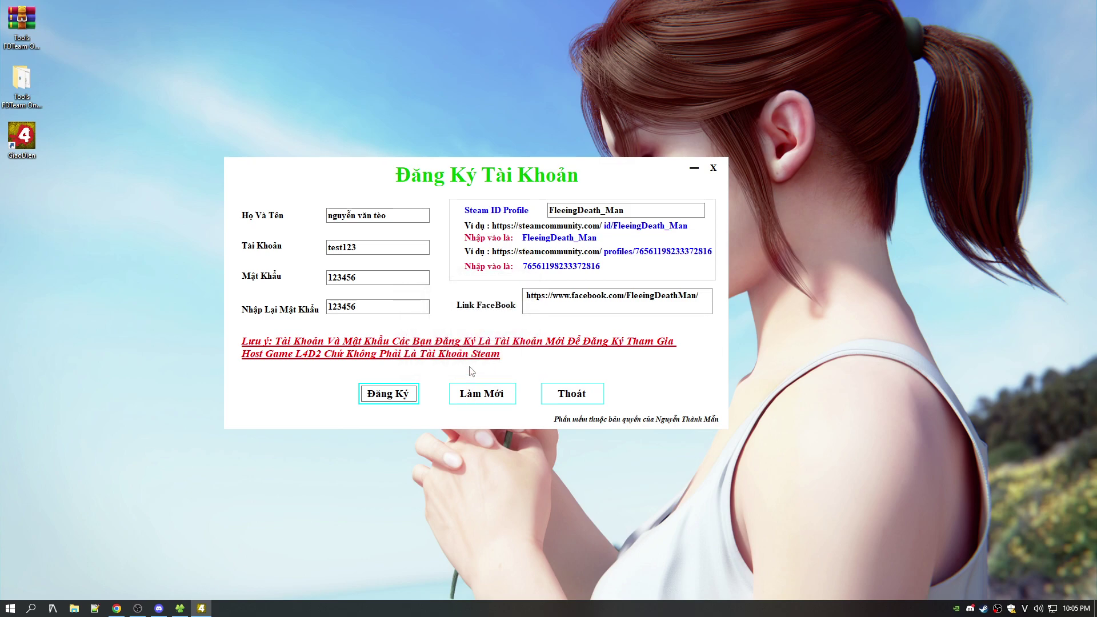
click(572, 395)
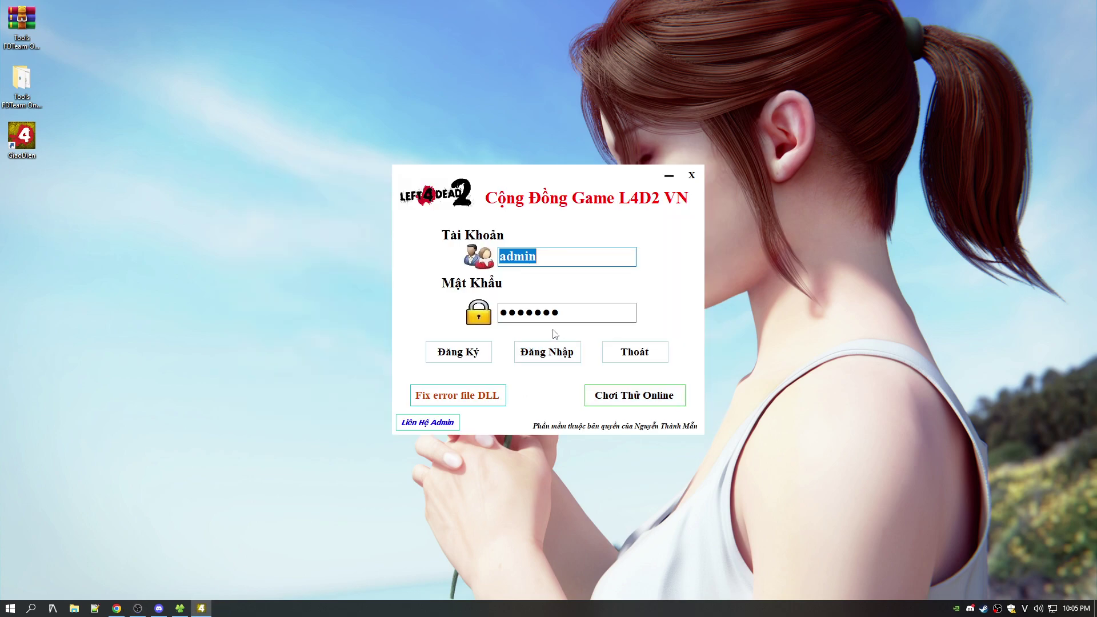
- Clear the stored Tài Khoản and Mật Khẩu, enter your account credentials, and log in
click(584, 316)
double_click(584, 316)
click(564, 252)
drag(563, 253, 404, 257)
key(BackSpace)
double_click(557, 313)
key(BackSpace)
click(522, 257)
text(a)
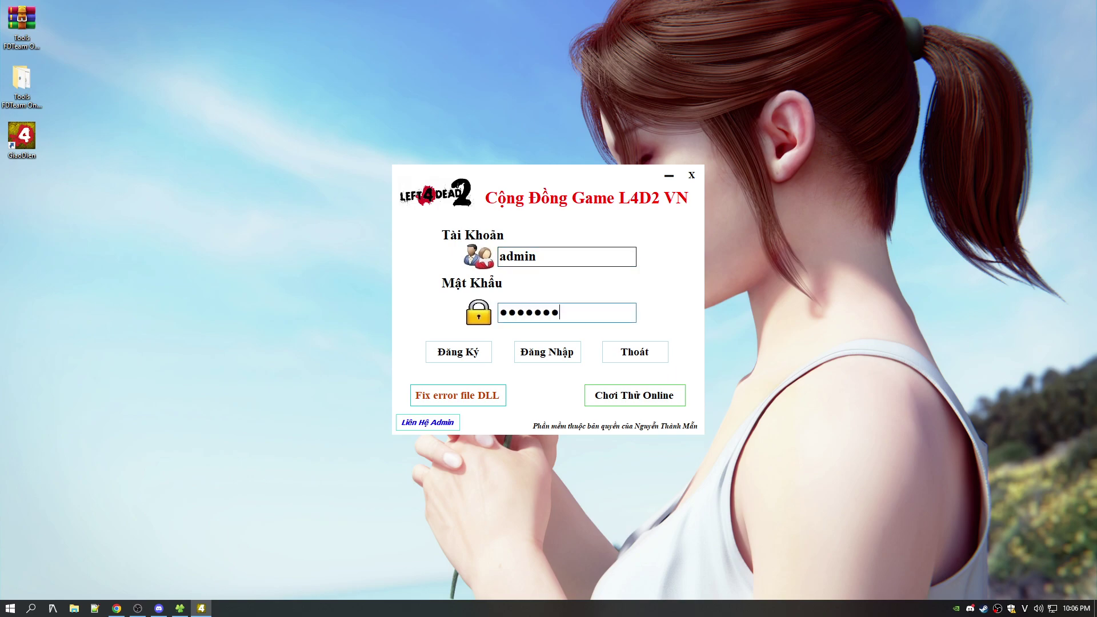
click(549, 352)
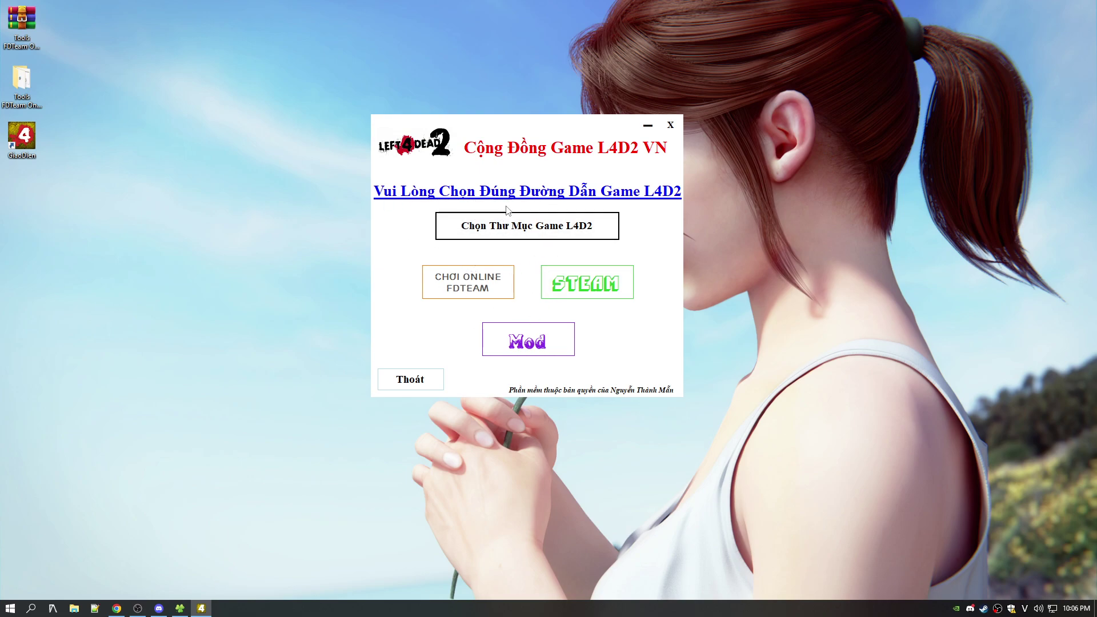
- Open Left 4 Dead 2's local files folder via Steam library Manage > Browse local files
drag(574, 133, 581, 132)
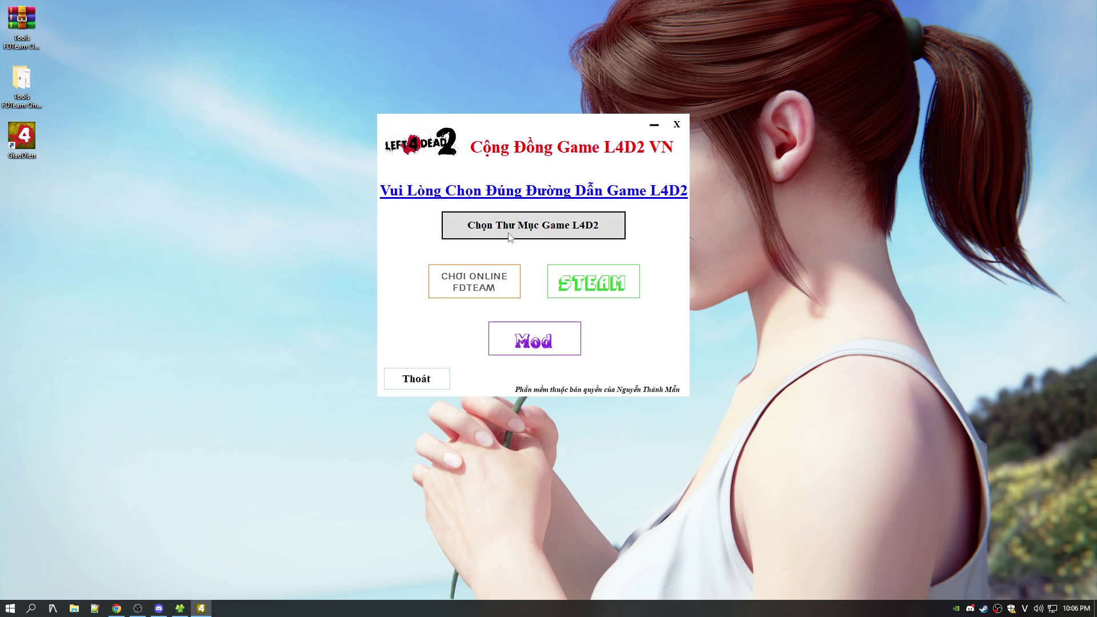
click(984, 608)
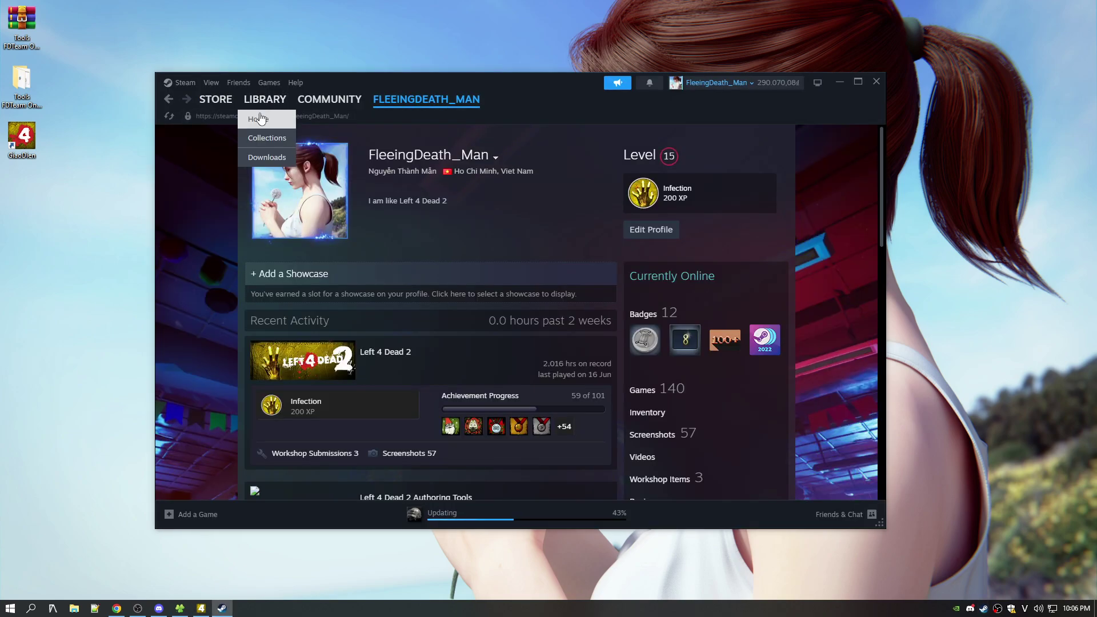
click(260, 118)
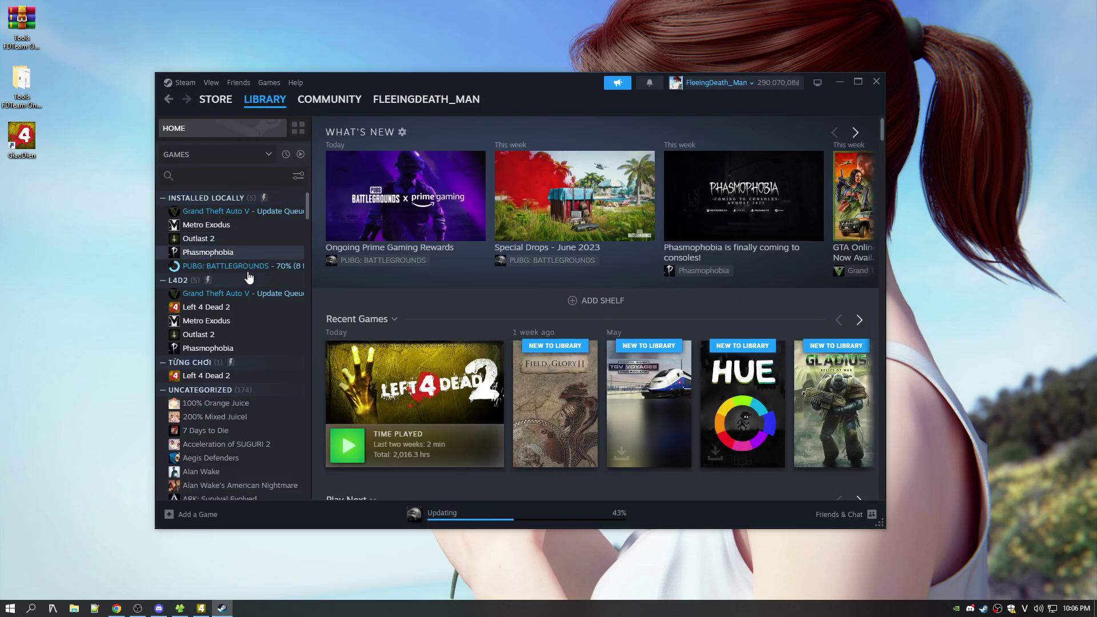
drag(529, 81, 750, 50)
right_click(437, 275)
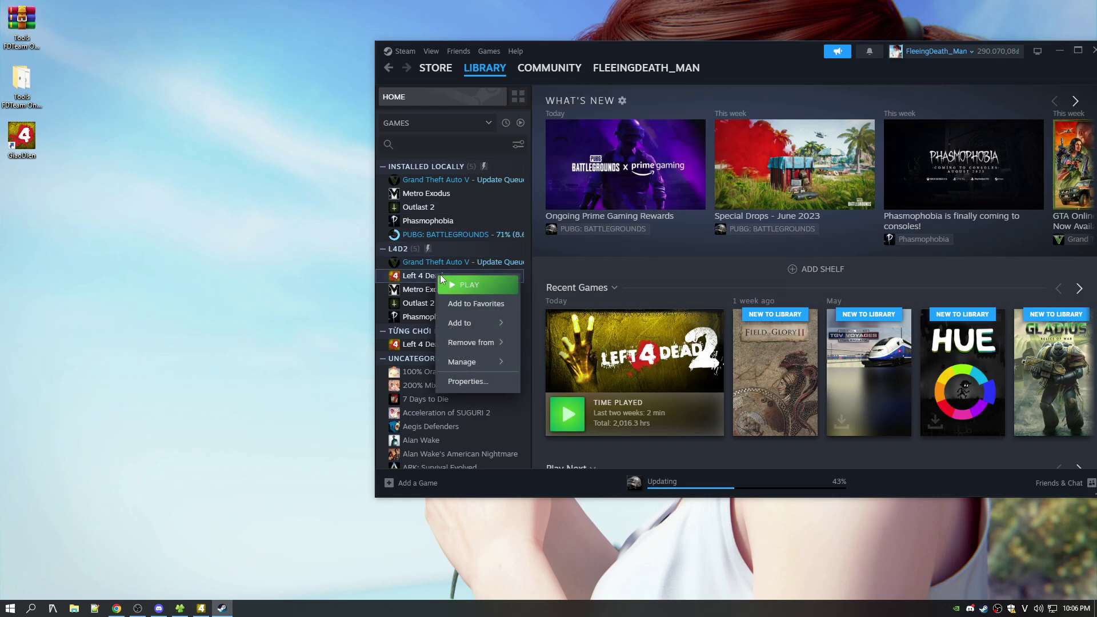
mouse_move(491, 364)
right_click(418, 278)
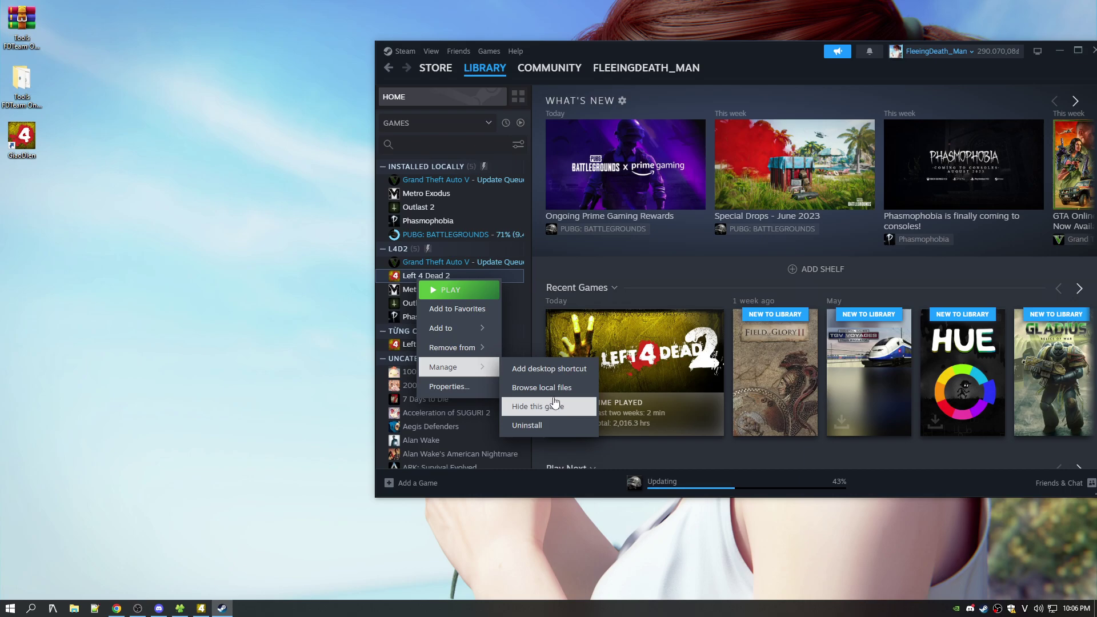
click(567, 393)
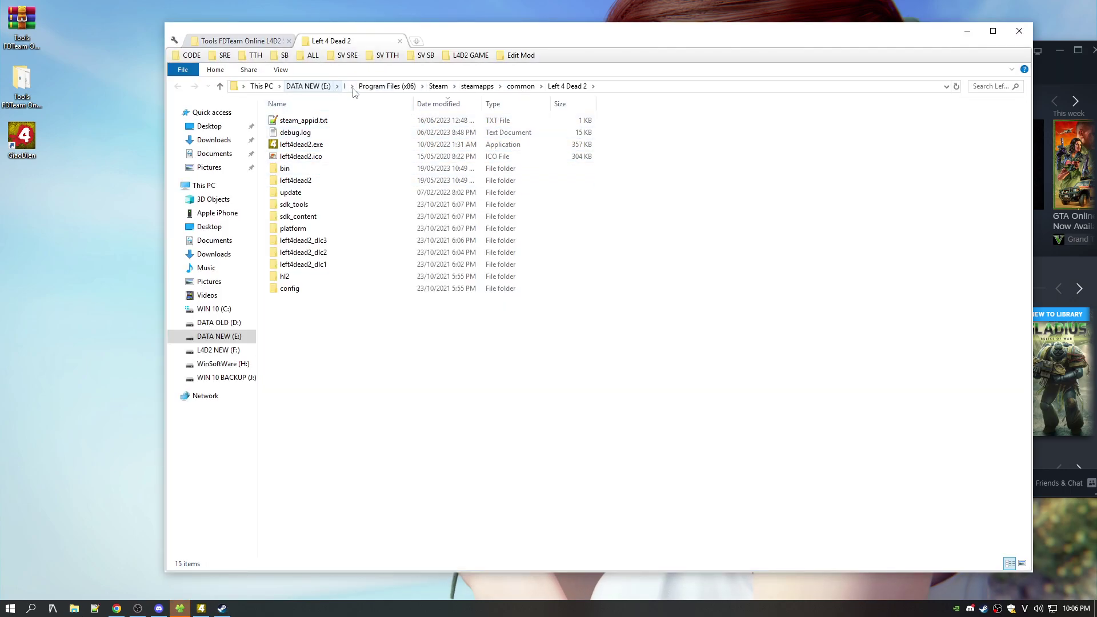
- Check the game folder path in Explorer and arrange Explorer and the tool side by side
click(608, 87)
click(449, 95)
drag(933, 39, 773, 33)
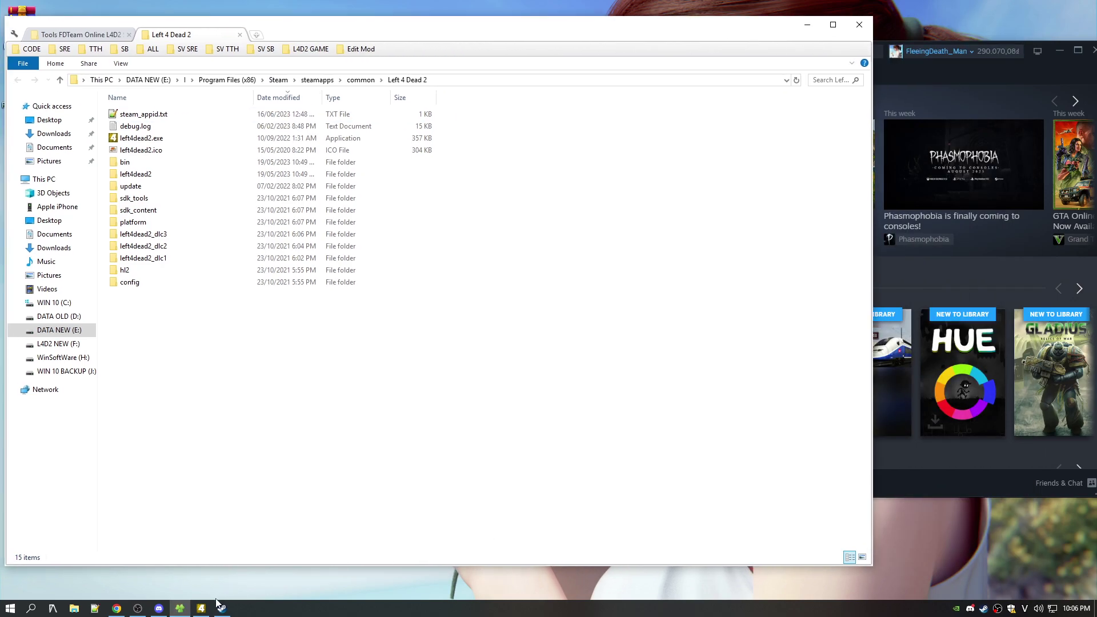
click(201, 608)
drag(544, 165, 802, 121)
- Choose E: > I > Program Files (x86) > Steam > steamapps > common > Left 4 Dead 2 as the game folder
click(801, 189)
scroll(531, 338, down, 1)
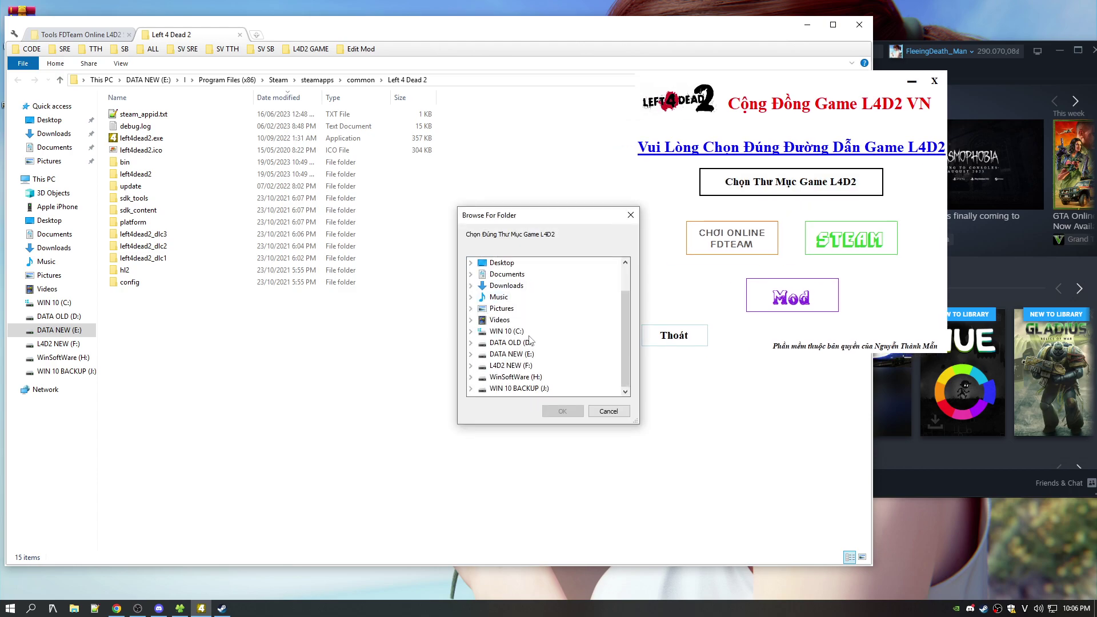
double_click(511, 353)
double_click(501, 299)
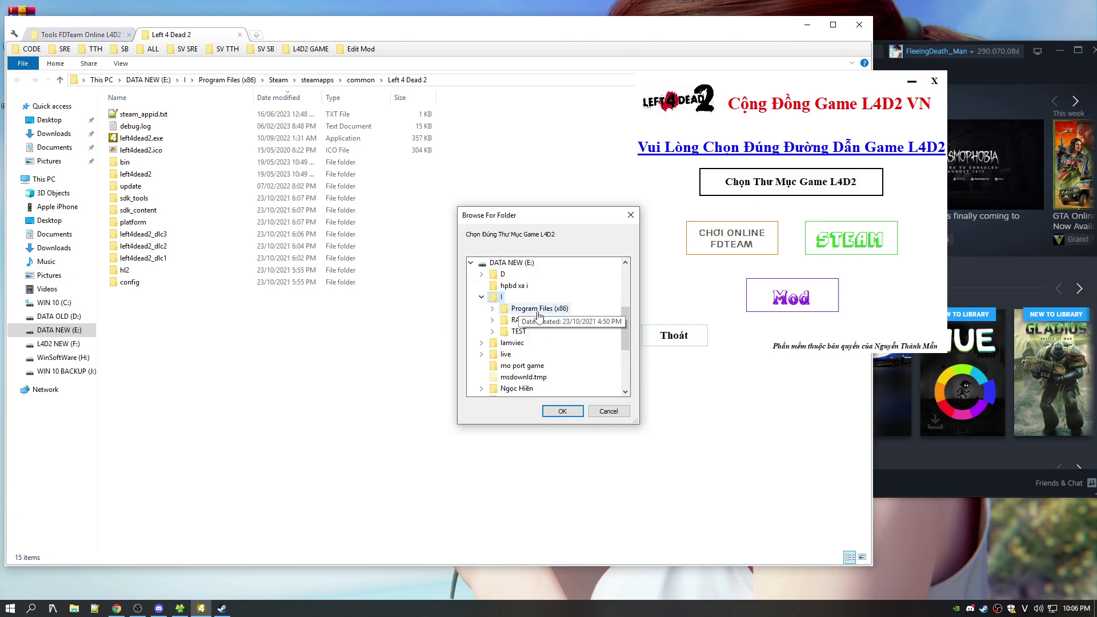
double_click(525, 311)
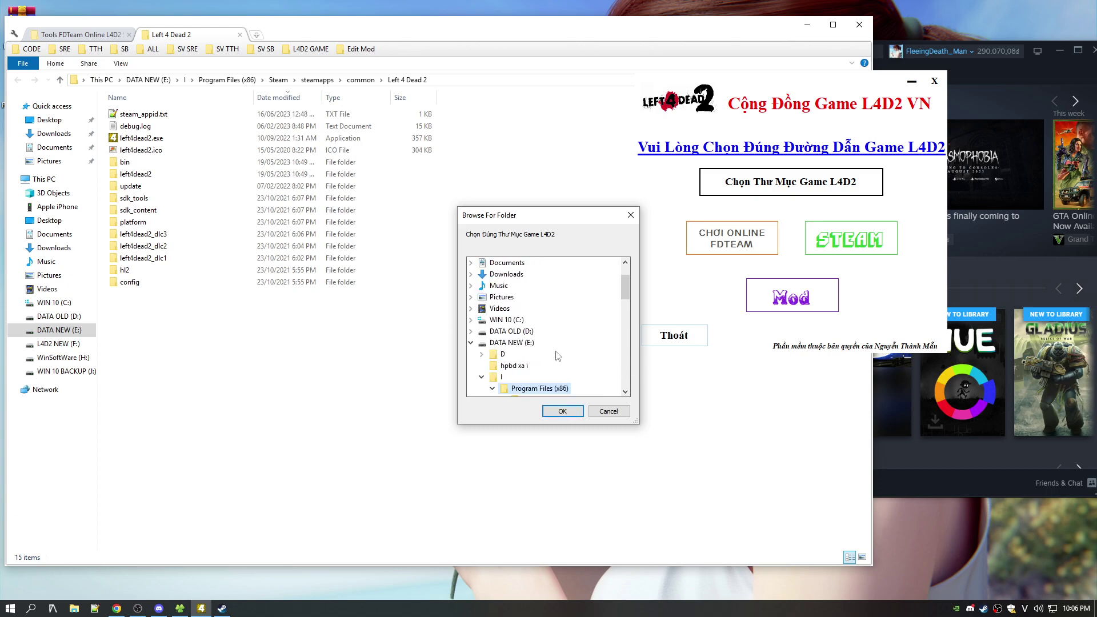
double_click(550, 356)
scroll(558, 342, down, 2)
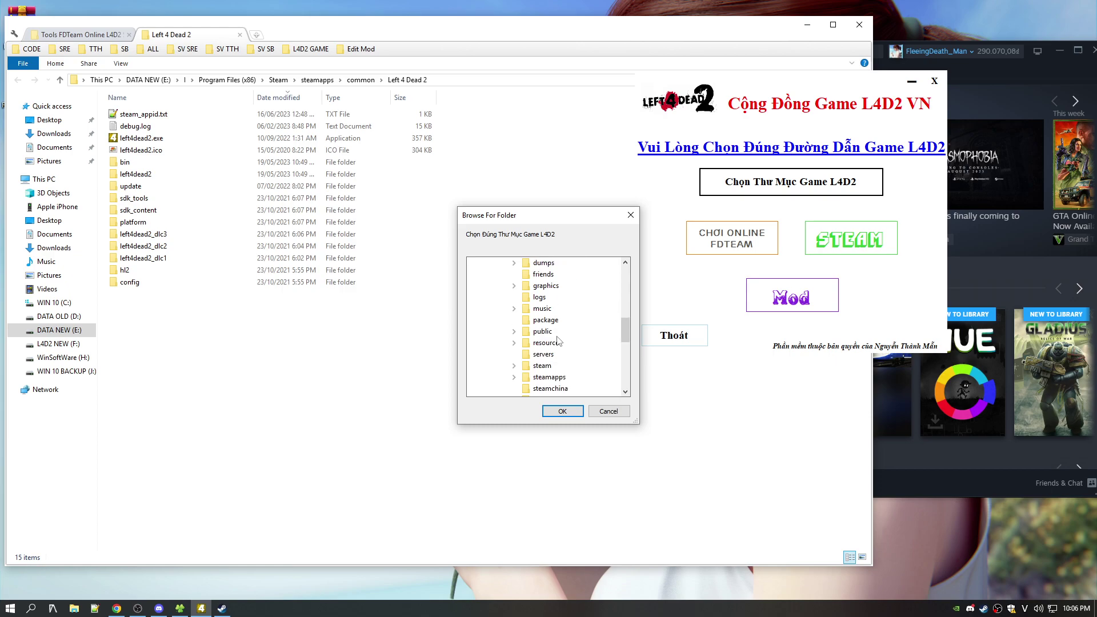
double_click(562, 375)
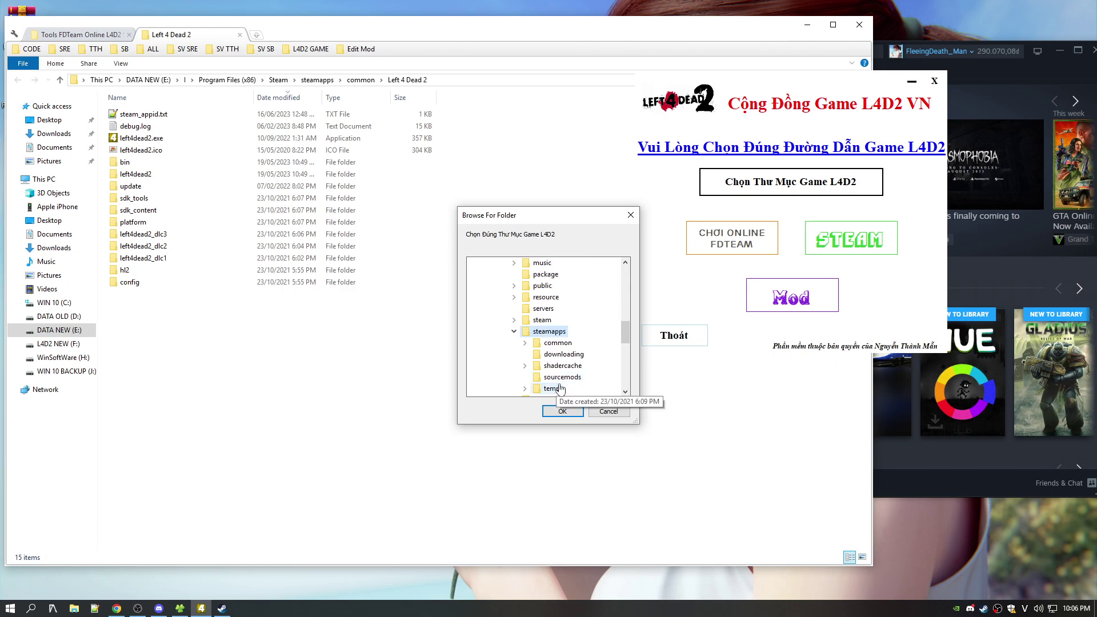
double_click(570, 343)
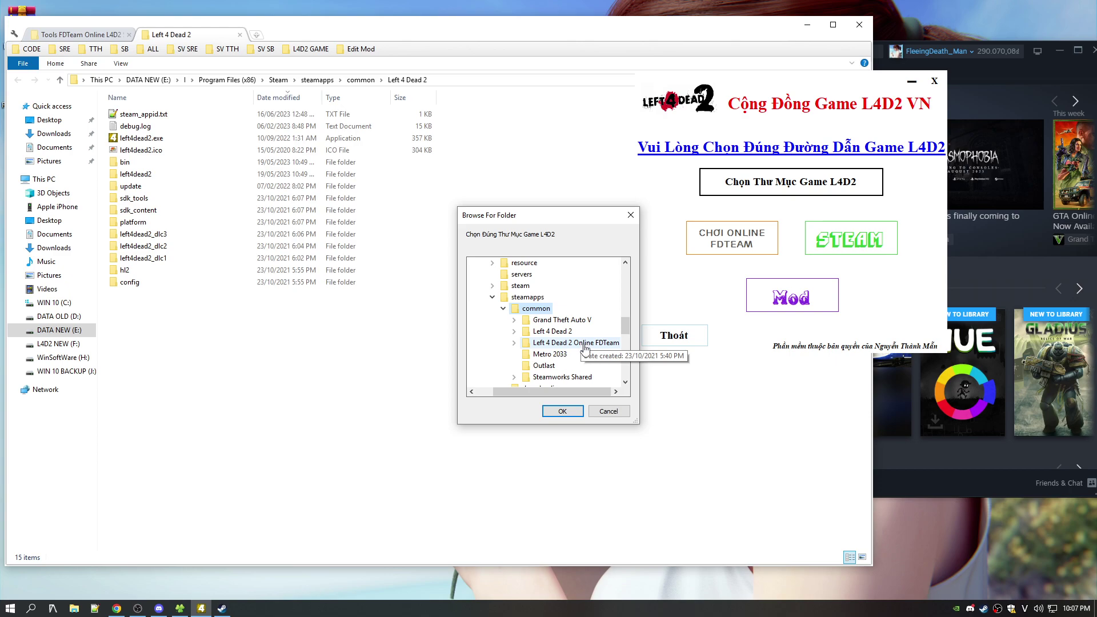
click(556, 332)
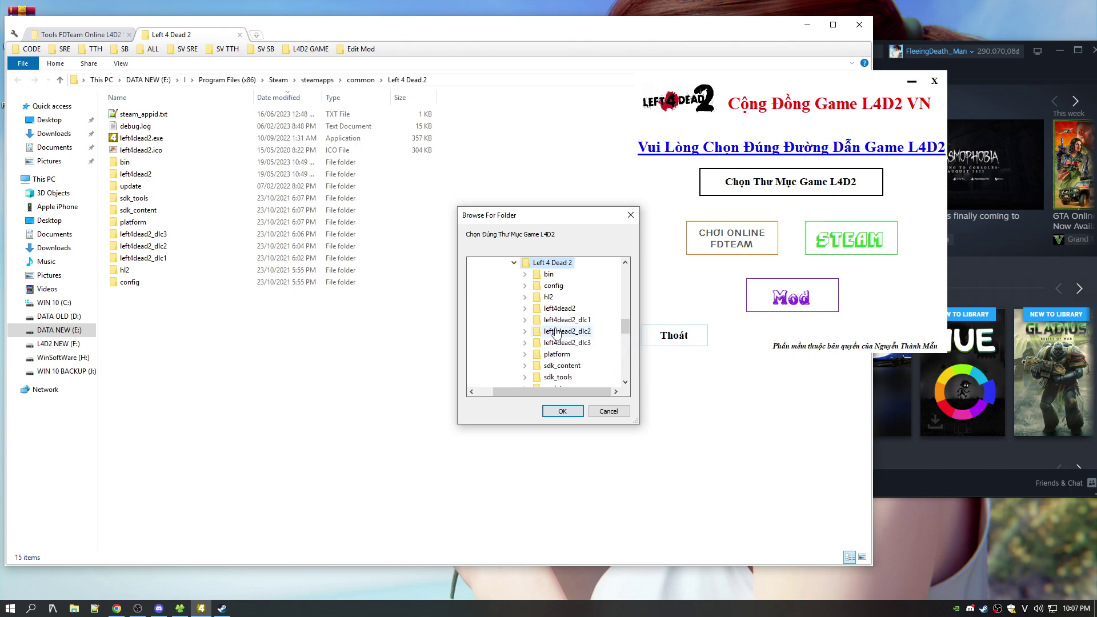
click(574, 410)
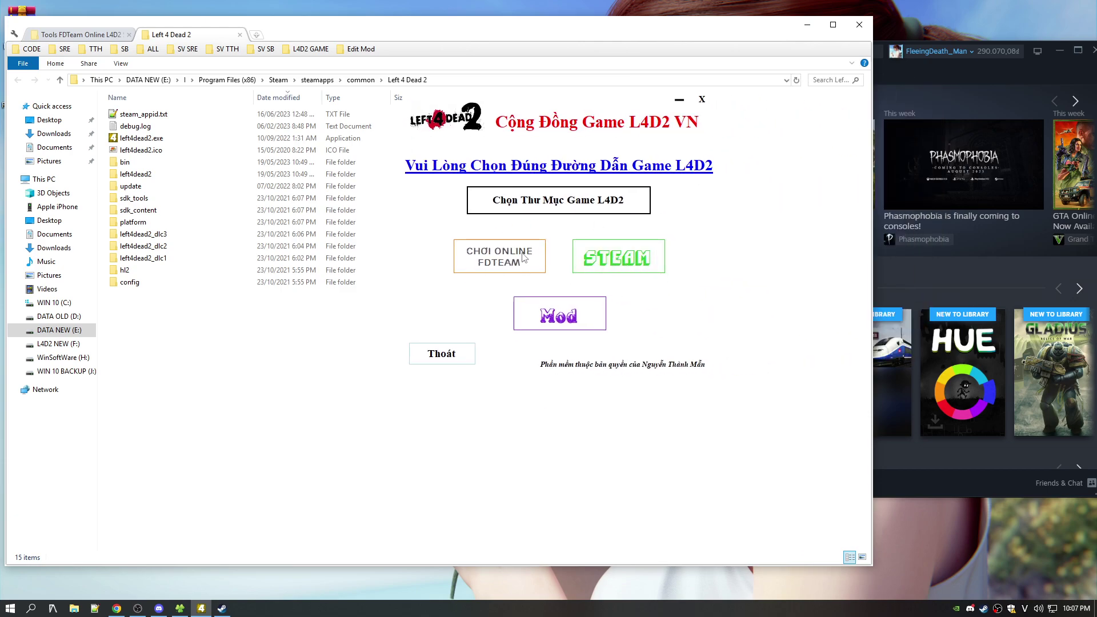
- Pick the STEAM play mode and read the host-list notes on the cdl4d2vn page
click(656, 260)
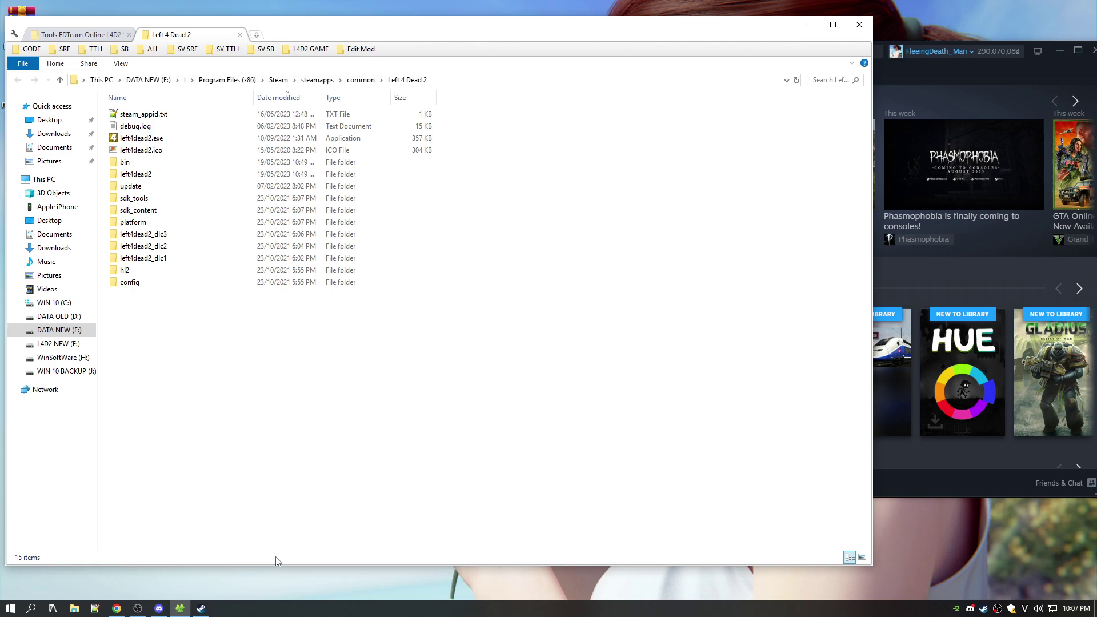
click(118, 608)
click(132, 5)
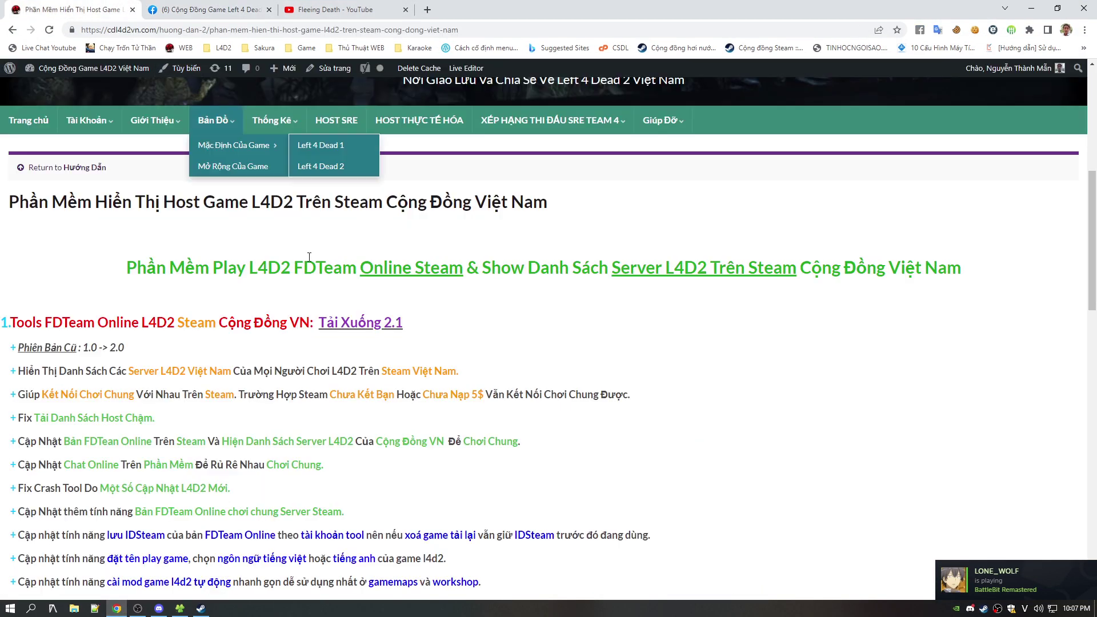
scroll(416, 348, down, 10)
drag(211, 281, 390, 280)
click(324, 279)
drag(229, 280, 400, 280)
click(400, 280)
drag(237, 280, 404, 278)
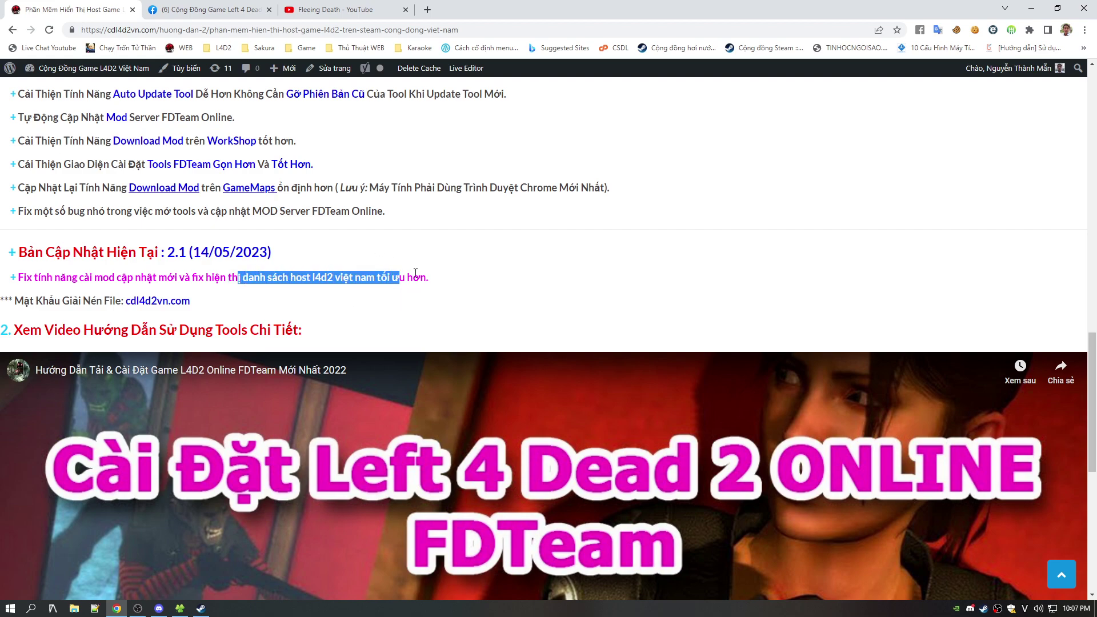
- Minimize Chrome and Explorer and centre the Steam library window
click(1031, 8)
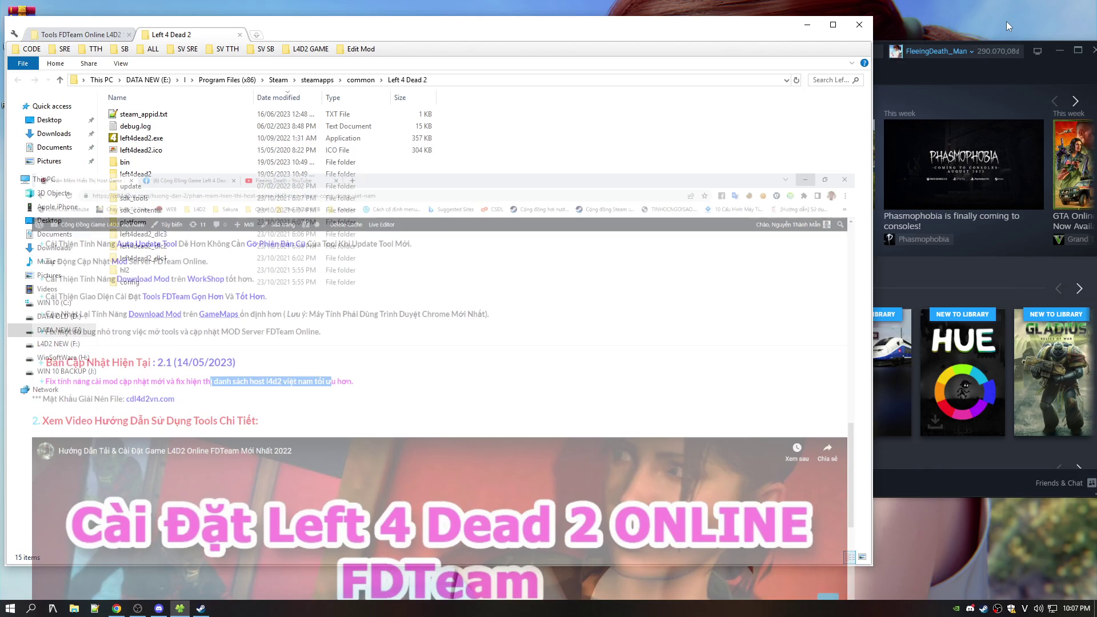
click(816, 31)
click(506, 51)
click(361, 132)
drag(774, 57, 531, 87)
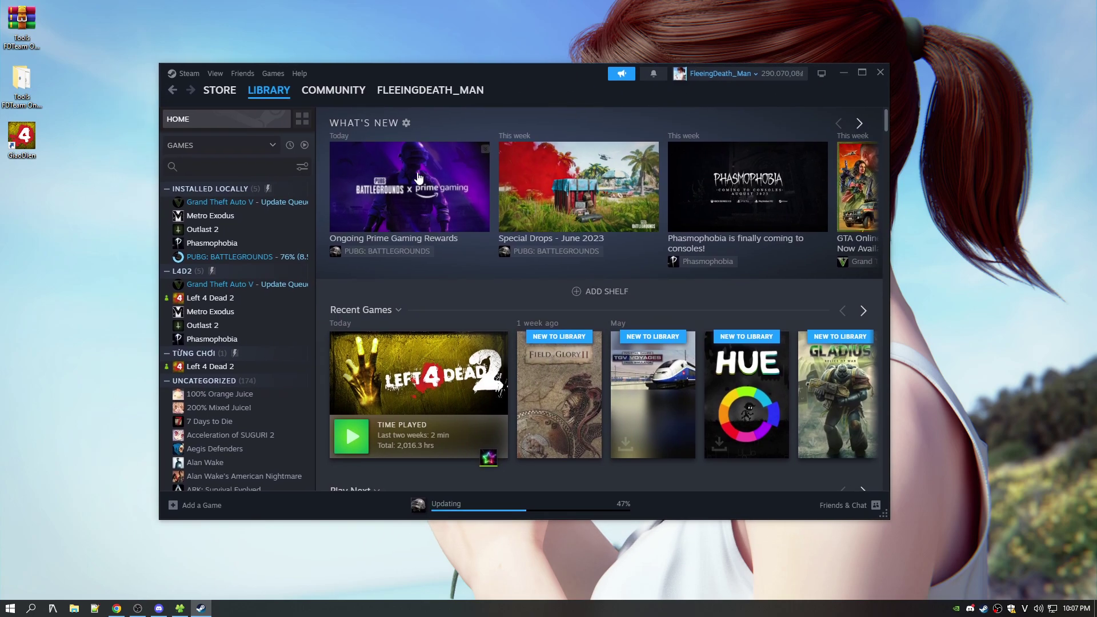
- Launch Left 4 Dead 2 from its library page and close Steam while it loads
click(218, 298)
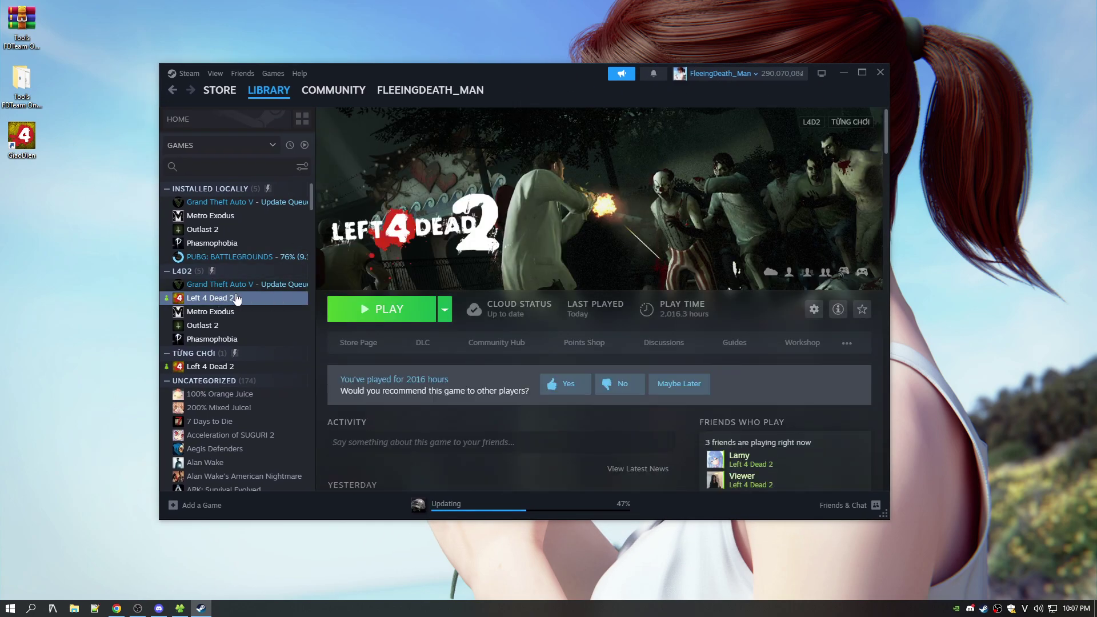
click(371, 311)
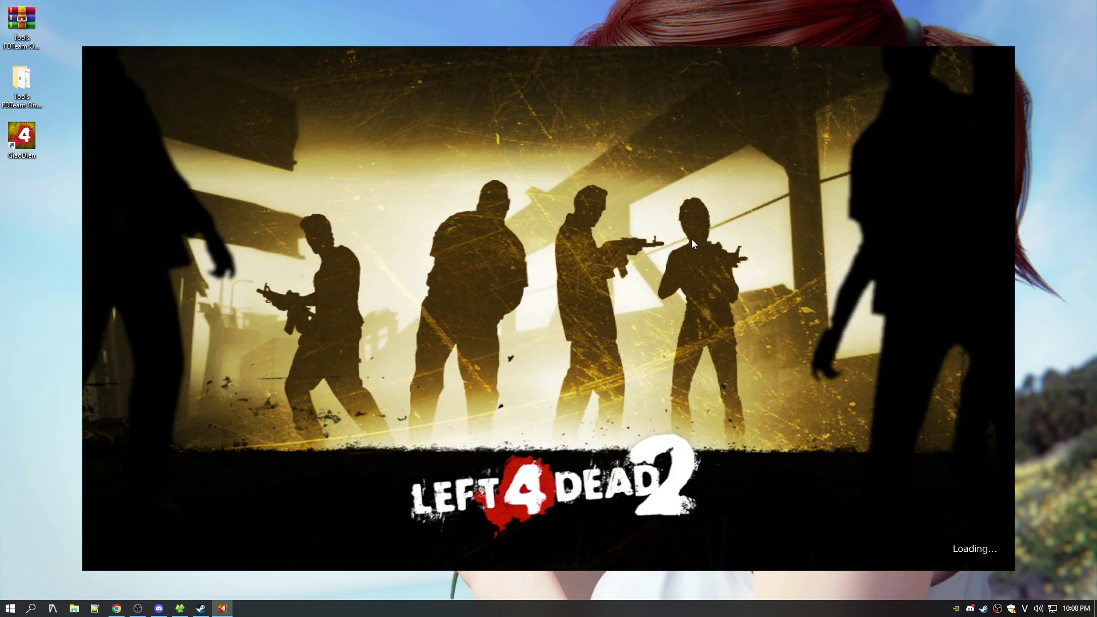
click(200, 608)
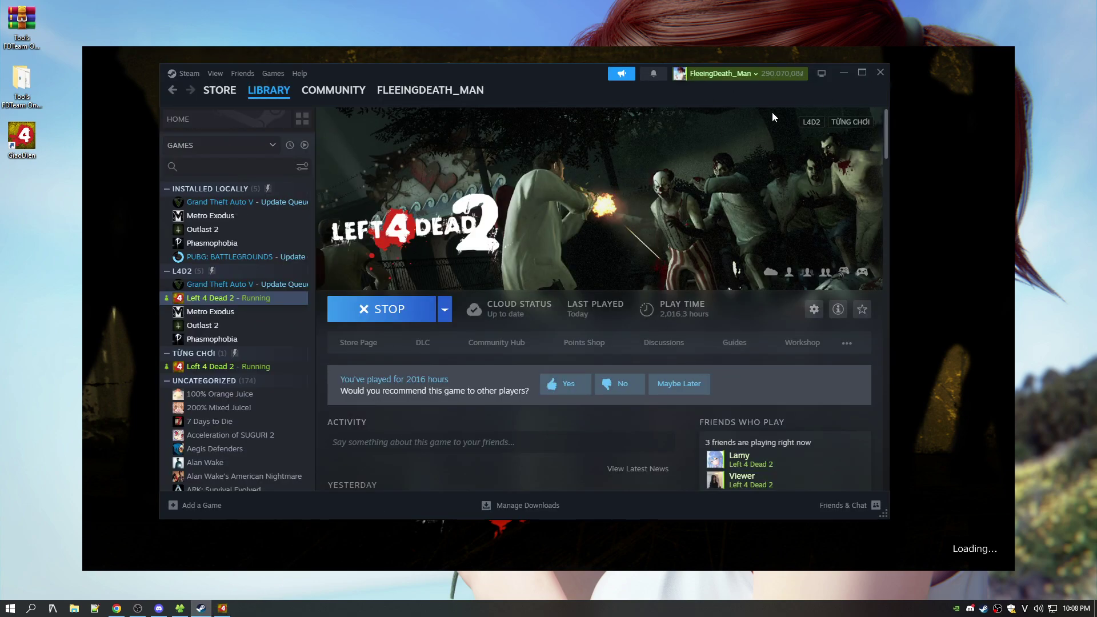
click(881, 72)
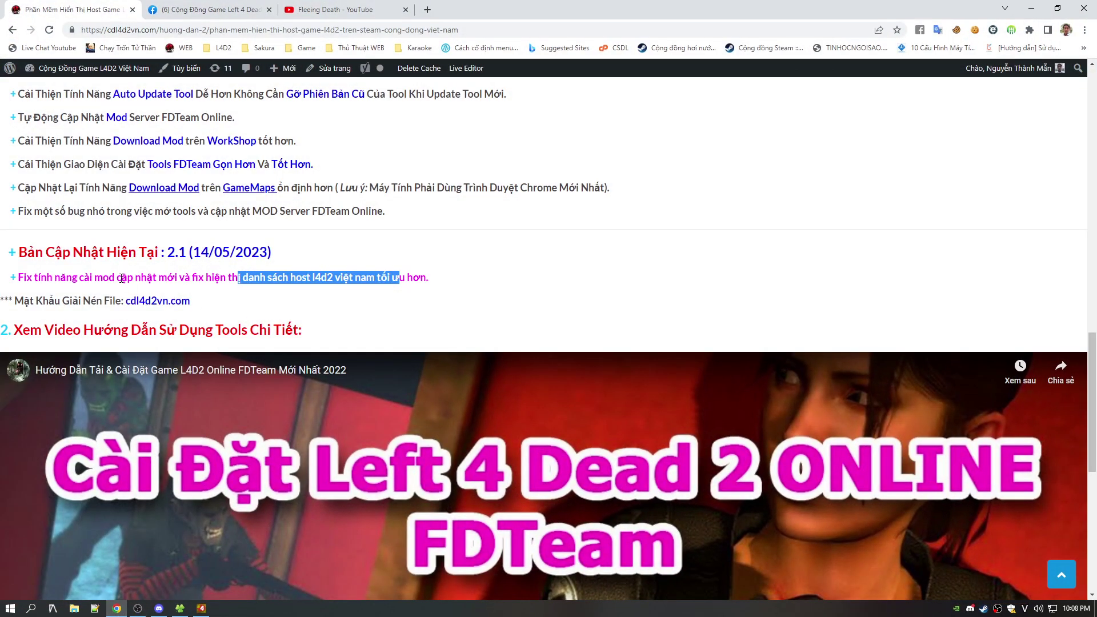
drag(90, 279, 189, 278)
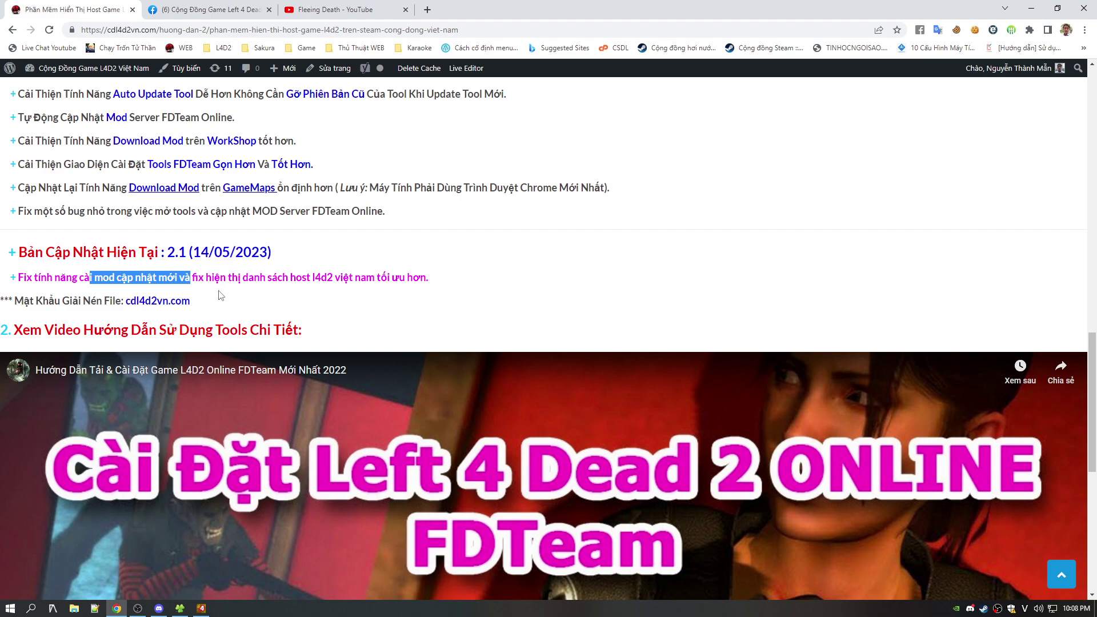
- Clear the text highlight and skim the changelog on the cdl4d2vn.com post
click(131, 276)
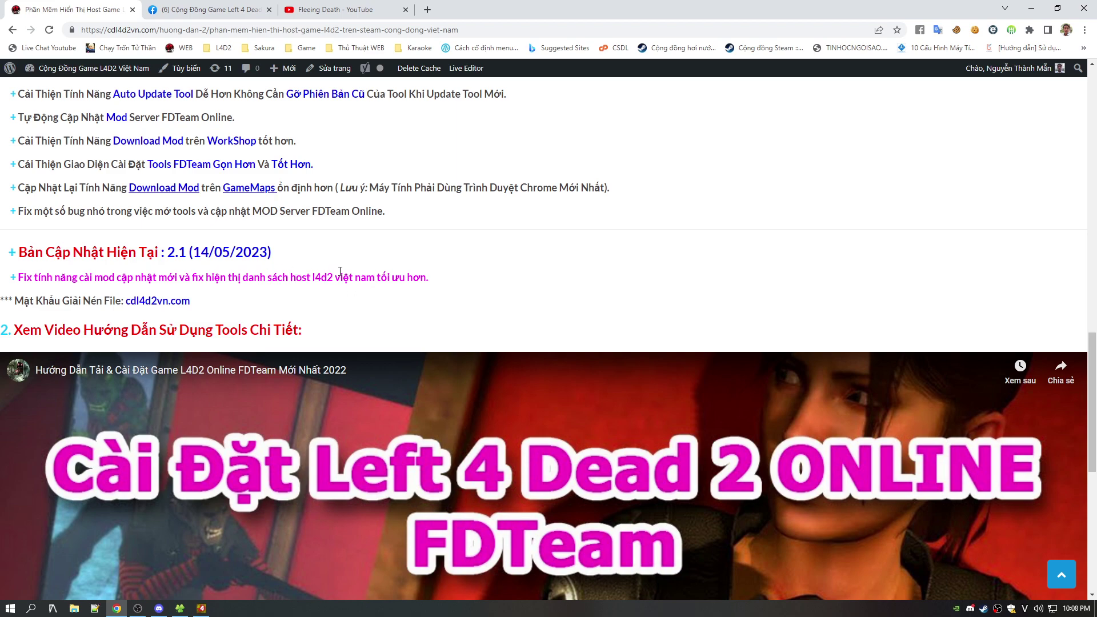
scroll(340, 270, up, 2)
scroll(379, 352, down, 3)
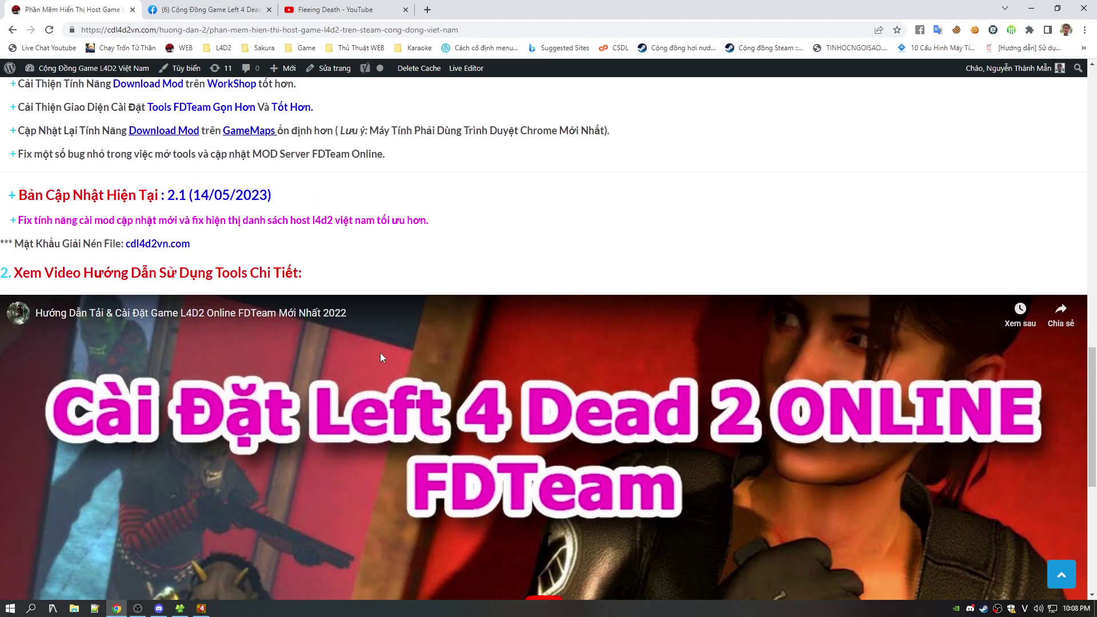
scroll(380, 352, up, 7)
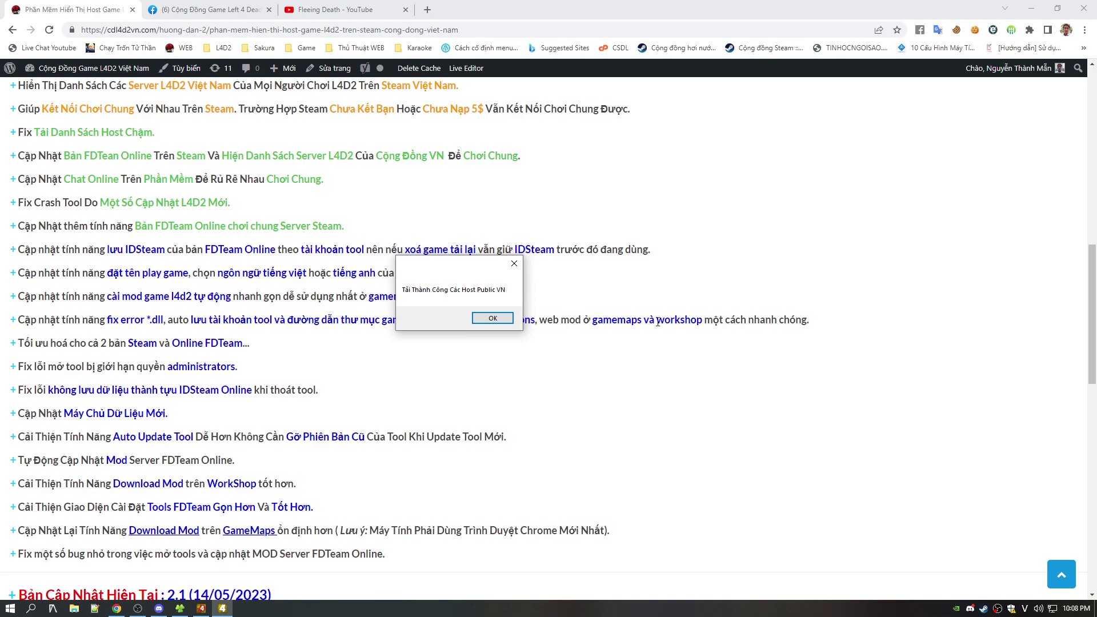
- Bring the Steam library home back up from the tray while Left 4 Dead 2 keeps running
click(983, 610)
click(268, 91)
mouse_move(336, 111)
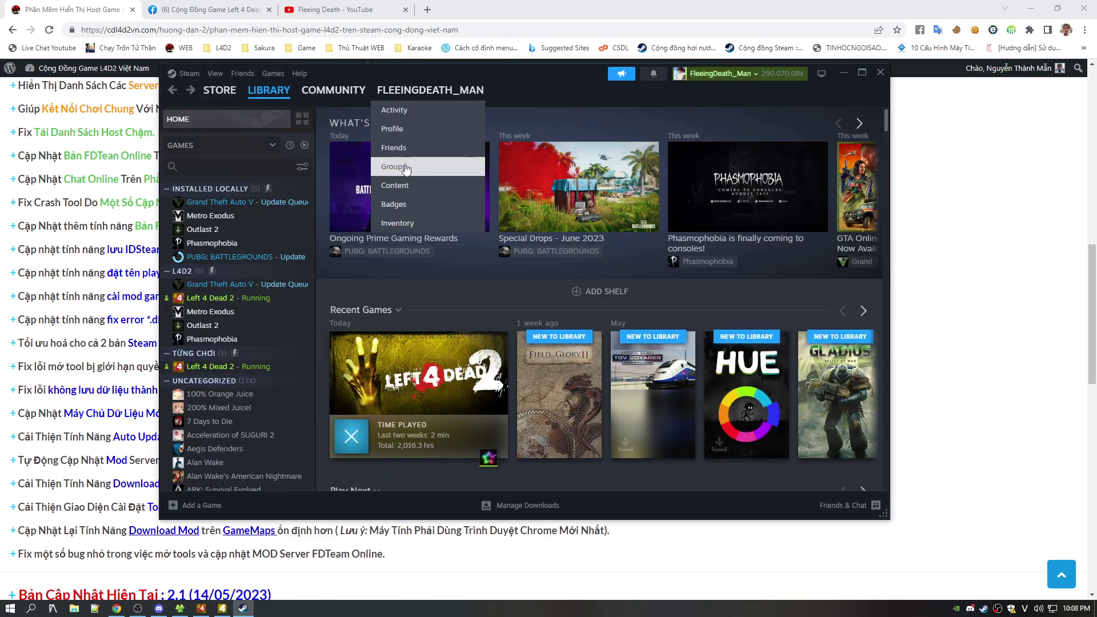